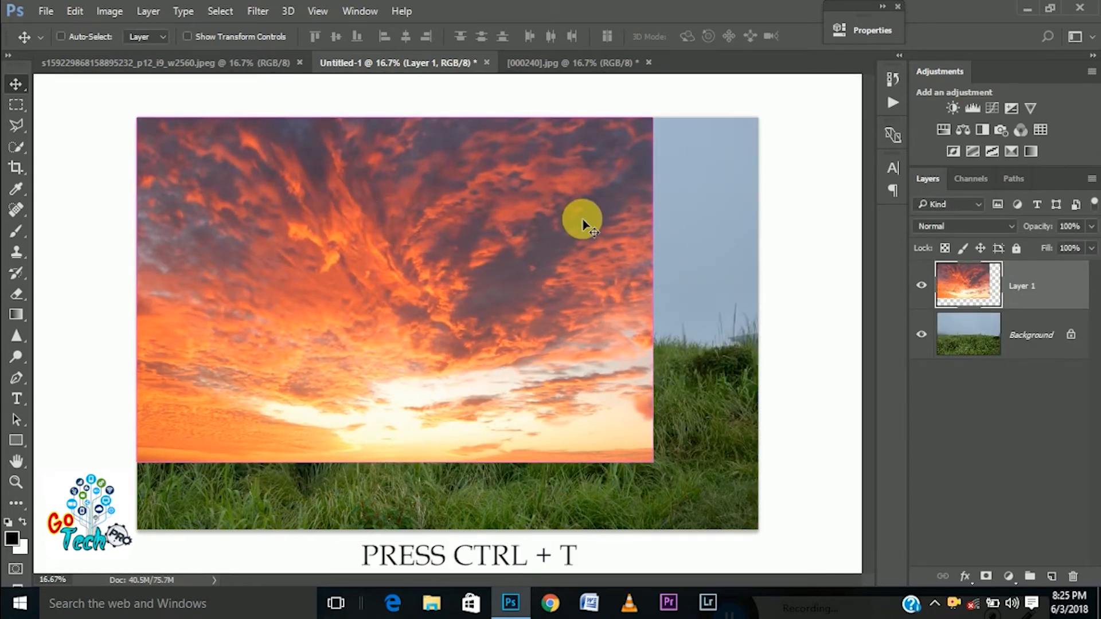
Stretch the sunset sky layer horizontally with Free Transform until it spans the full canvas width
key("ctrl+t")
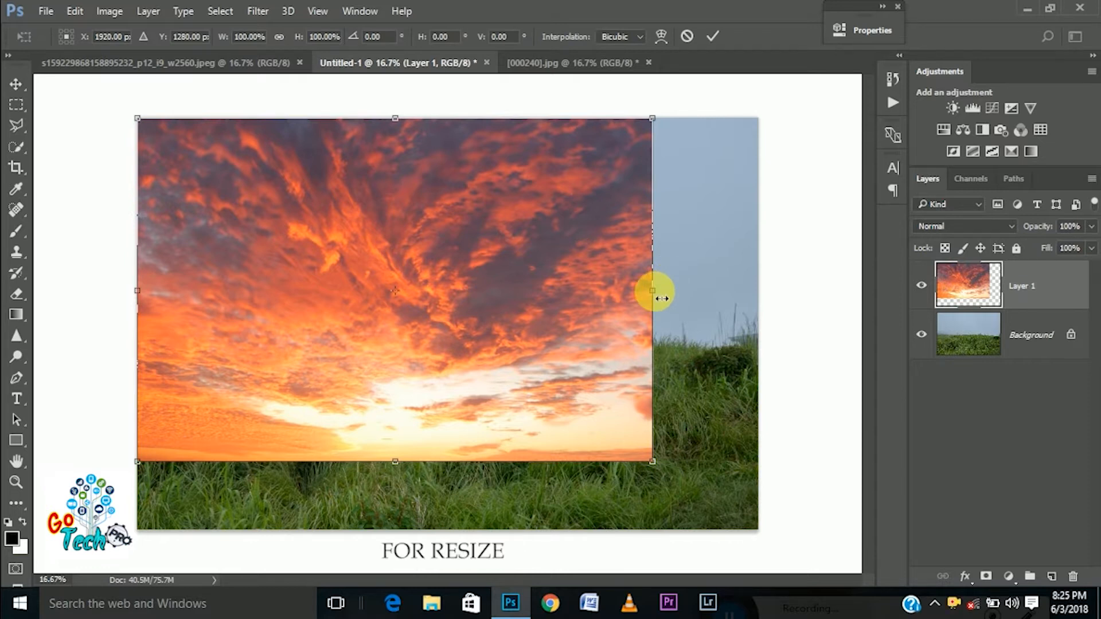
left_click_drag(662, 297, 758, 290)
key("Return")
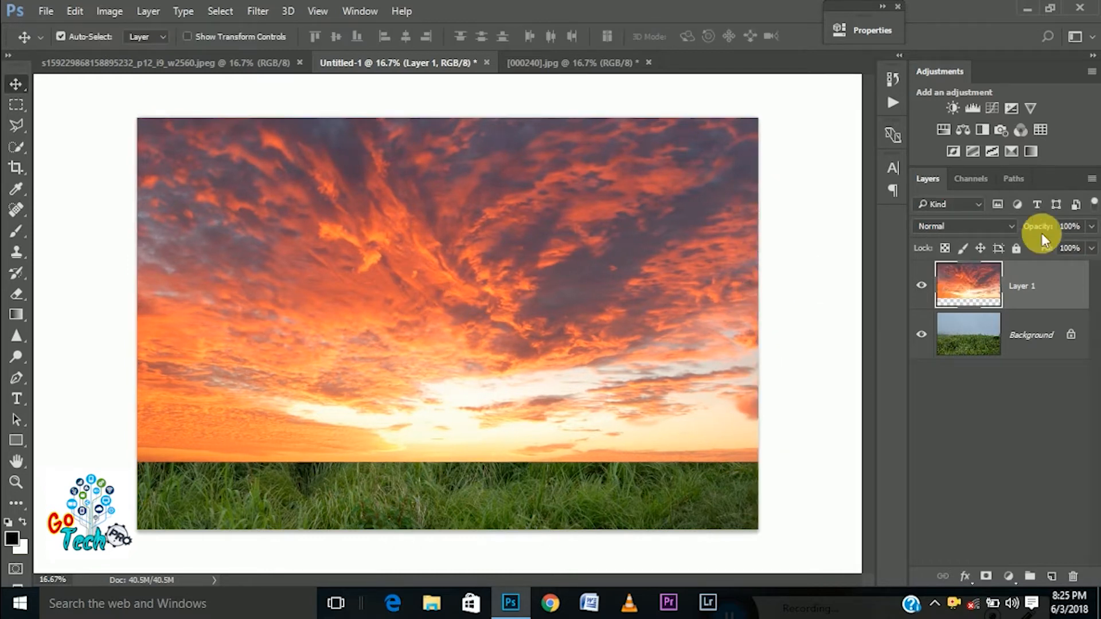
Set the blend mode of the sunset sky layer to Luminosity
left_click(1005, 234)
left_click(952, 546)
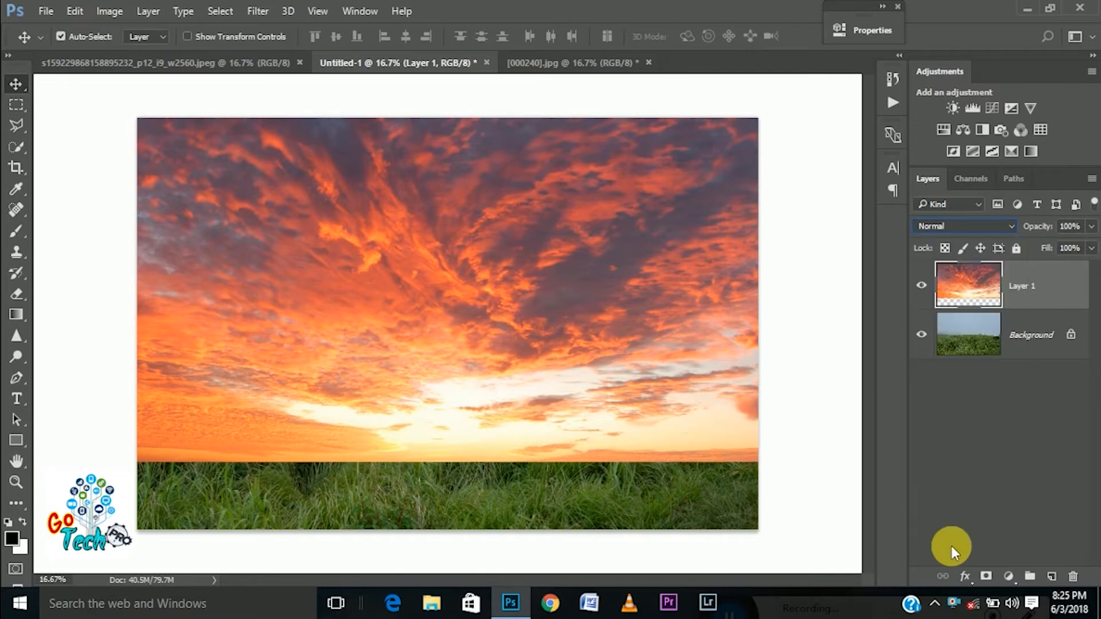
left_click(943, 229)
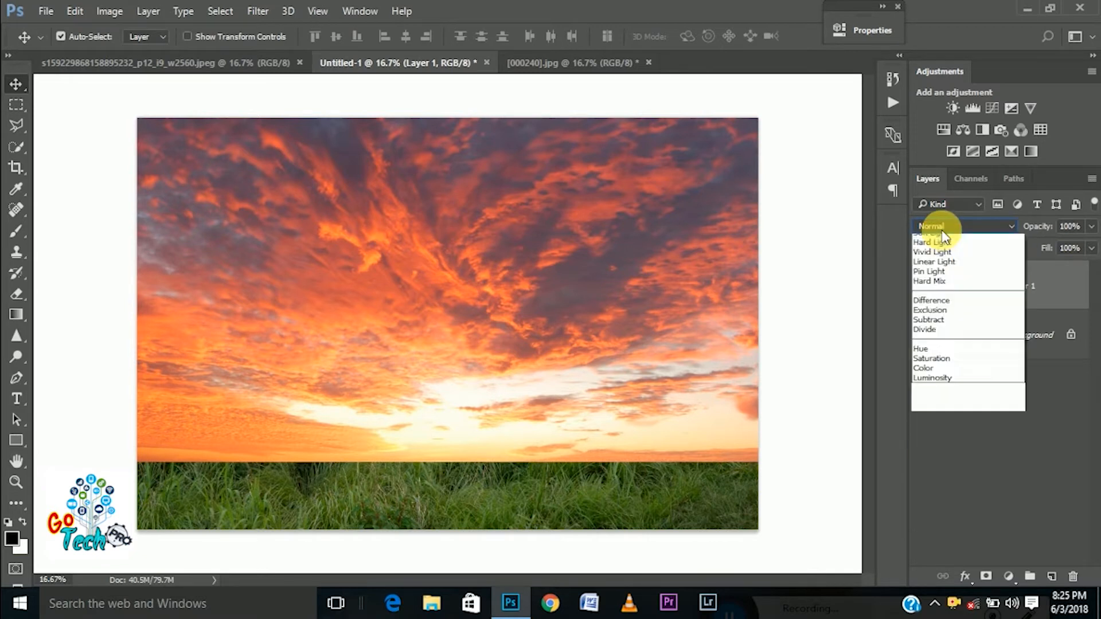
left_click(948, 539)
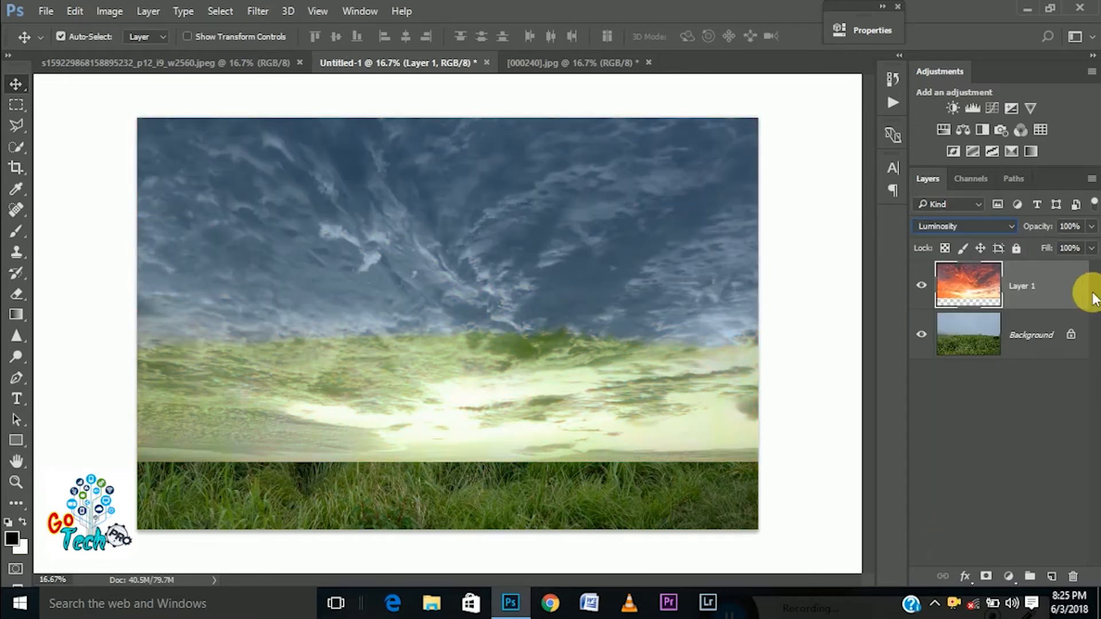
In the sky layer's blending options, split the Underlying Layer range to 0/69 and 179/255 and the This Layer range to 0/36 and 161/255
double_click(1065, 287)
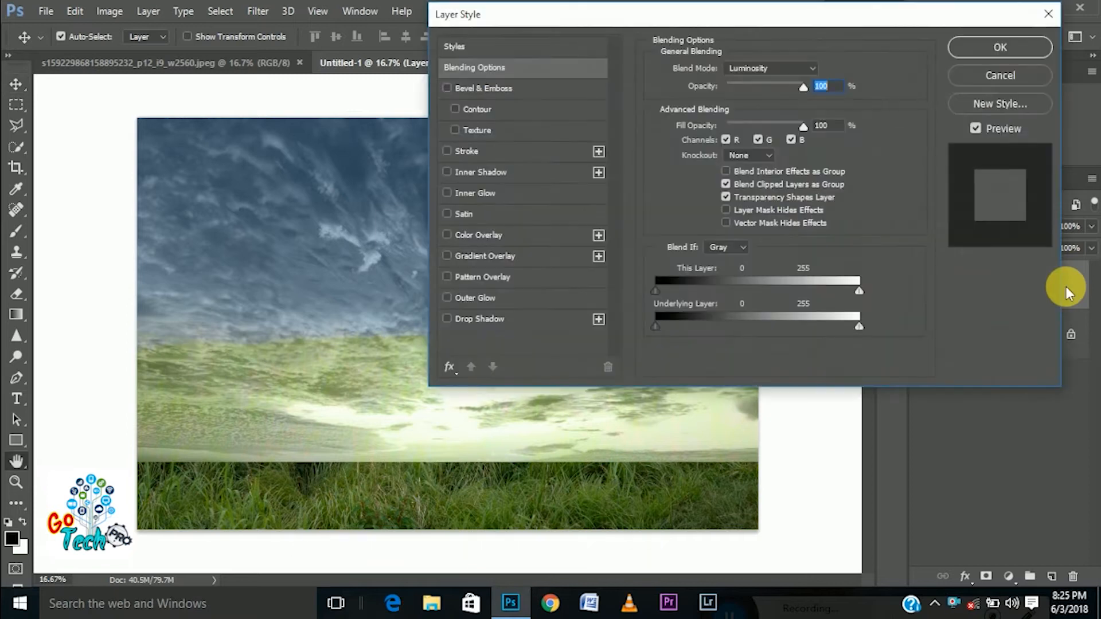
left_click_drag(737, 8, 963, 6)
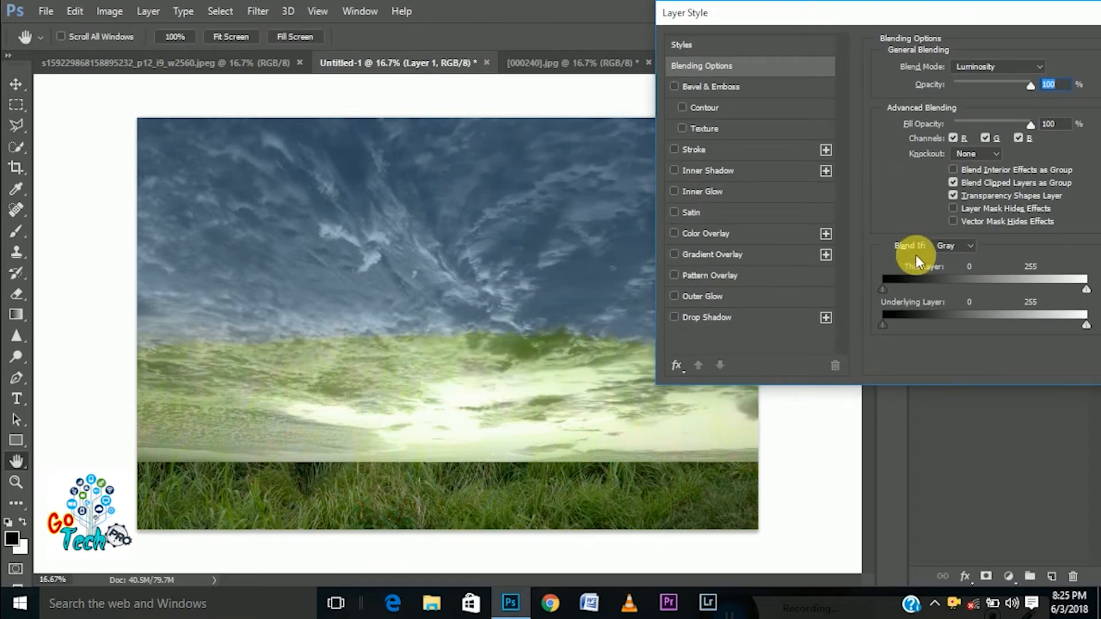
left_click_drag(887, 326, 937, 334)
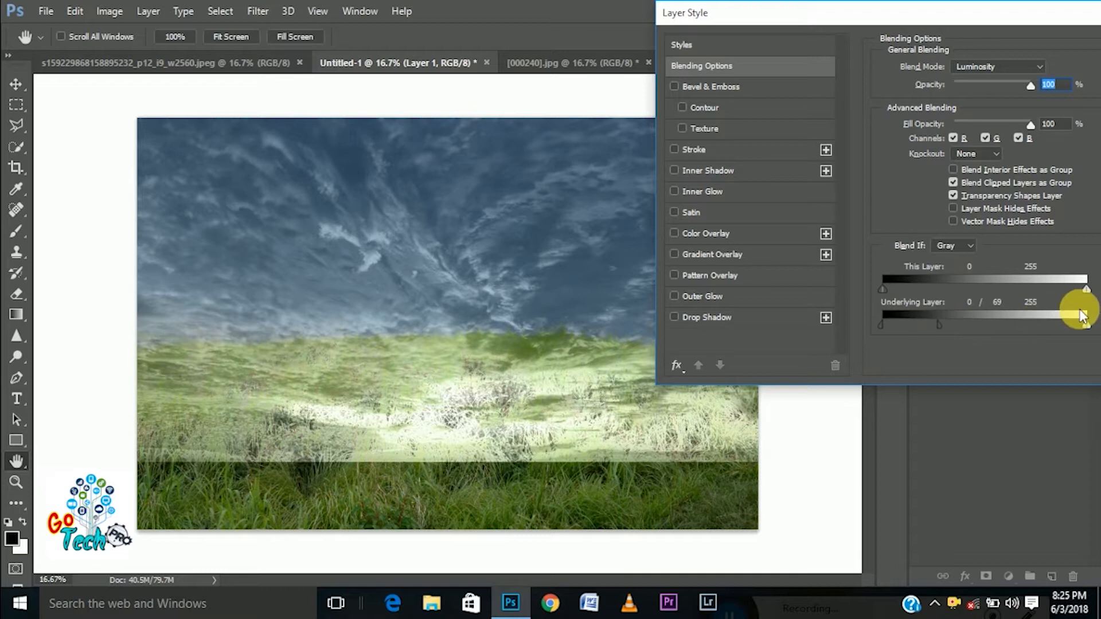
left_click_drag(1085, 325, 1022, 339, "alt")
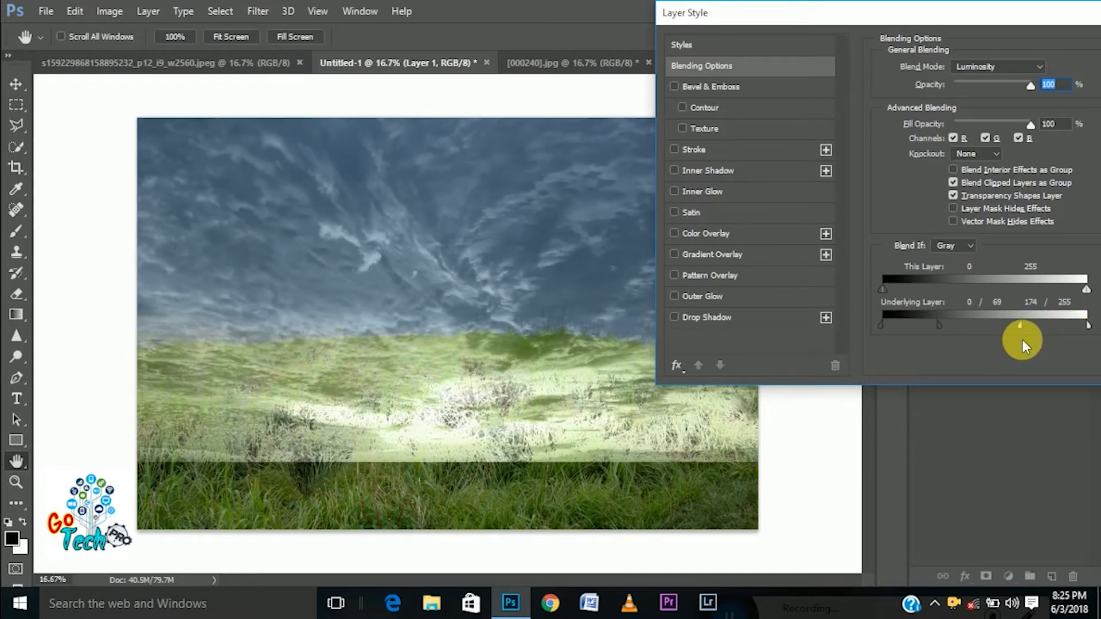
left_click_drag(882, 288, 910, 303, "alt")
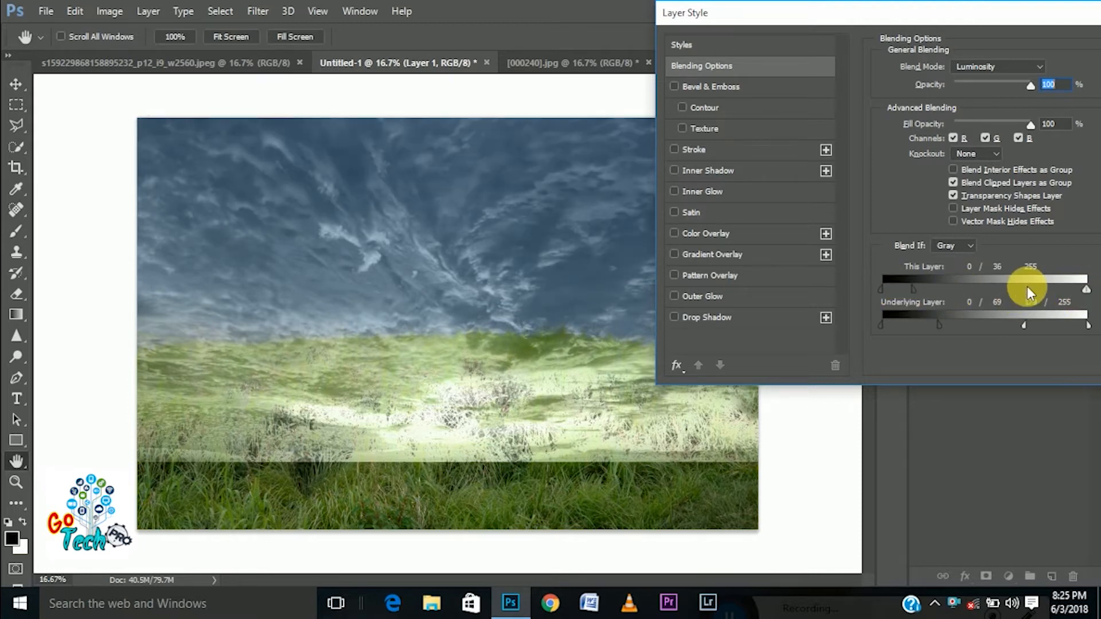
left_click_drag(1085, 289, 1012, 290, "alt")
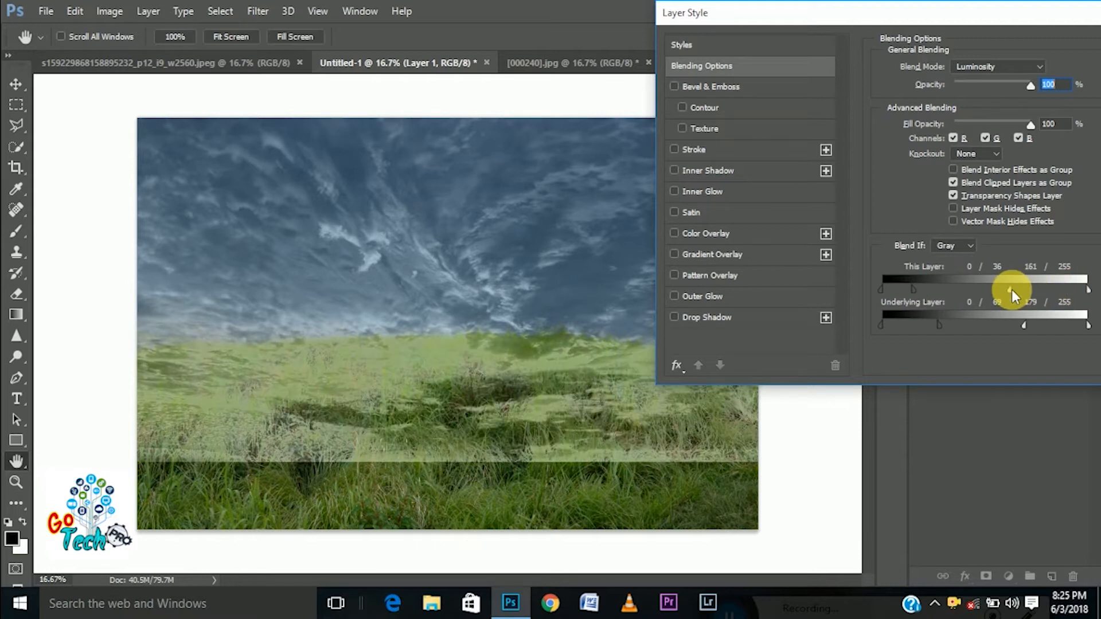
Widen the Underlying Layer range to 0/209 and 211/255, and set the This Layer highlight range to 214/255
left_click_drag(943, 324, 1049, 329)
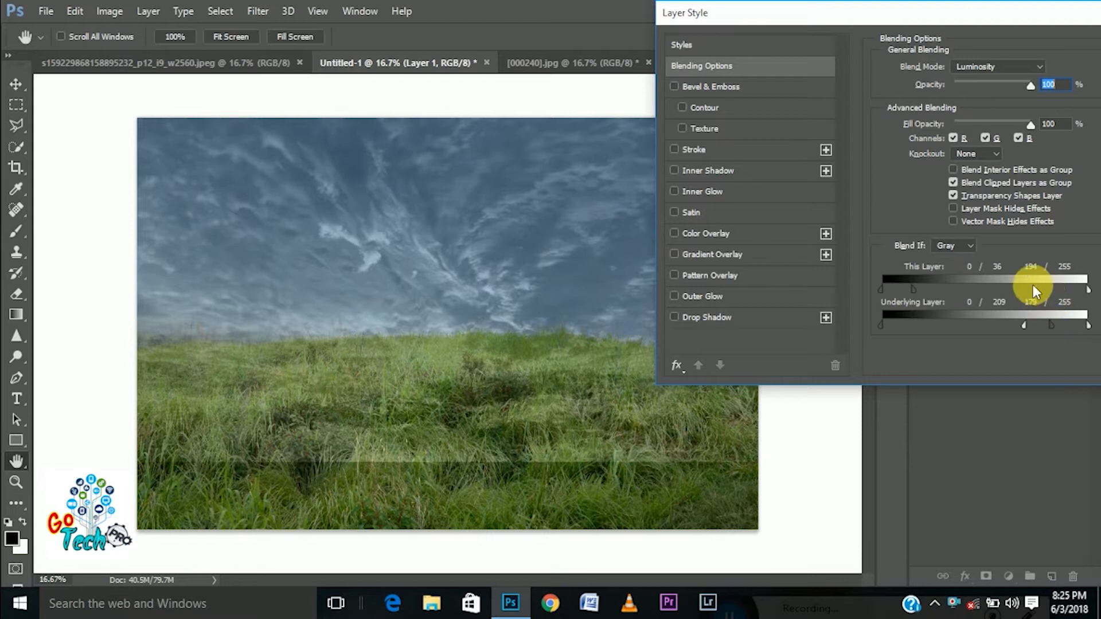
left_click_drag(1054, 289, 1039, 289)
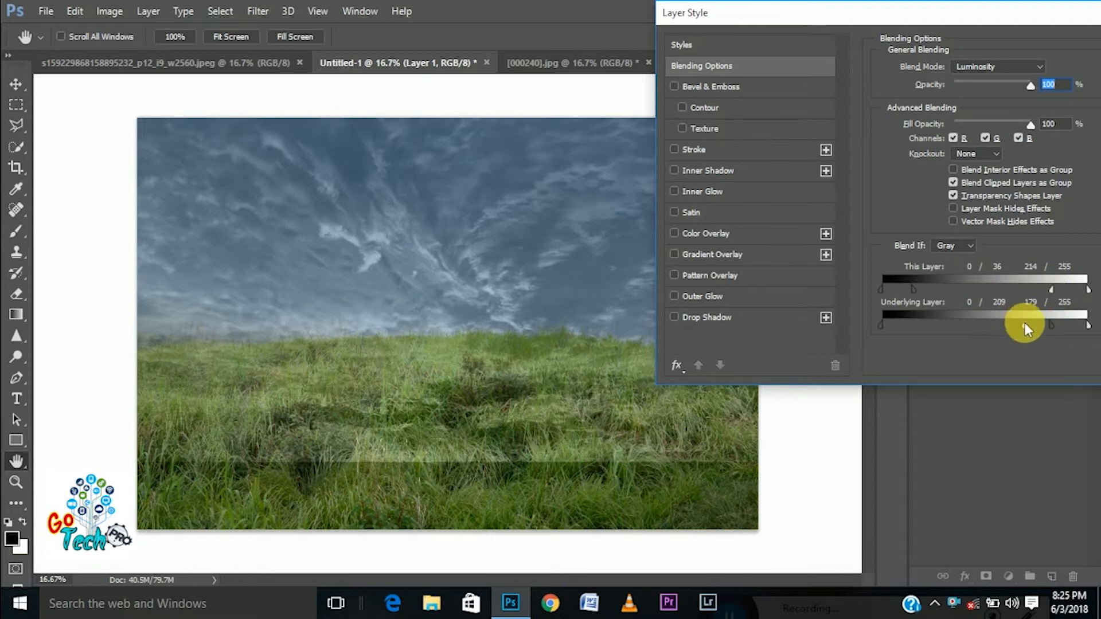
left_click_drag(967, 323, 1053, 329)
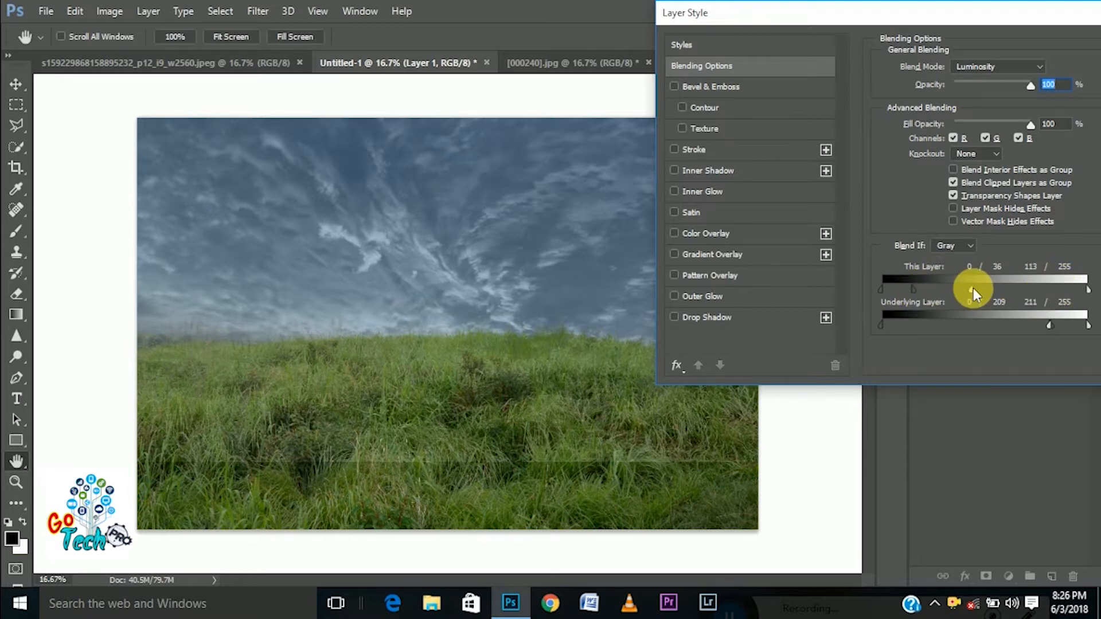
Refine the This Layer blend range to 0 for the shadows and 81/255 for the highlights
left_click_drag(973, 289, 958, 290)
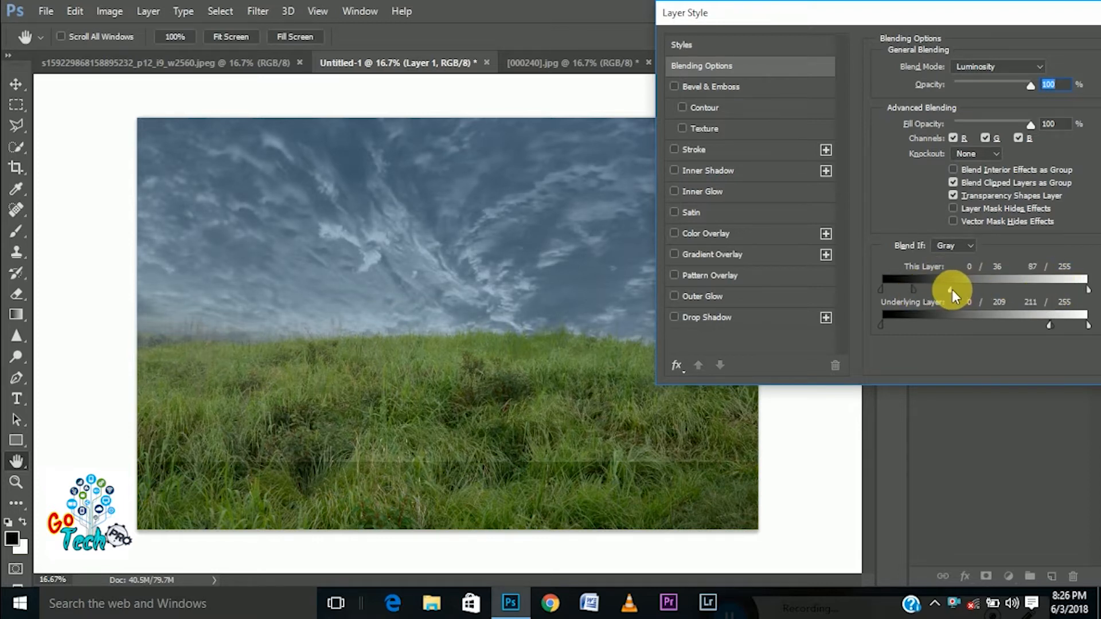
left_click_drag(948, 290, 944, 287)
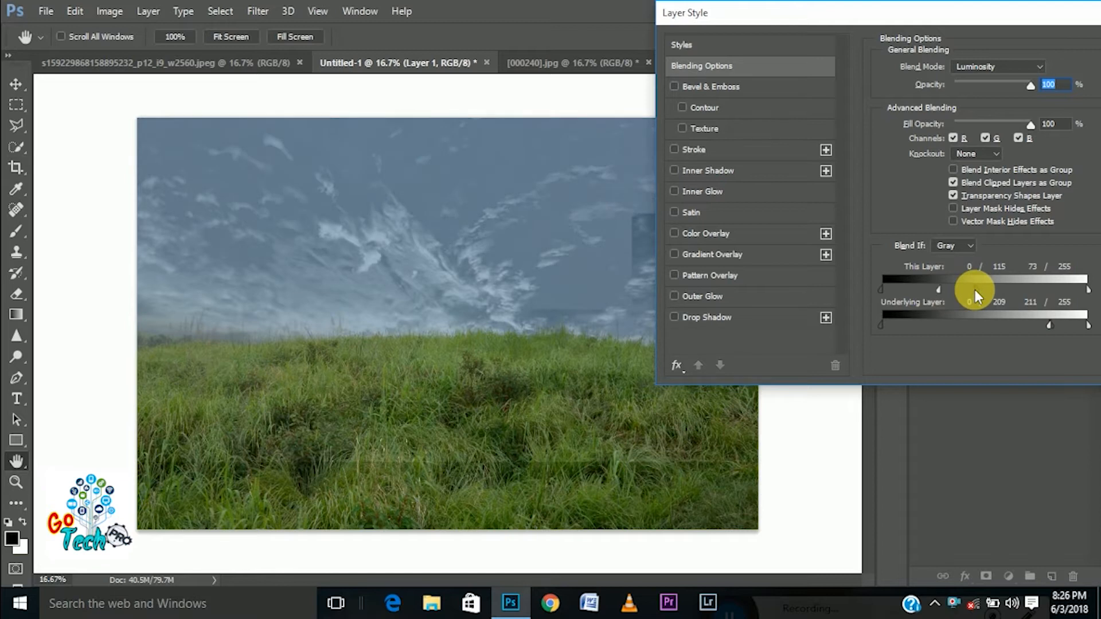
left_click_drag(975, 290, 855, 288)
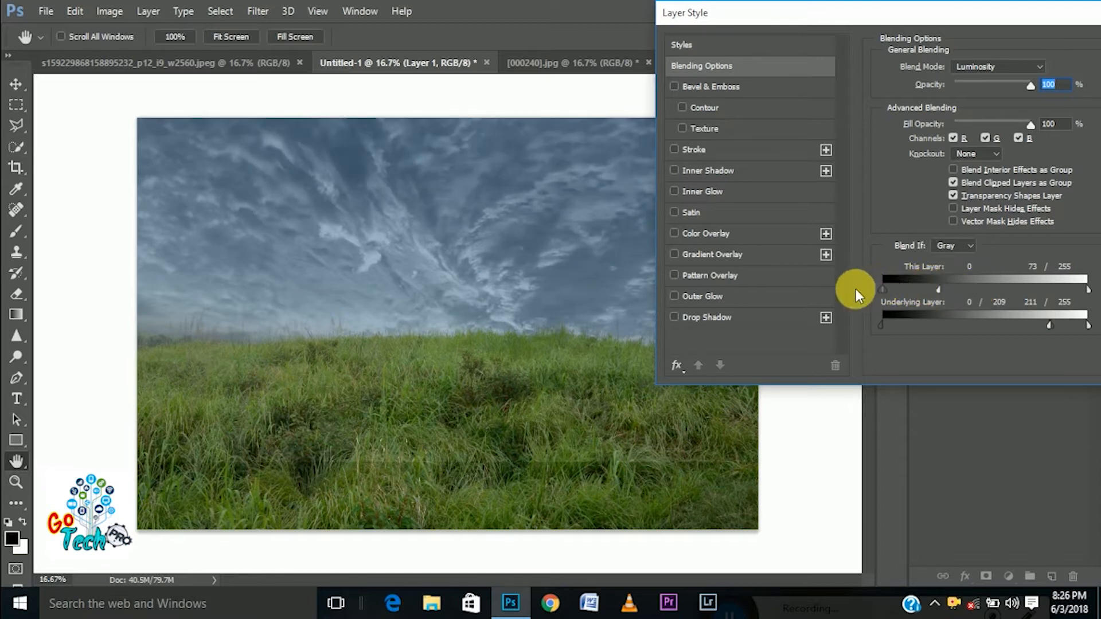
mouse_move(941, 286)
left_mouse_down()
mouse_move(921, 284)
mouse_move(947, 288)
left_mouse_up()
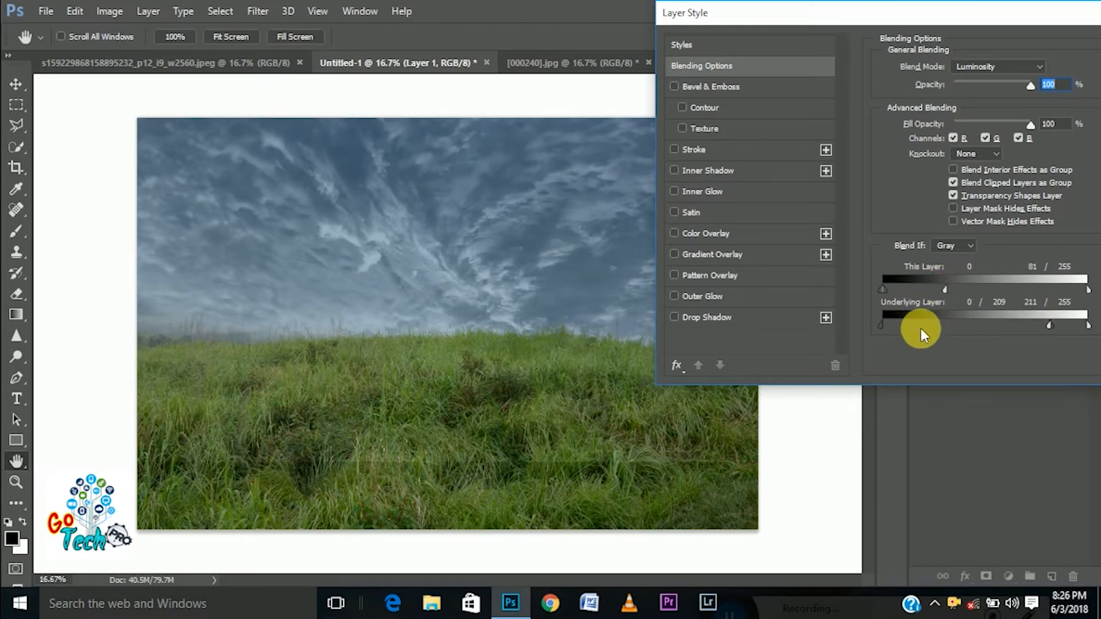
Set the Underlying Layer shadow range to 73/209, apply the layer style, and toggle the sky layer's visibility to compare
left_click_drag(886, 325, 927, 325)
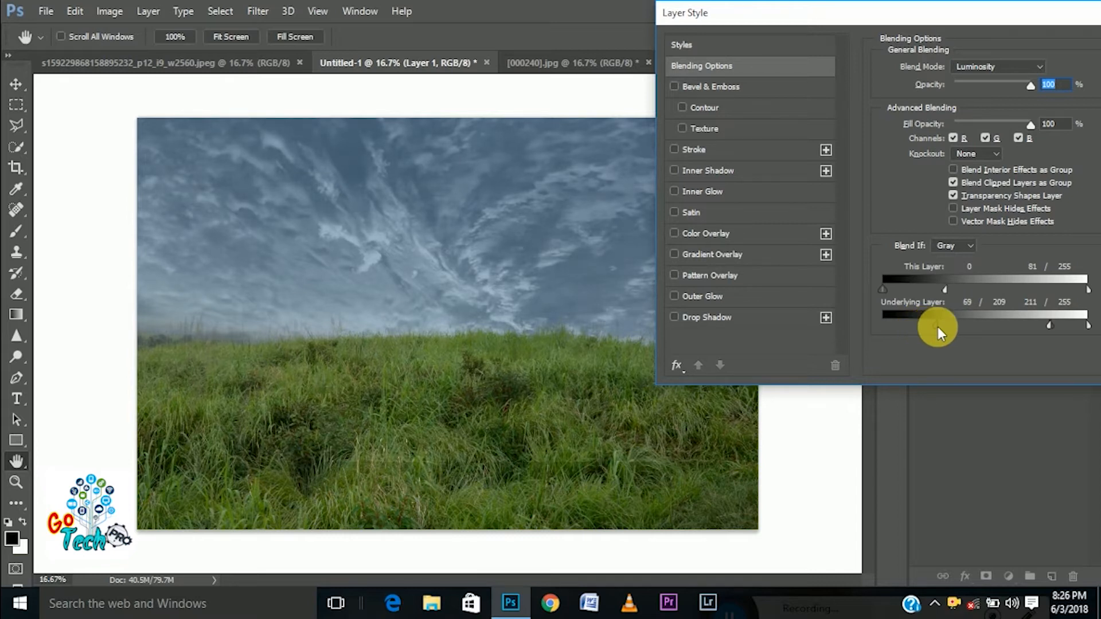
left_click_drag(863, 17, 484, 4)
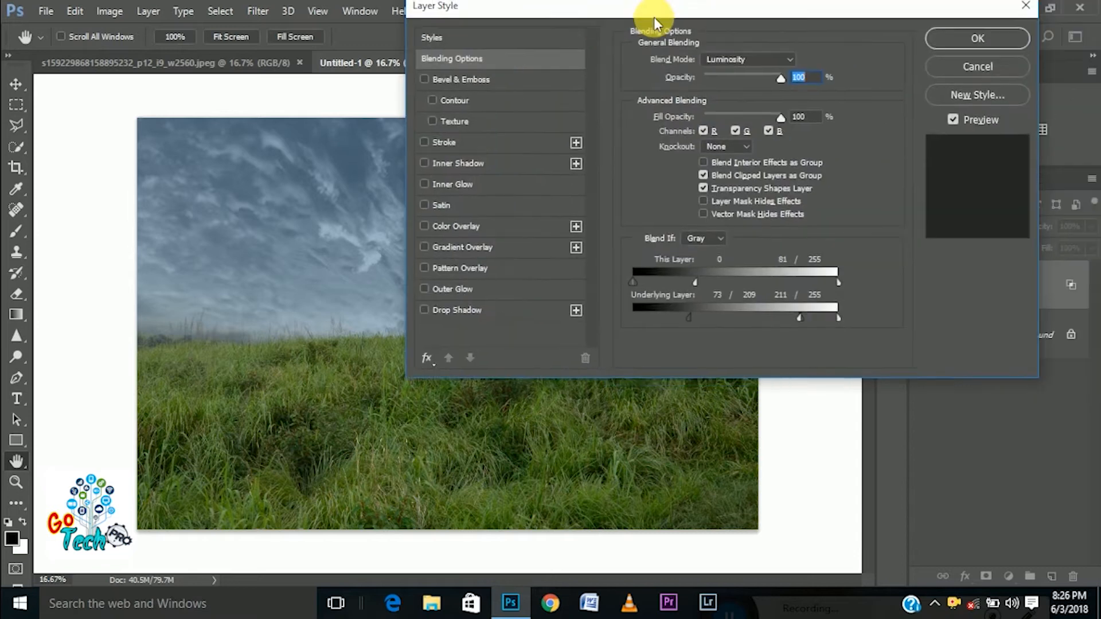
left_click(969, 37)
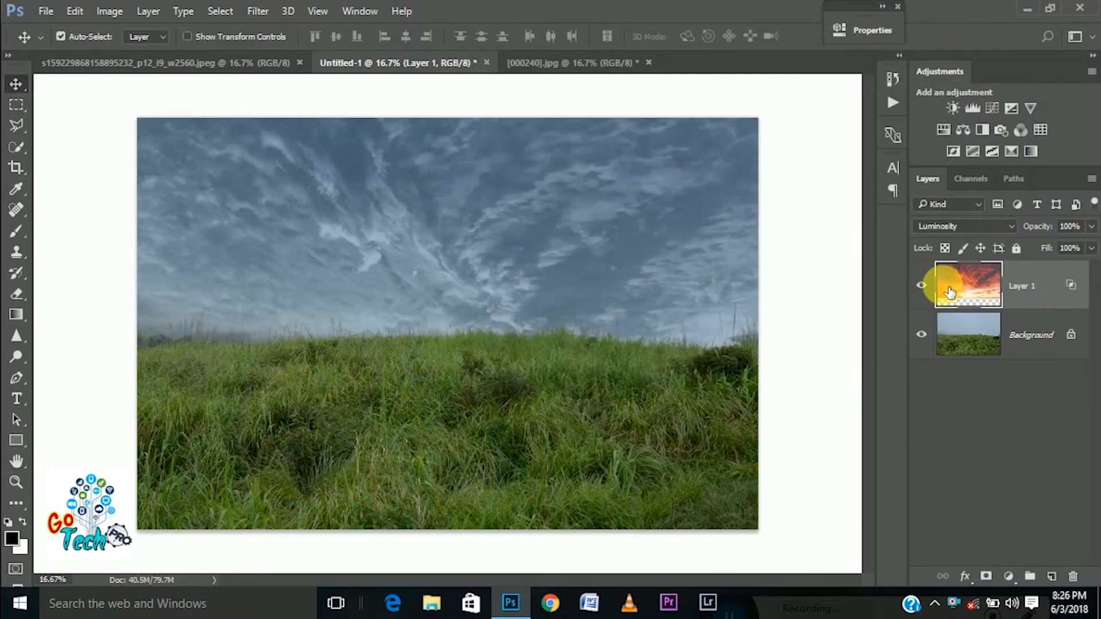
left_click(922, 286)
left_click(921, 285)
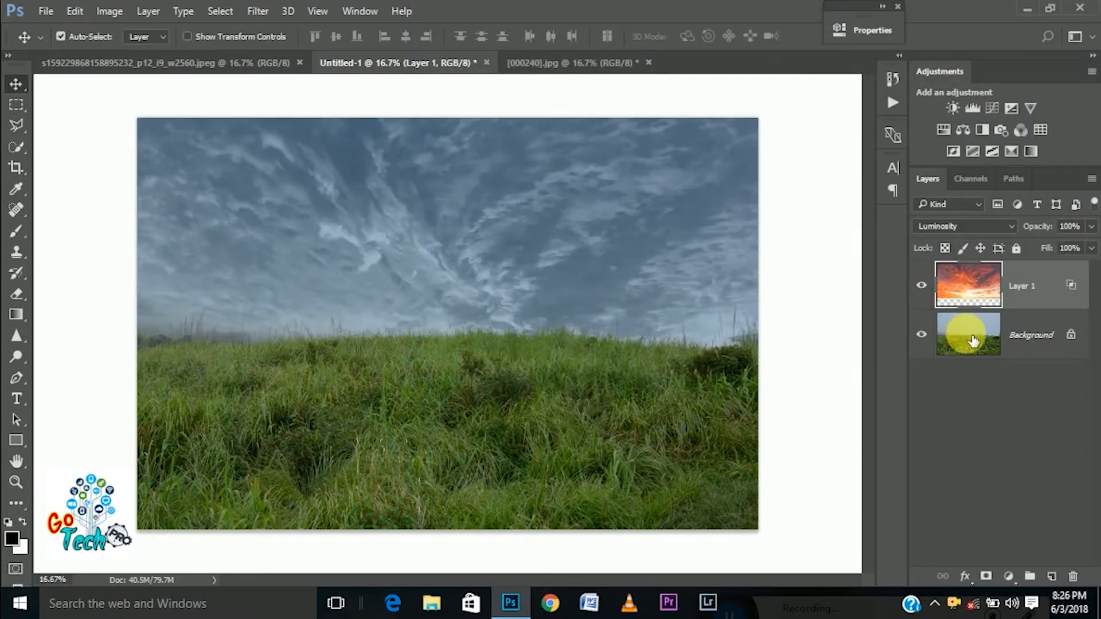
Add a layer mask to the sky layer and paint black over the grass area with a 1200 px brush
left_click(986, 576)
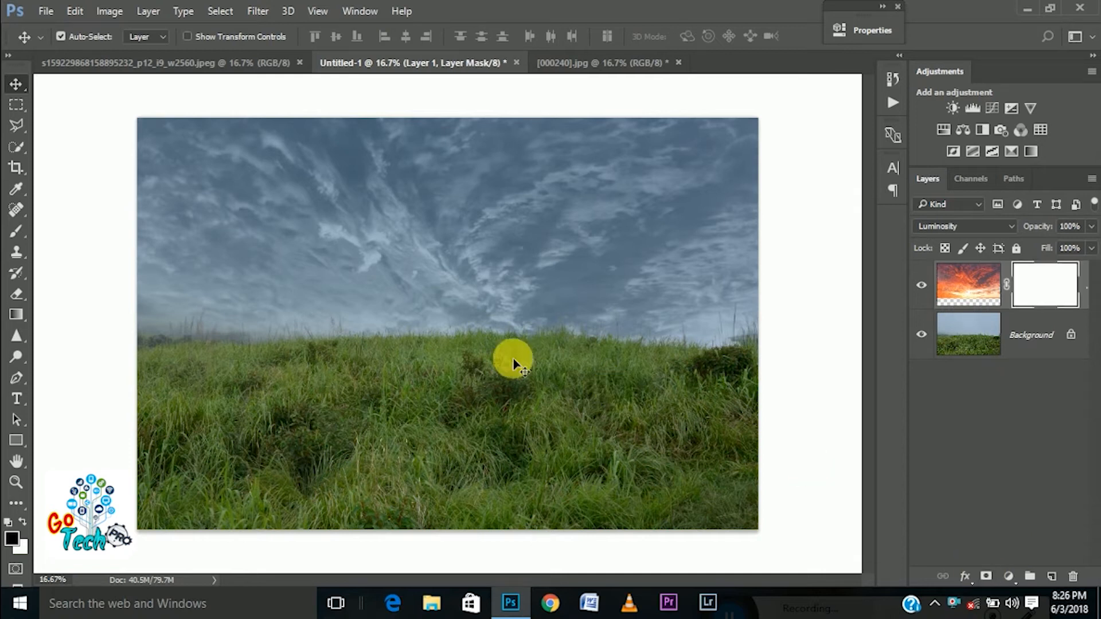
left_click(17, 231)
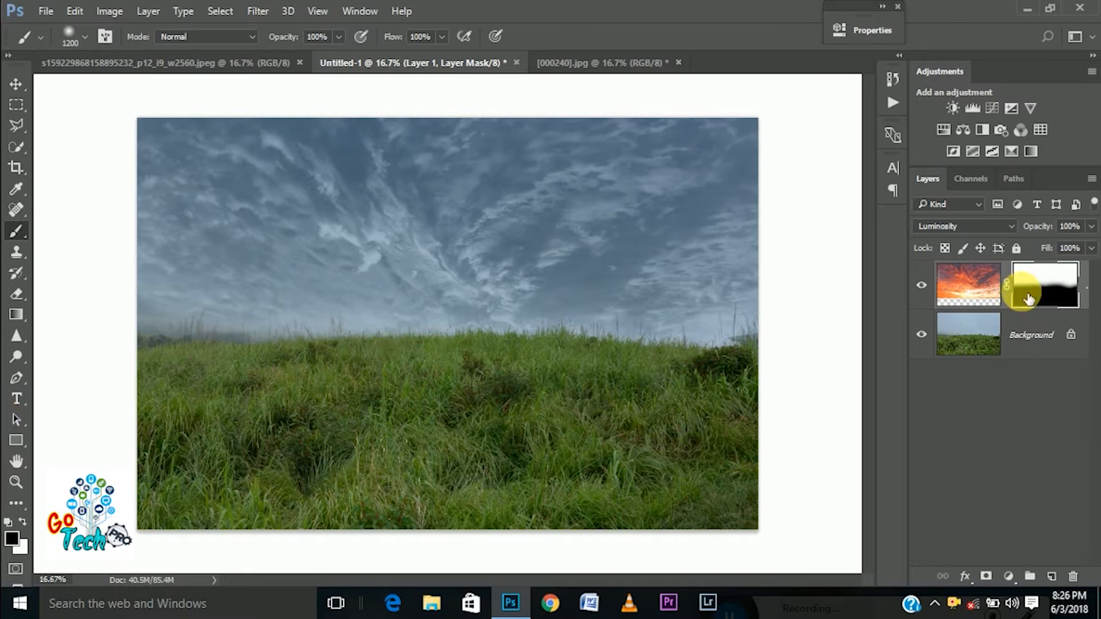
Apply the layer mask to the sky layer and toggle its visibility to compare the result
right_click(1065, 283)
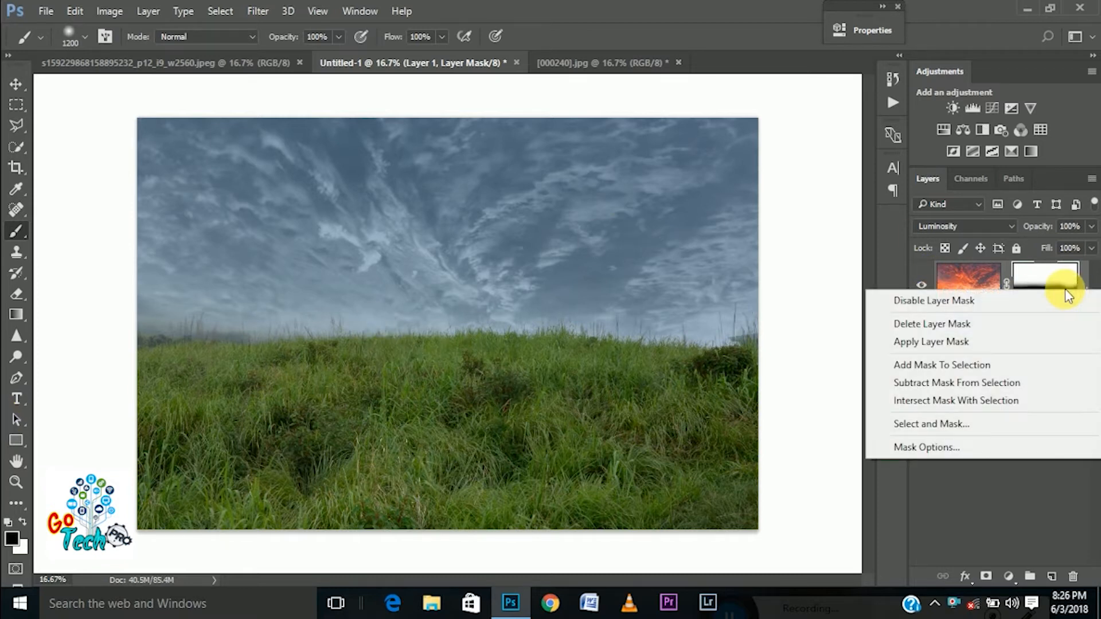
left_click(969, 342)
left_click(925, 289)
left_click(924, 290)
left_click(932, 294)
left_click(932, 293)
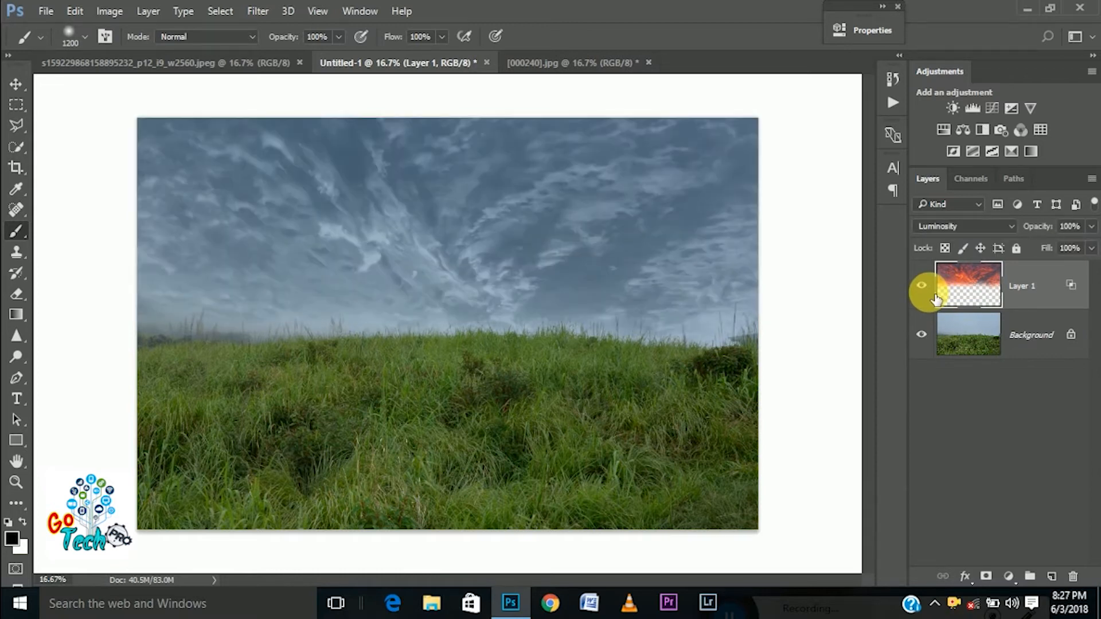
Add a Levels adjustment layer above the sky layer with RGB input levels of 20, 1.05 and 213
left_click(1005, 568)
left_click(1048, 296)
left_click_drag(719, 38, 904, 22)
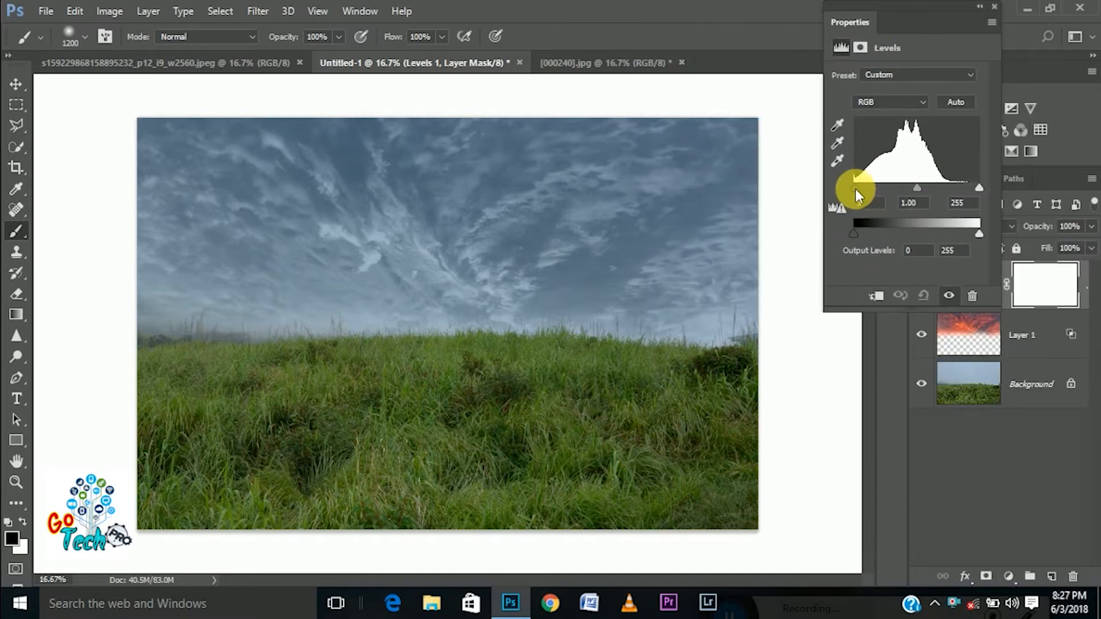
left_click_drag(855, 188, 864, 195)
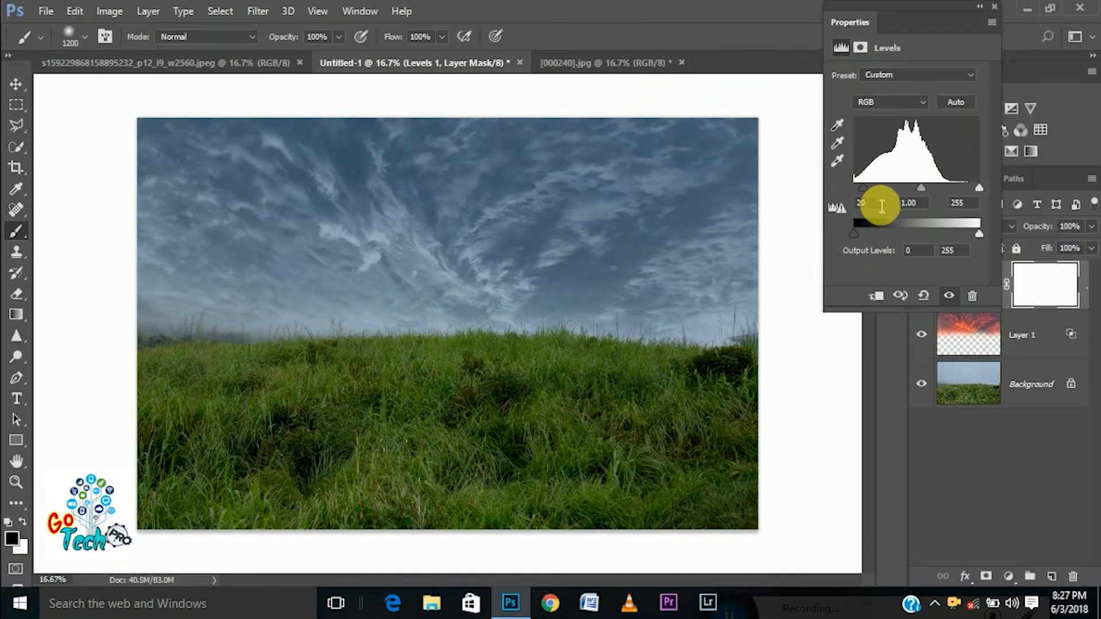
left_click_drag(978, 188, 908, 187)
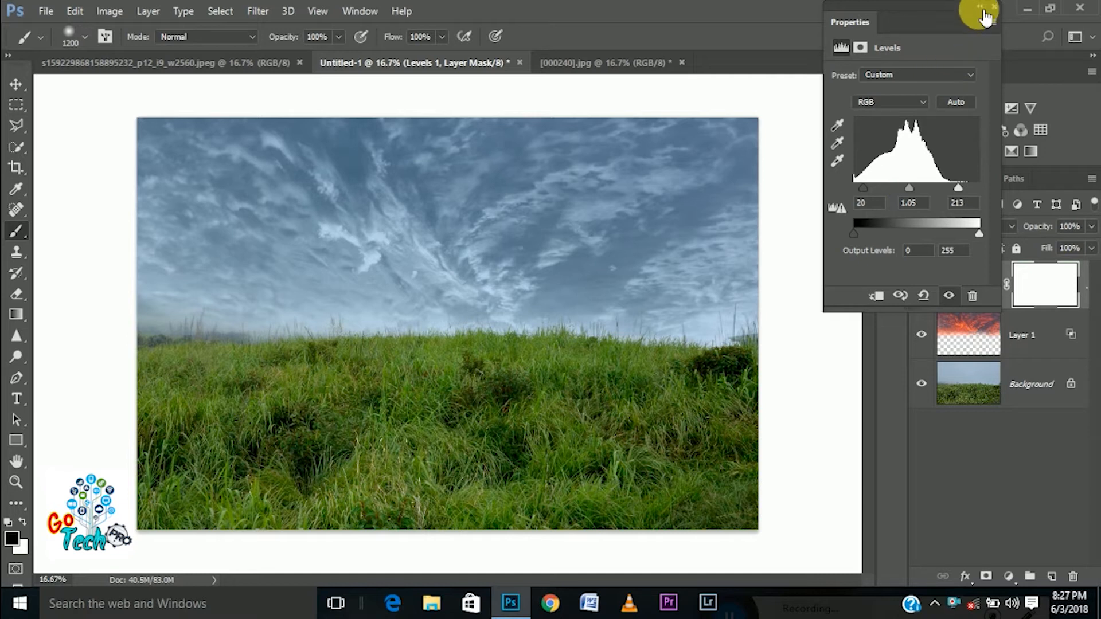
Try a midtone change on the Green channel in Levels, restore it to 1, and return to the RGB channel
left_click(891, 102)
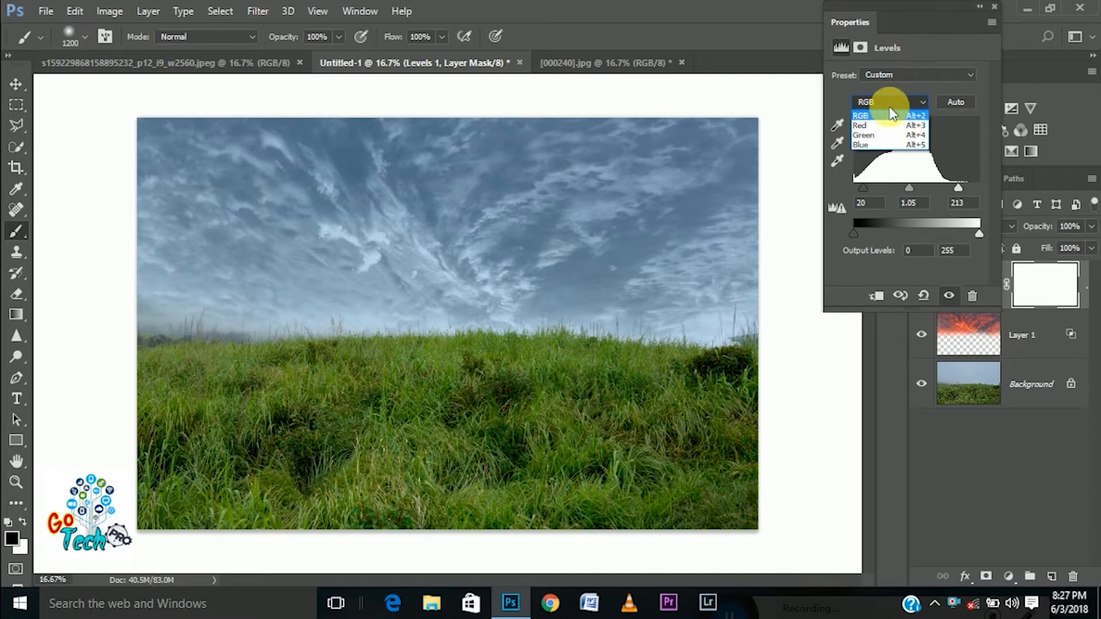
left_click(883, 136)
left_click_drag(853, 187, 915, 188)
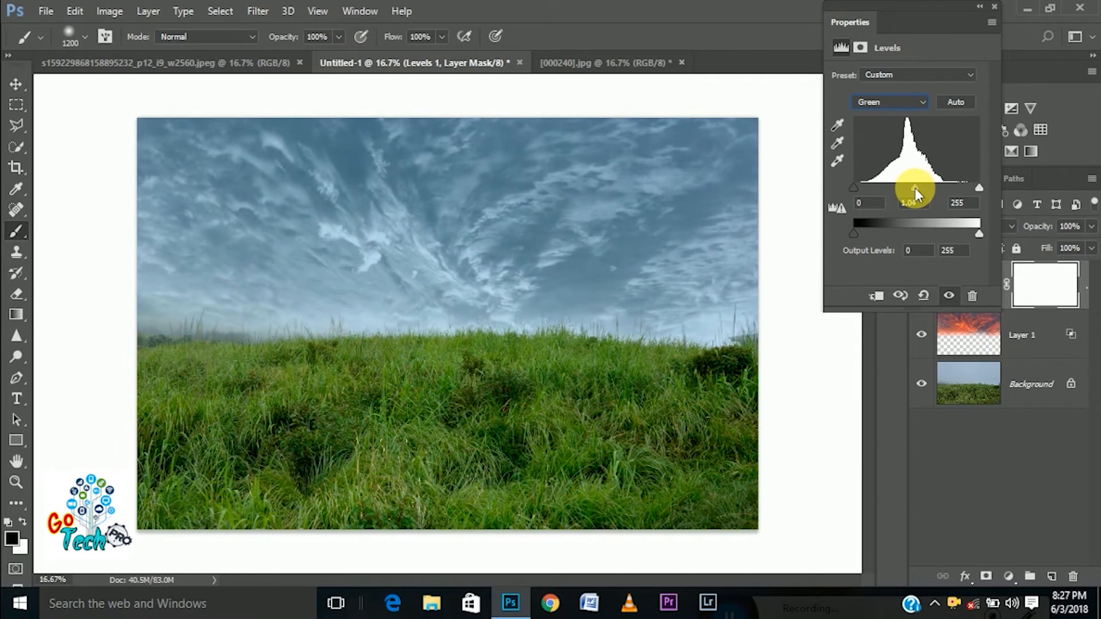
left_click(912, 208)
type("1")
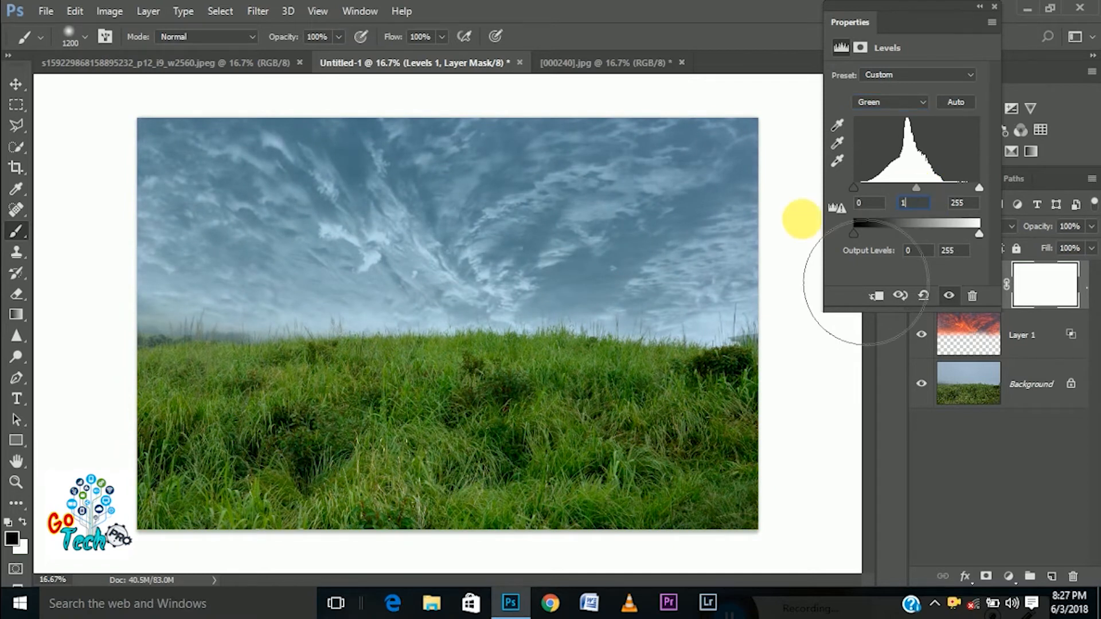
left_click(889, 102)
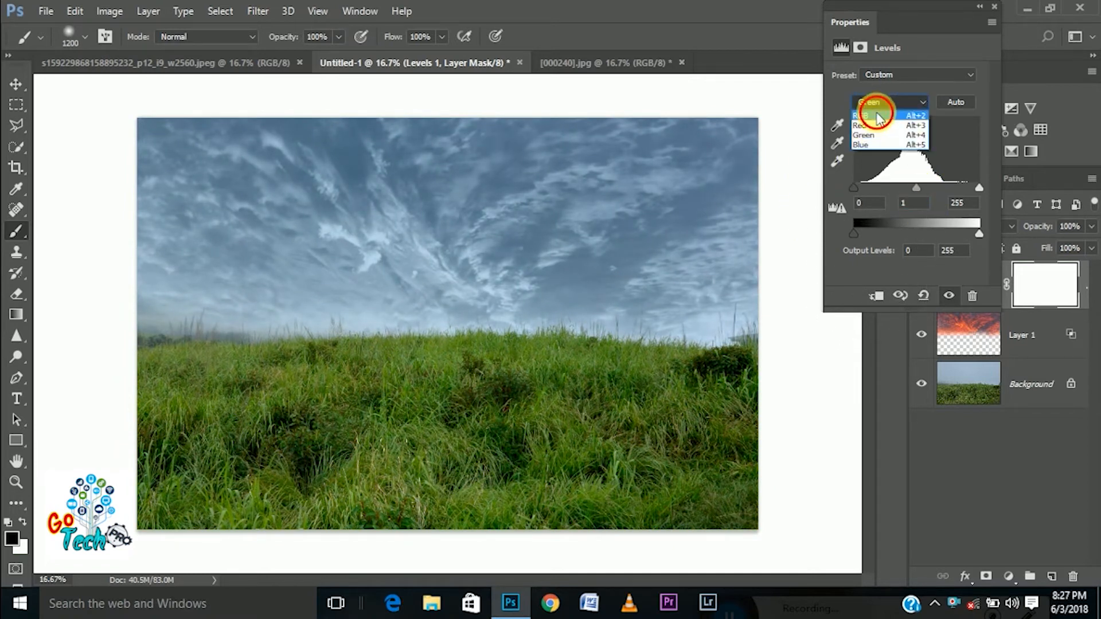
left_click(883, 110)
Add a Color Balance adjustment layer with midtones at -26 Cyan–Red and about -19 Yellow–Blue
left_click(980, 9)
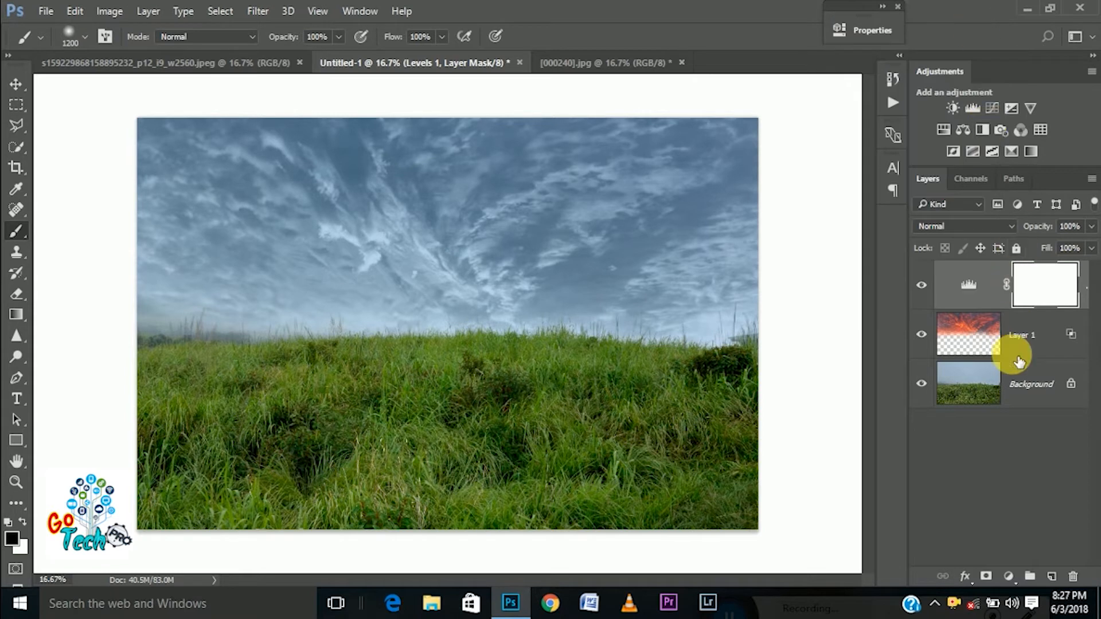
left_click(1010, 576)
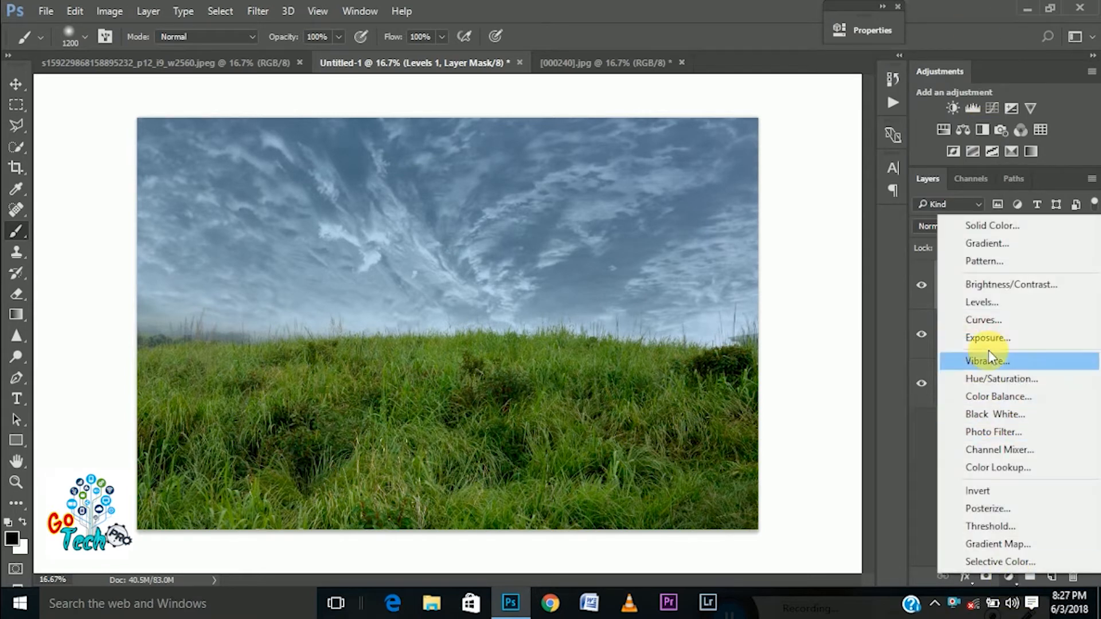
left_click(997, 397)
left_click_drag(714, 167, 693, 98)
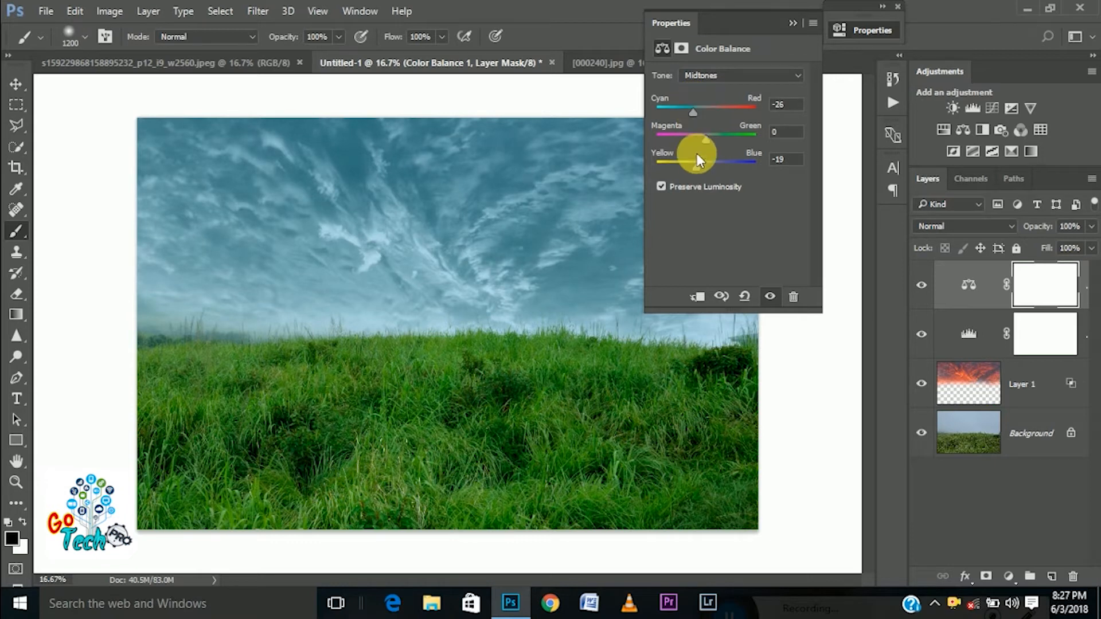
mouse_move(700, 170)
left_mouse_down()
mouse_move(720, 168)
mouse_move(691, 167)
mouse_move(698, 183)
left_mouse_up()
left_click(800, 18)
left_click(921, 286)
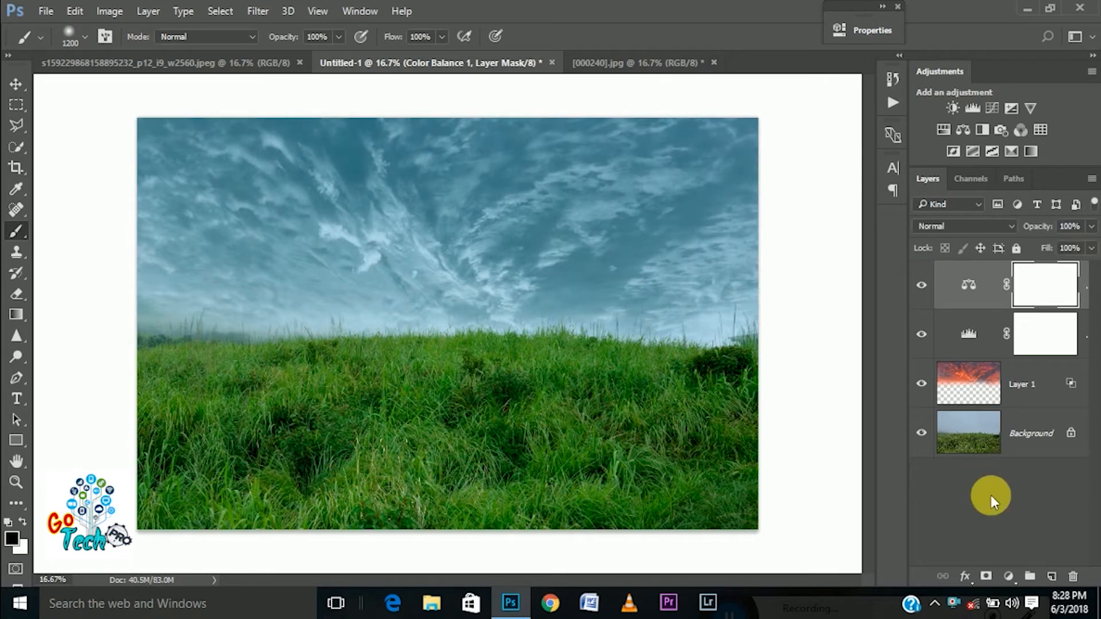
Add a Selective Color adjustment layer and set its Yellows to Magenta +43, Yellow +67 and Black -26 %
left_click(1010, 575)
left_click(1010, 567)
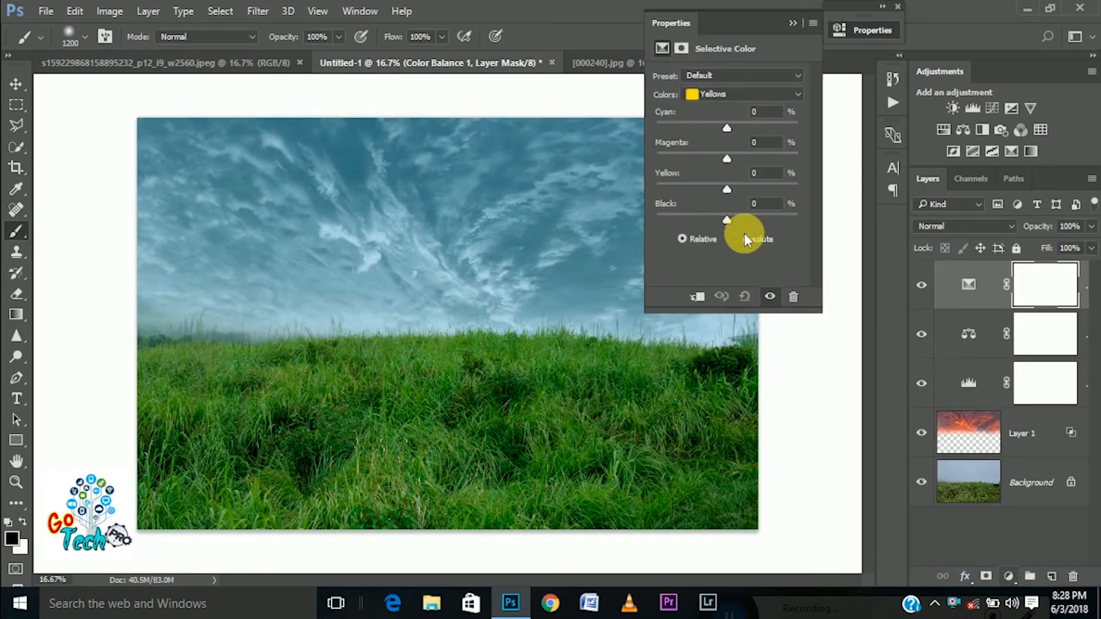
left_click(723, 93)
left_click(723, 119)
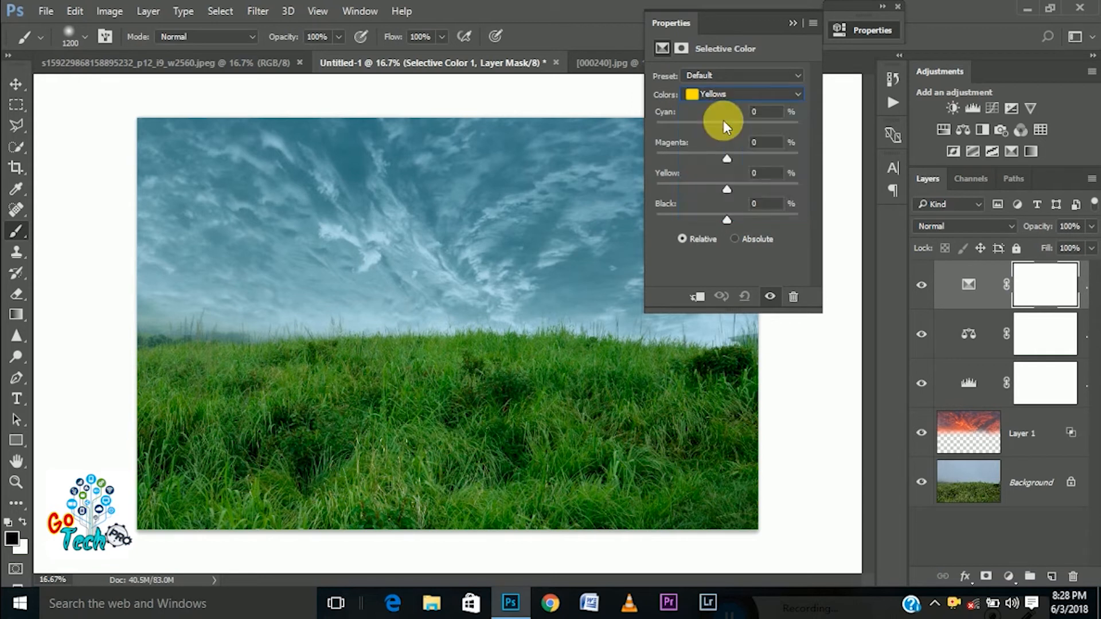
left_click_drag(725, 191, 775, 192)
left_click_drag(720, 159, 758, 157)
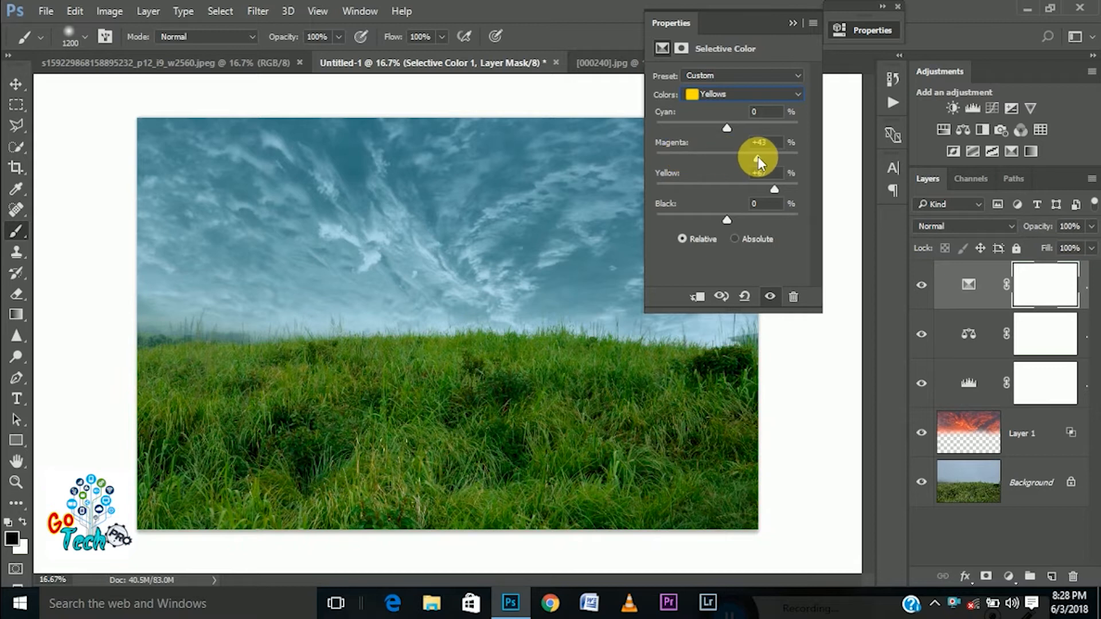
mouse_move(726, 220)
left_mouse_down()
mouse_move(703, 217)
mouse_move(761, 222)
mouse_move(708, 225)
left_mouse_up()
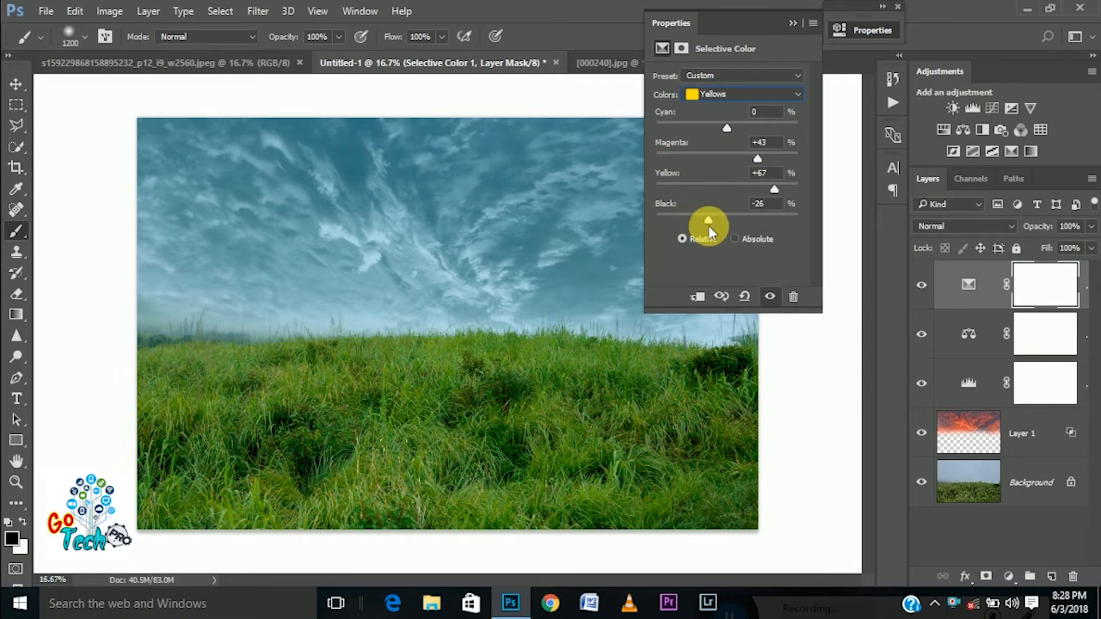
Set the Selective Color Greens to minimum Cyan, Magenta +56, Yellow +61 and Black +25 % to turn the grass golden
left_click(742, 94)
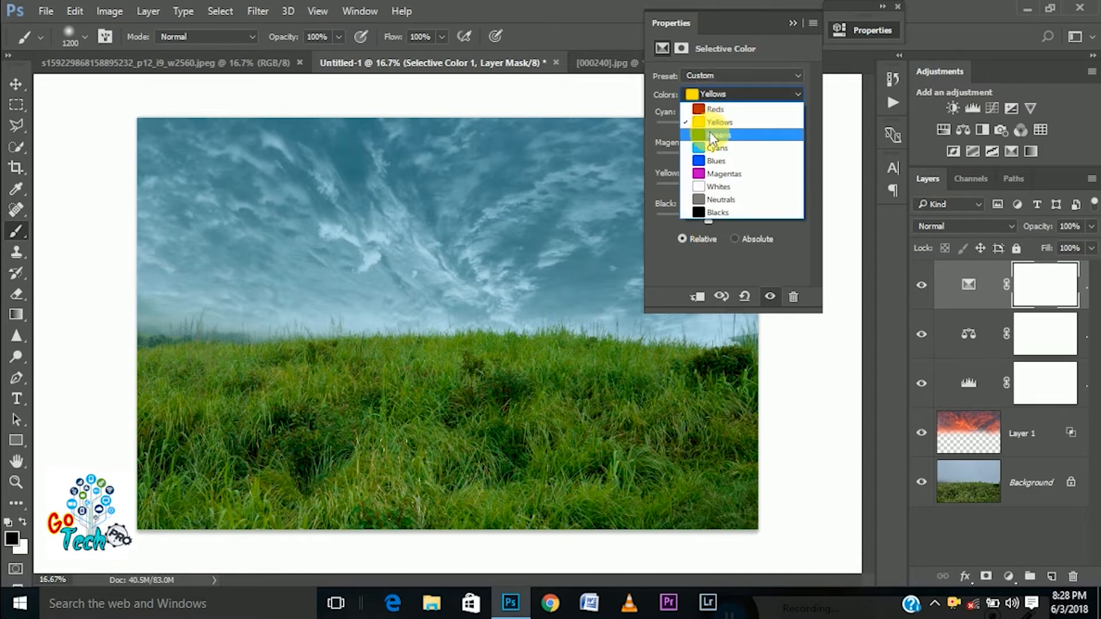
left_click(713, 107)
mouse_move(728, 222)
left_mouse_down()
mouse_move(760, 226)
mouse_move(727, 226)
left_mouse_up()
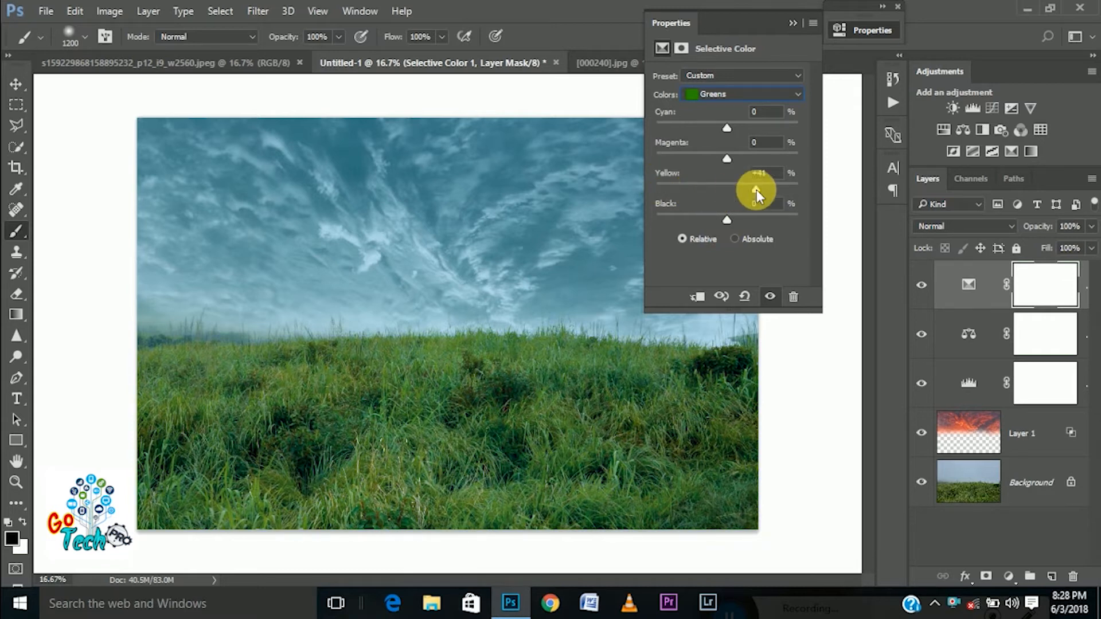
left_click_drag(729, 168, 803, 156)
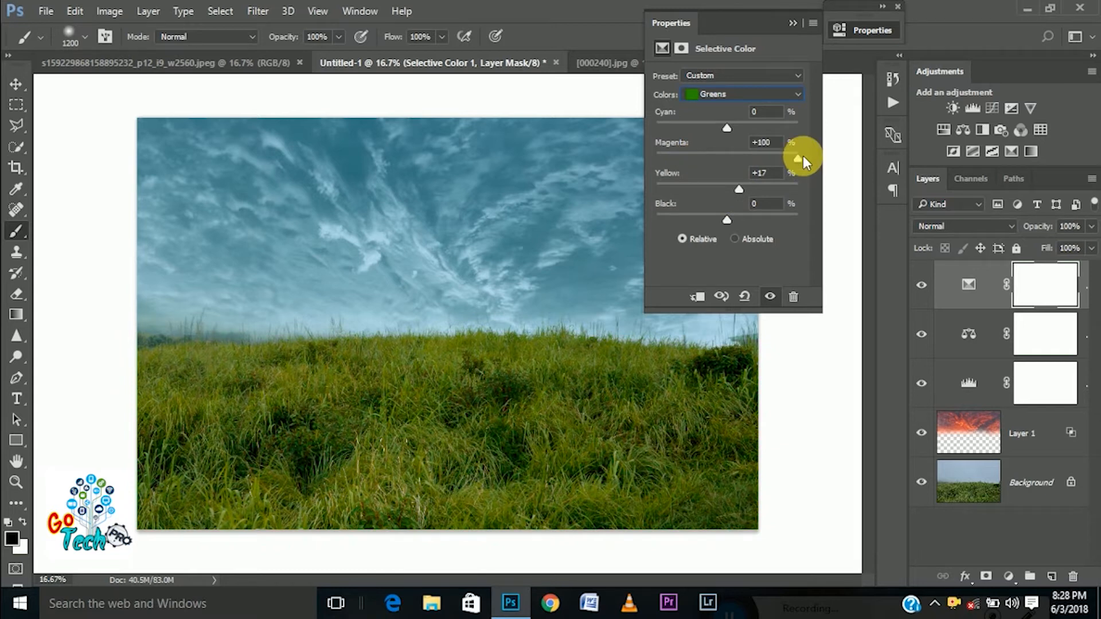
mouse_move(690, 123)
left_mouse_down()
mouse_move(679, 126)
mouse_move(687, 134)
left_mouse_up()
left_click_drag(720, 220, 751, 224)
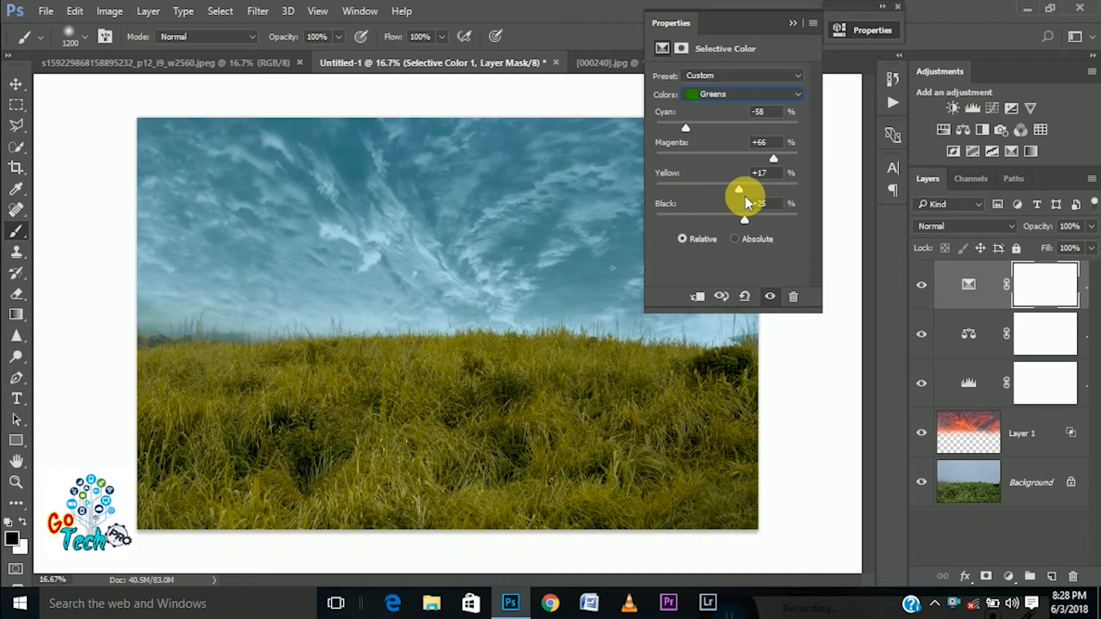
left_click_drag(713, 184, 783, 200)
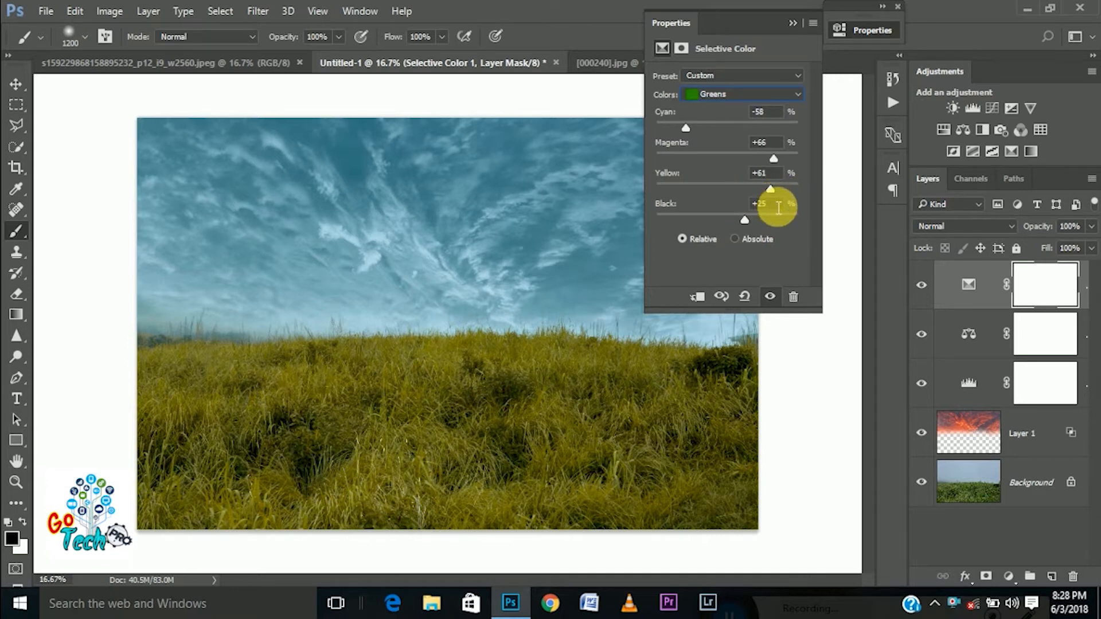
left_click_drag(771, 156, 765, 191)
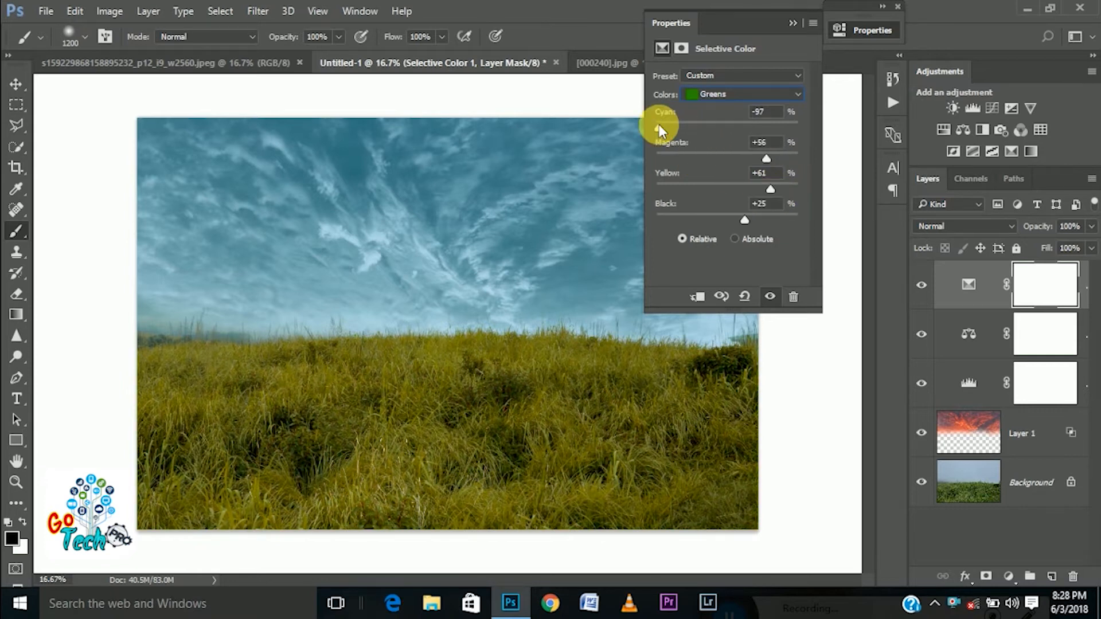
mouse_move(659, 126)
left_mouse_down()
mouse_move(696, 138)
mouse_move(651, 129)
left_mouse_up()
Refine the Selective Color Yellows by setting Black to -35 % and lowering Cyan
left_click(724, 95)
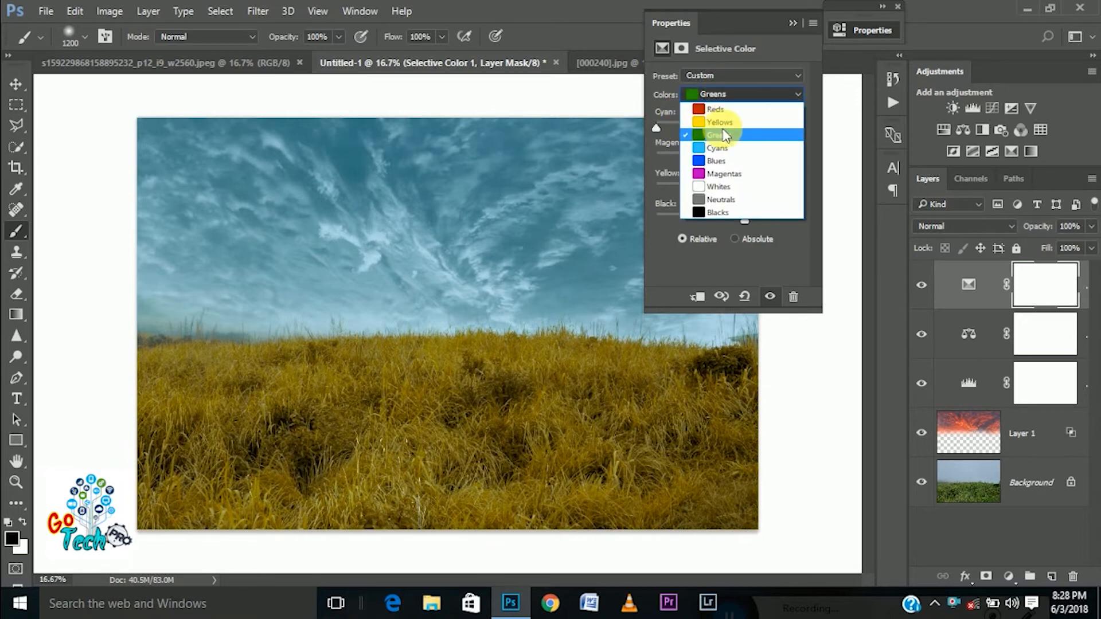
left_click(721, 122)
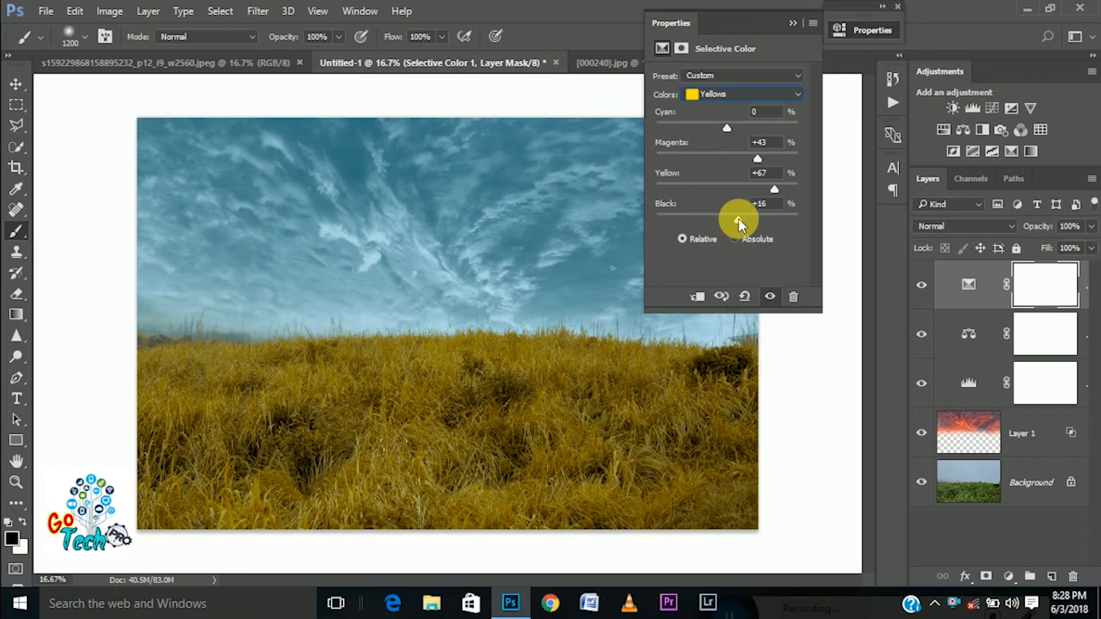
left_click_drag(738, 218, 702, 230)
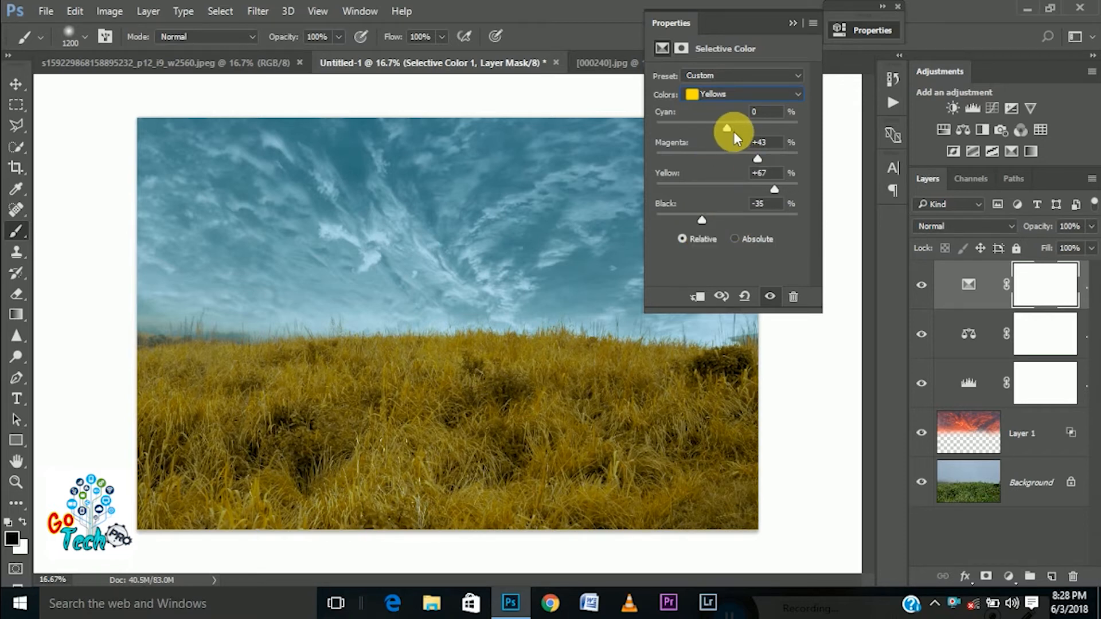
left_click_drag(734, 132, 694, 126)
Set the Selective Color Cyans to Cyan +16, Magenta -31, Yellow -89 and Black -15 %
left_click(710, 92)
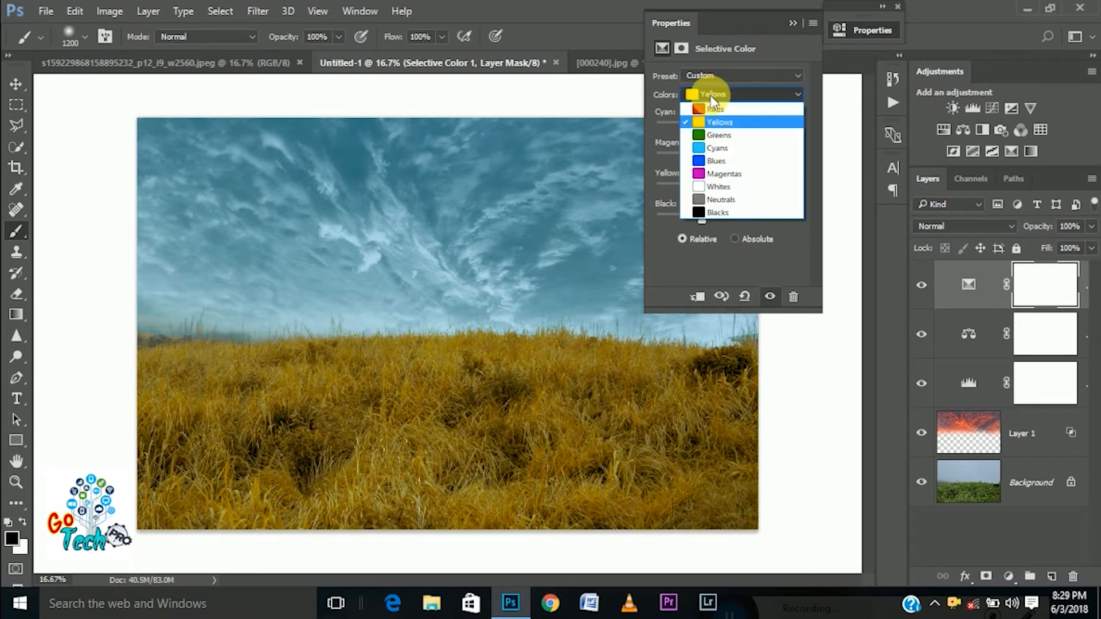
left_click(724, 148)
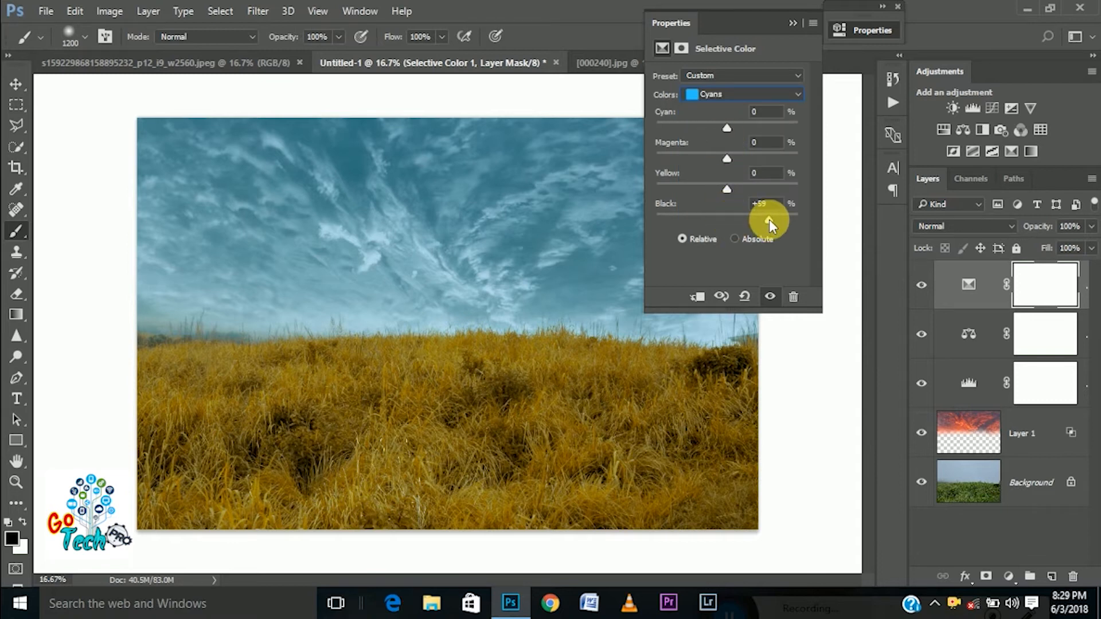
left_click_drag(800, 219, 716, 232)
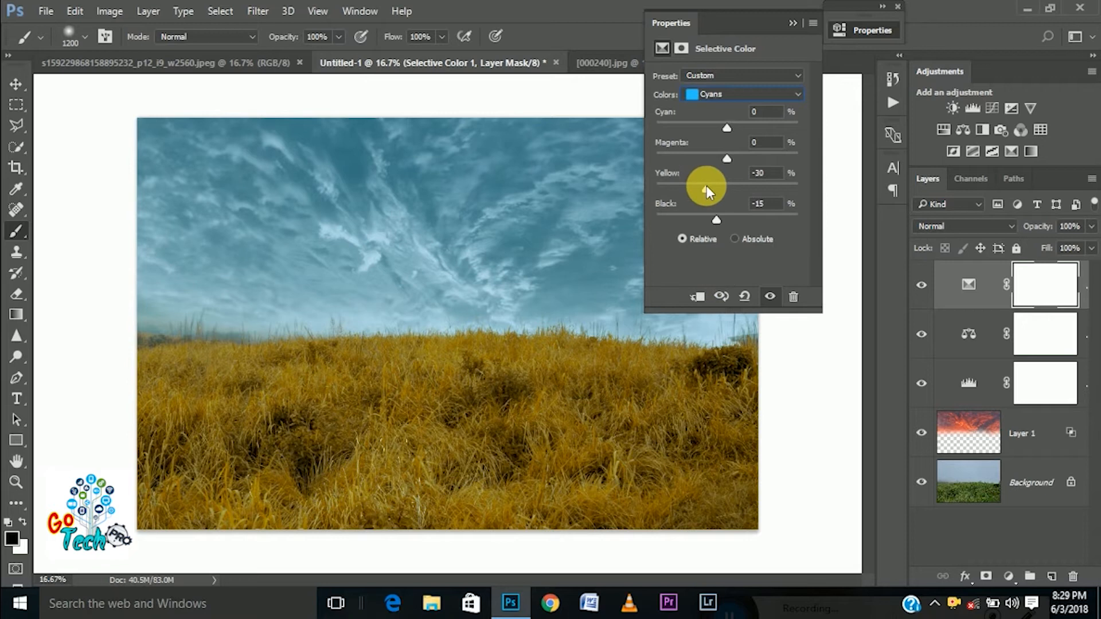
left_click_drag(786, 188, 663, 208)
left_click_drag(732, 154, 663, 155)
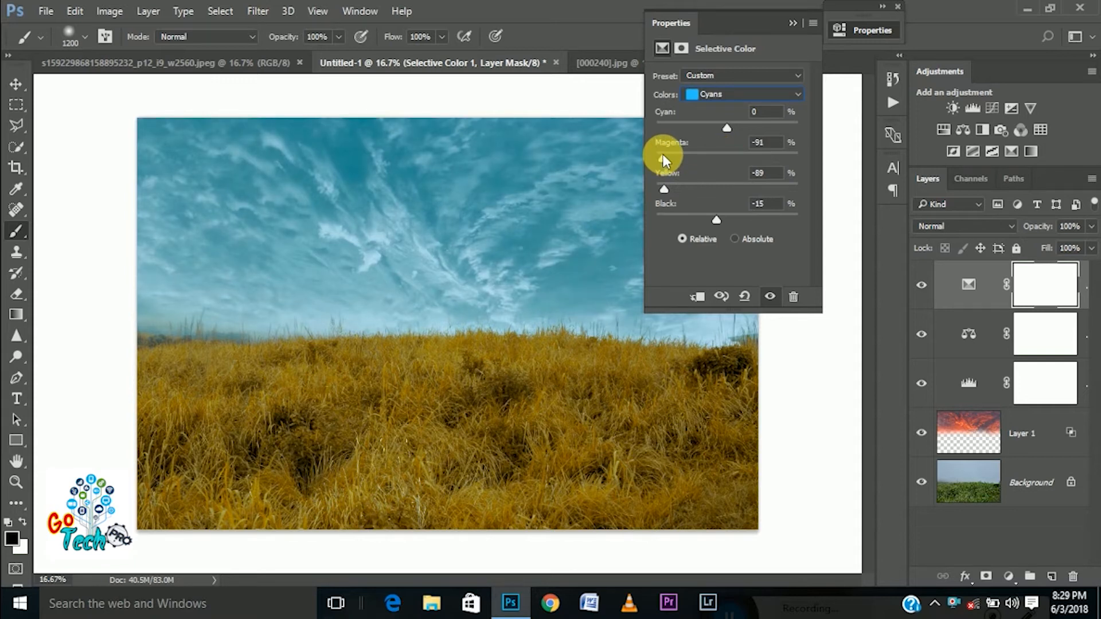
left_click_drag(660, 158, 705, 159)
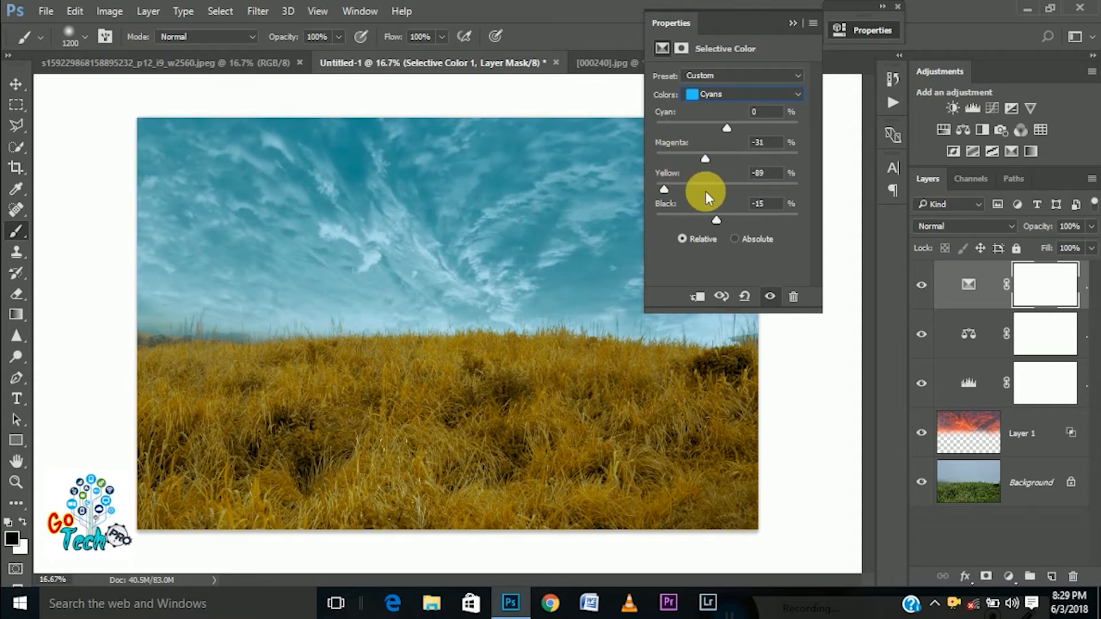
left_click_drag(676, 125, 739, 125)
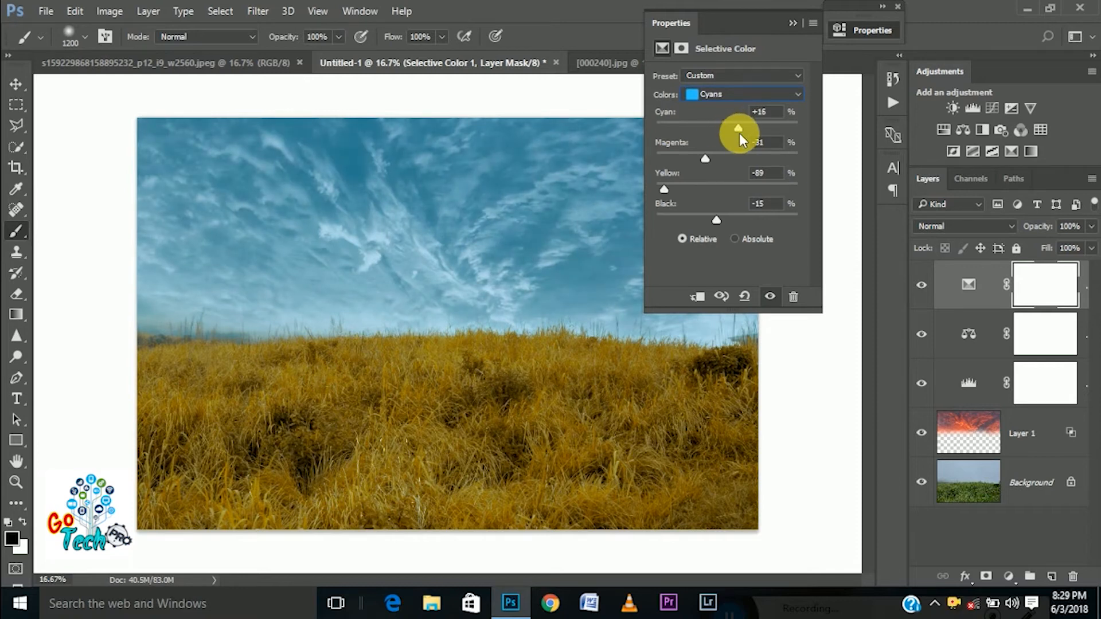
Set Magenta and Yellow to +100 % for the Selective Color Blues and adjust their Cyan amount
left_click(733, 97)
left_click(710, 158)
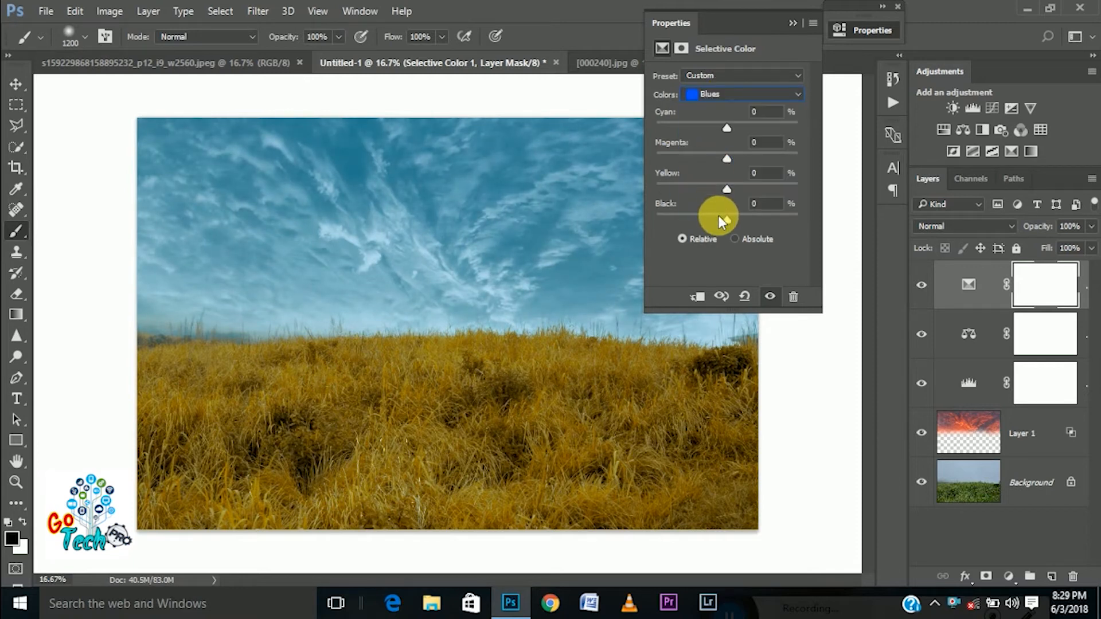
left_click_drag(728, 187, 993, 181)
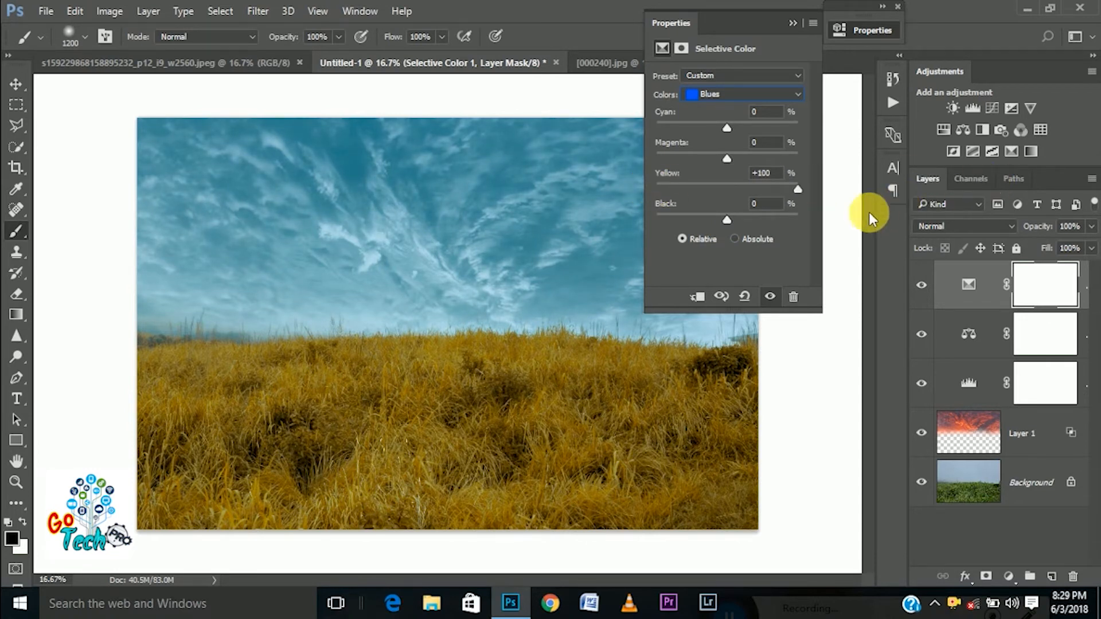
left_click_drag(727, 158, 826, 168)
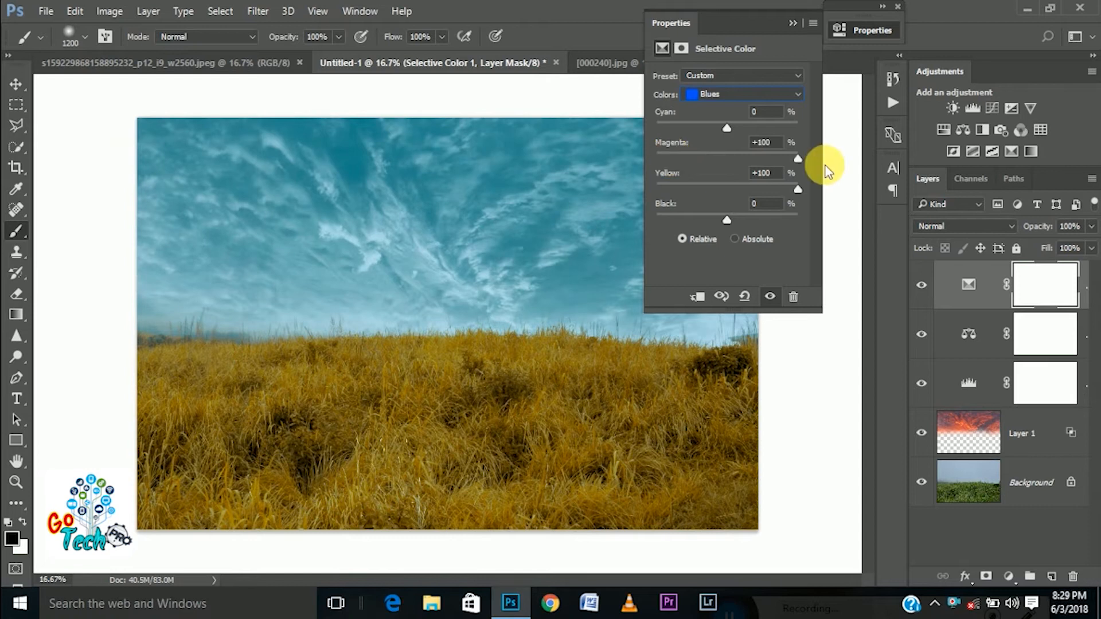
left_click_drag(726, 128, 564, 125)
left_click_drag(759, 150, 818, 153)
Set the Selective Color Whites to Black -50 % and Yellow at its minimum to brighten the clouds
left_click(738, 92)
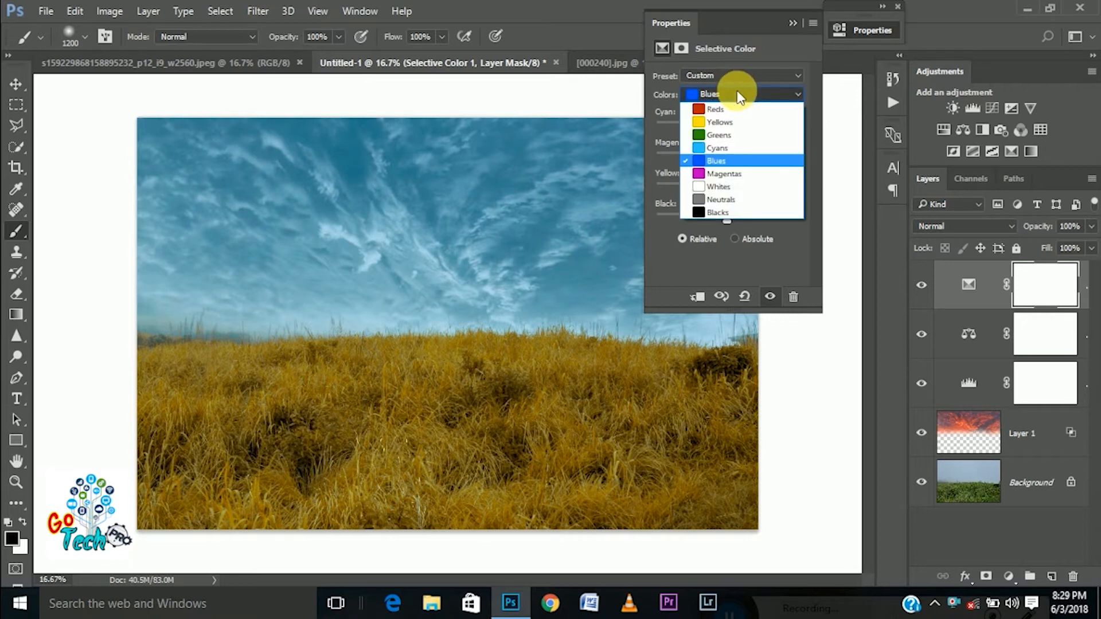
left_click(729, 186)
left_click_drag(719, 216, 691, 238)
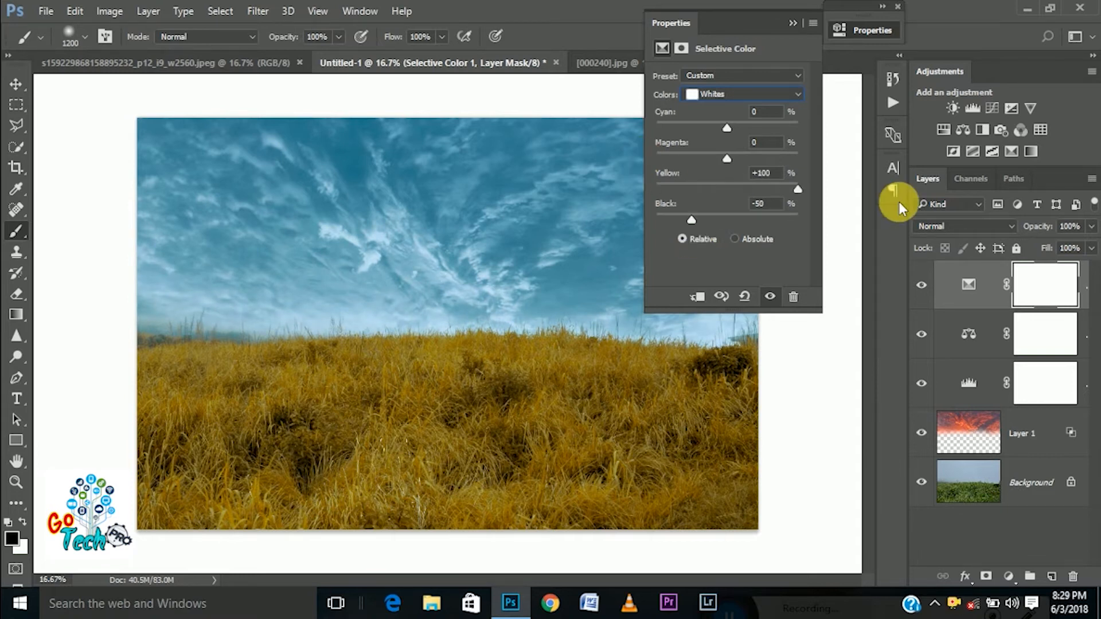
Try Black at -7 % for the Selective Color Neutrals and reset it to 0
left_click(692, 93)
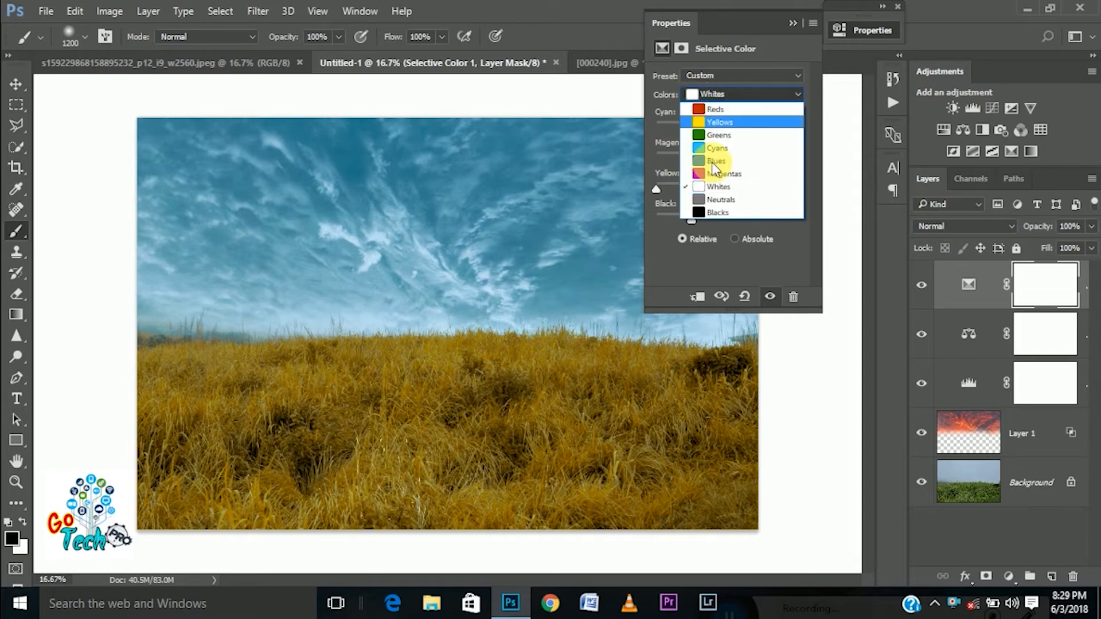
left_click(712, 201)
left_click_drag(727, 219, 722, 243)
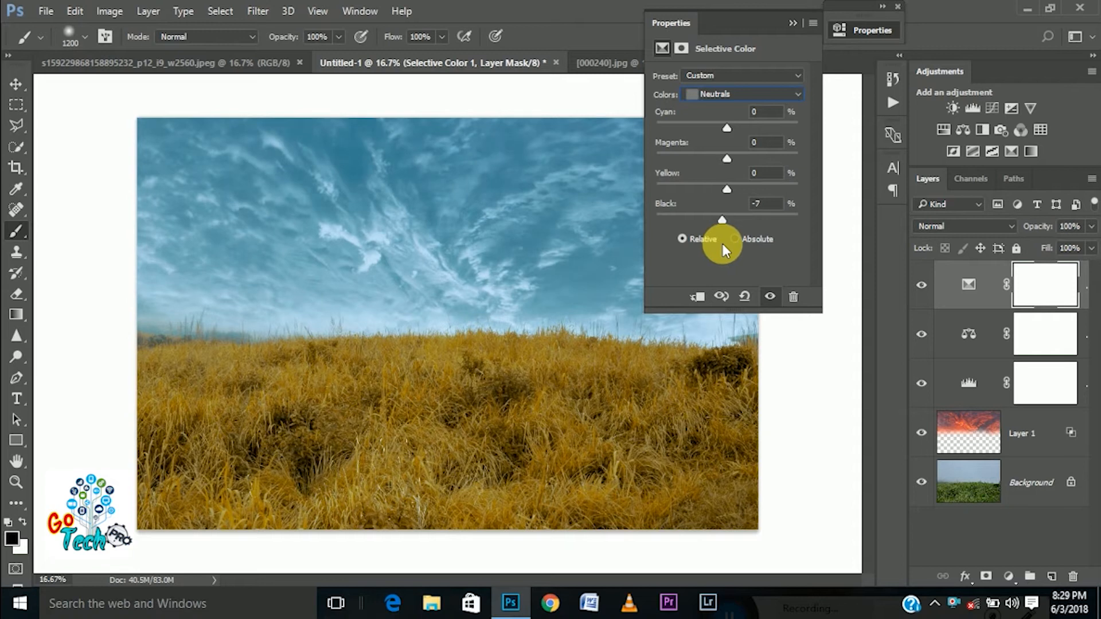
type("0")
left_click(793, 23)
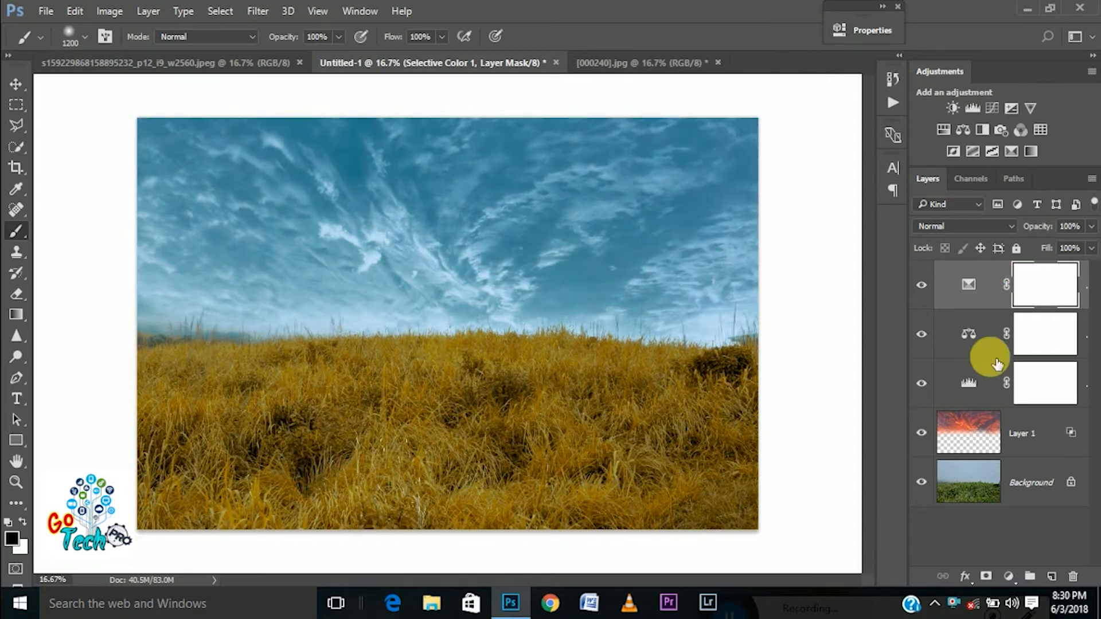
Add a Solid Color fill layer in light sky blue with hue 195°, saturation 41 % and brightness 100 %
left_click(1008, 577)
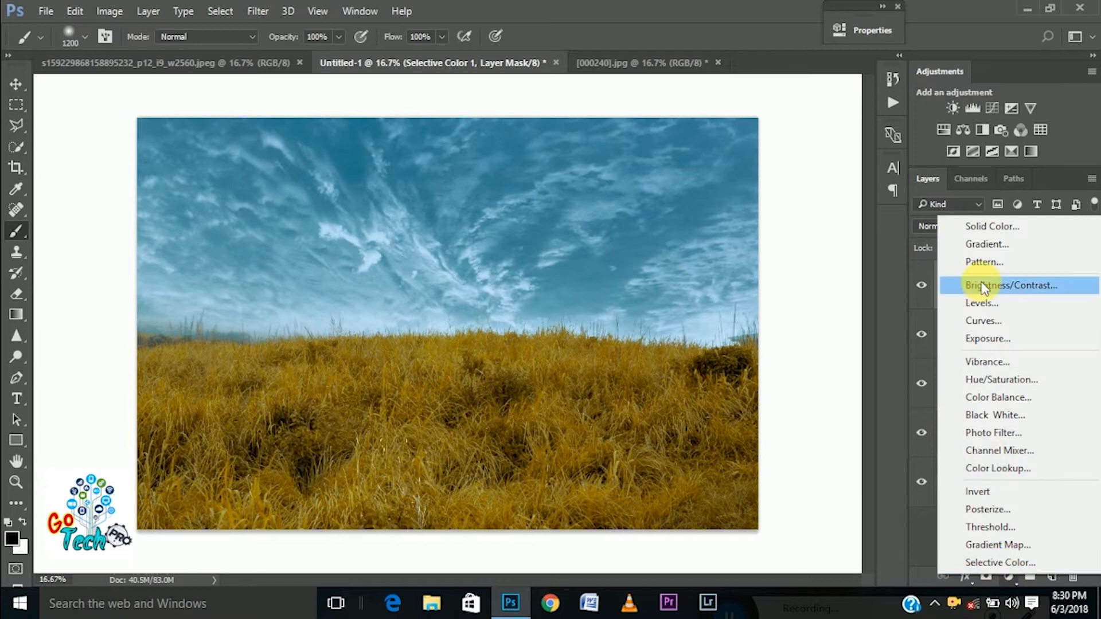
left_click(982, 228)
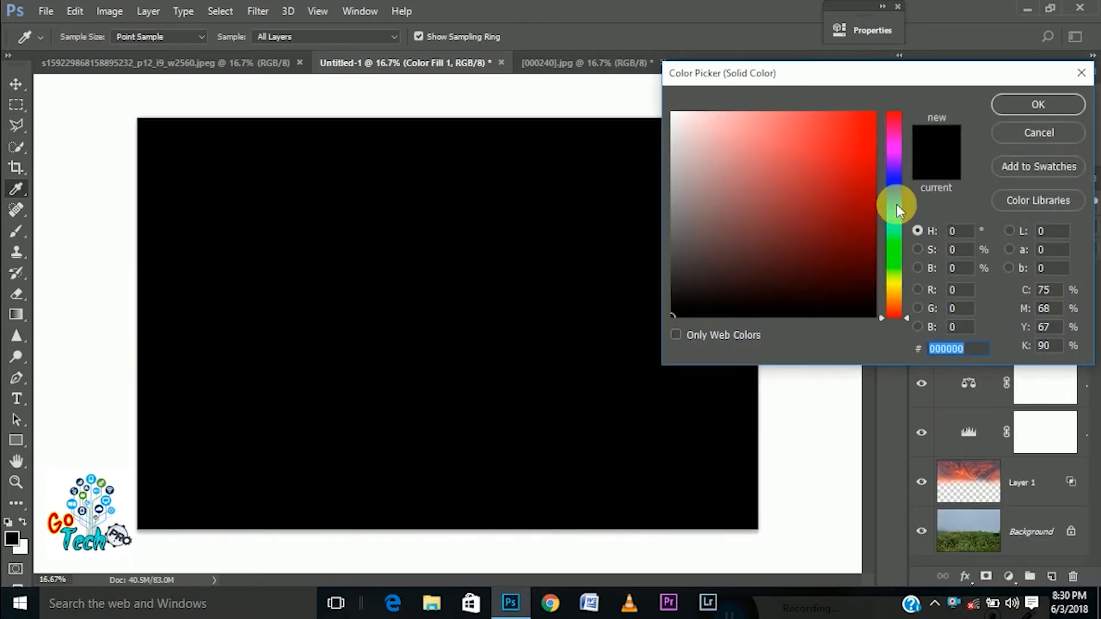
left_click(895, 206)
left_click(778, 115)
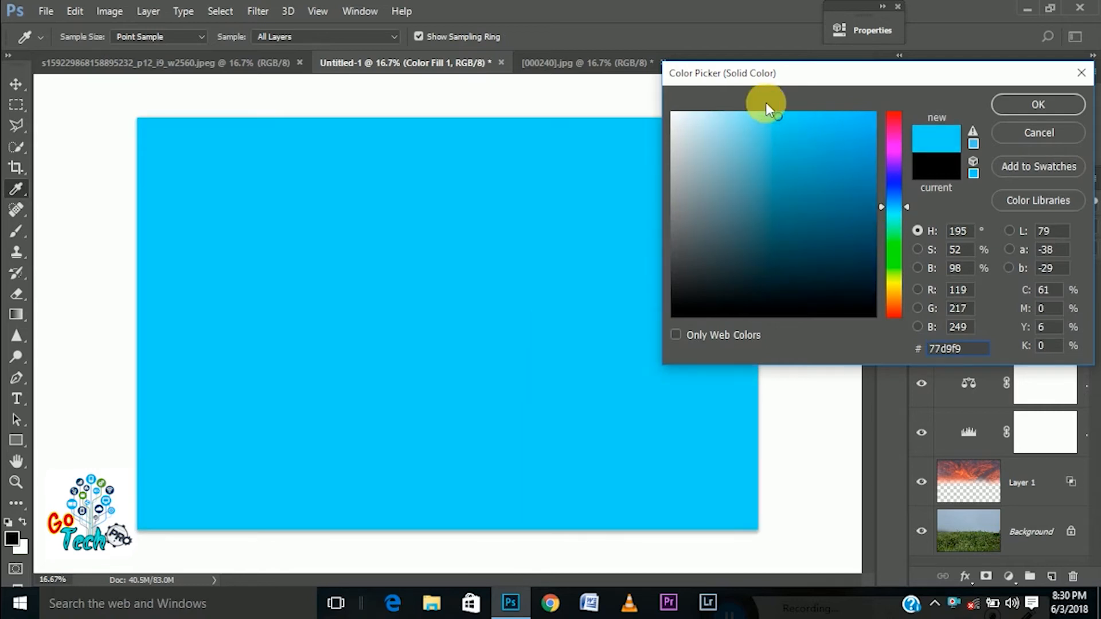
left_click(738, 119)
left_click(741, 117)
left_click_drag(770, 134, 764, 107)
left_click(749, 115)
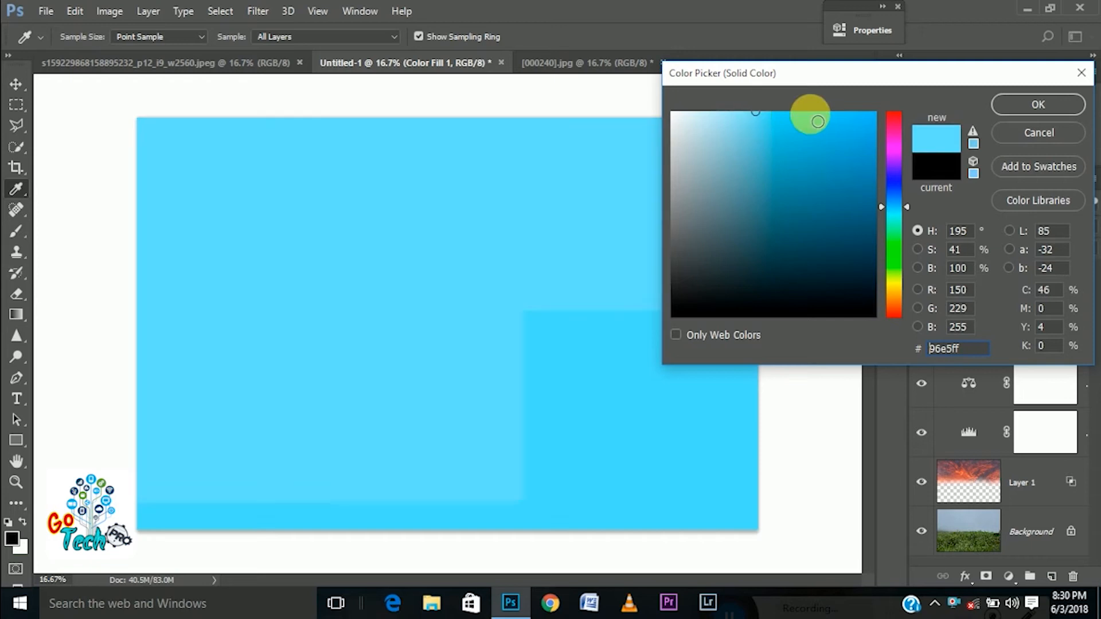
left_click(1013, 106)
Set the blue fill layer's blend mode to Screen and keep its opacity at 100 %
left_click(951, 227)
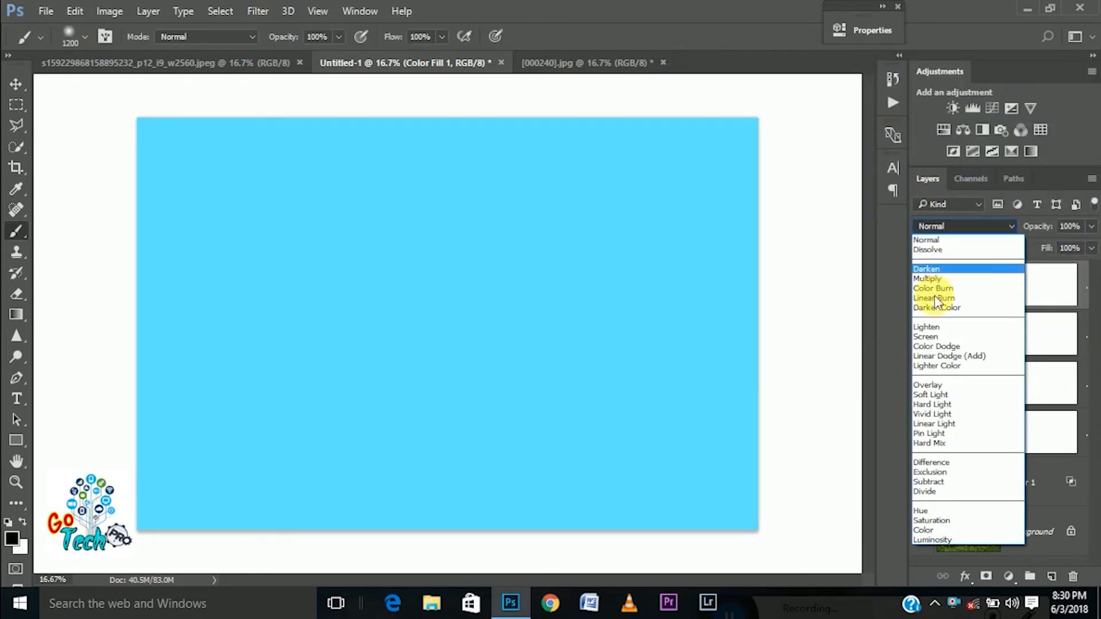
left_click(927, 336)
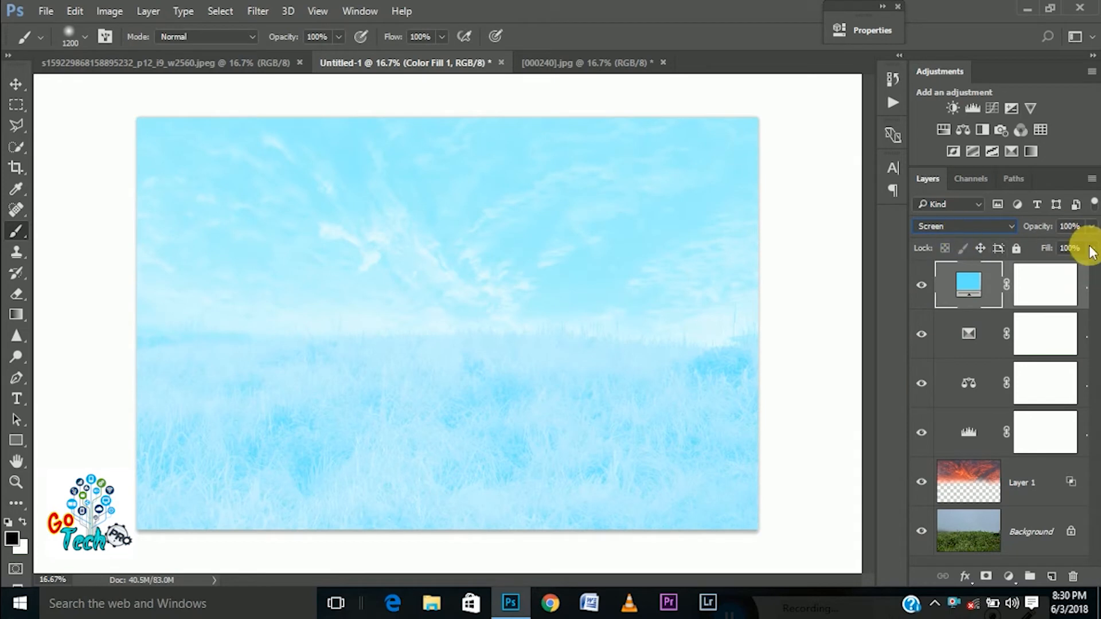
left_click(1091, 228)
mouse_move(1091, 241)
left_mouse_down()
mouse_move(1042, 246)
mouse_move(1091, 248)
left_mouse_up()
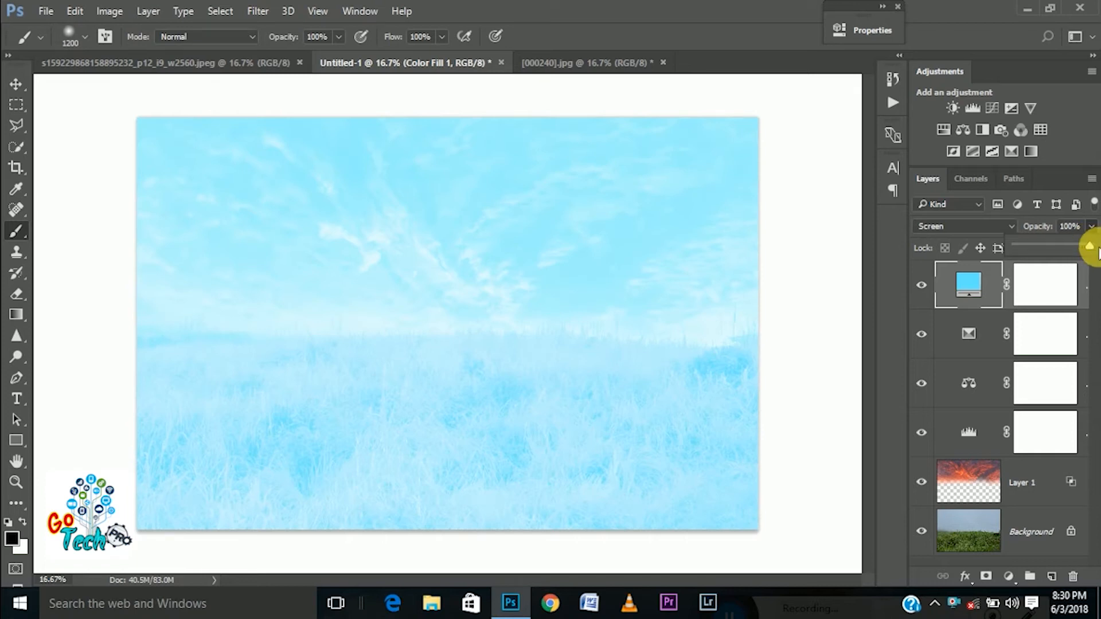
Invert the blue fill layer's mask to black to hide the fill
left_click(1061, 283)
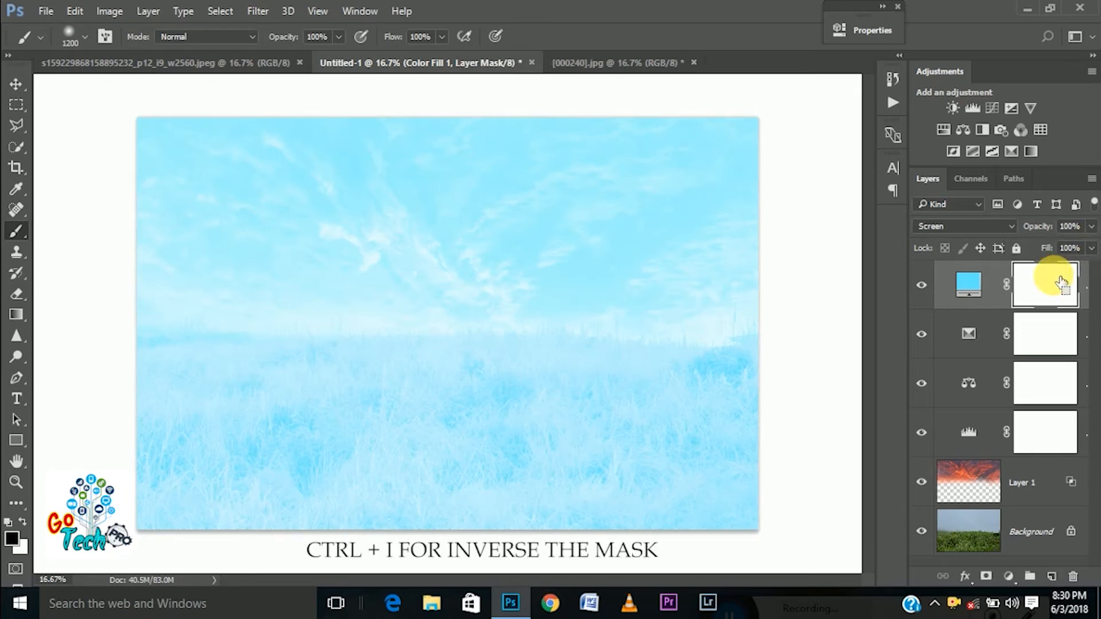
key("ctrl+i")
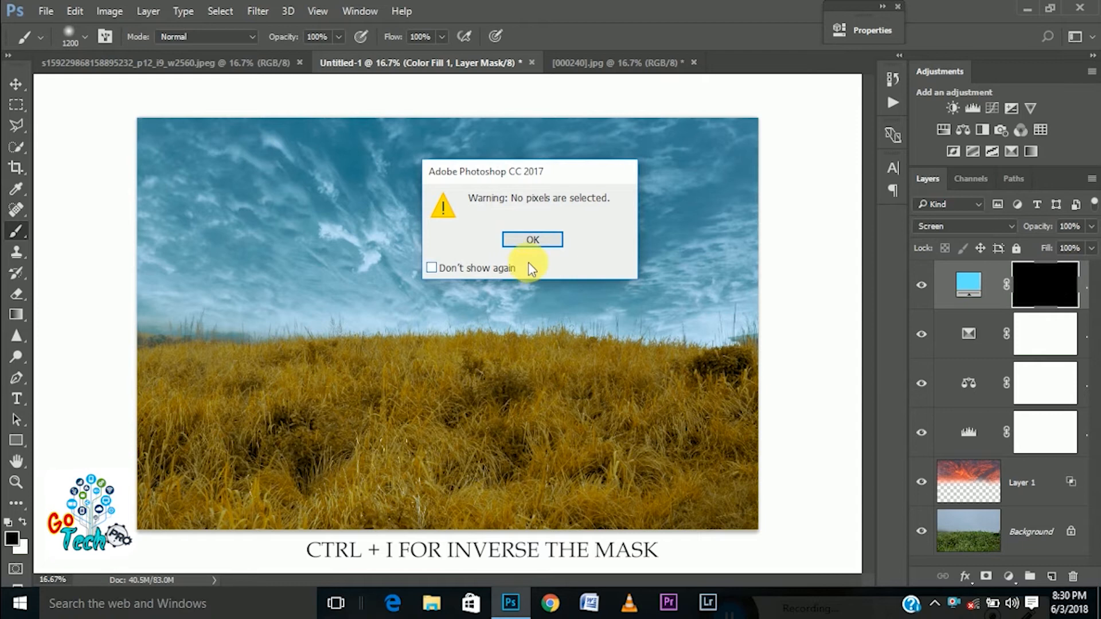
left_click(532, 241)
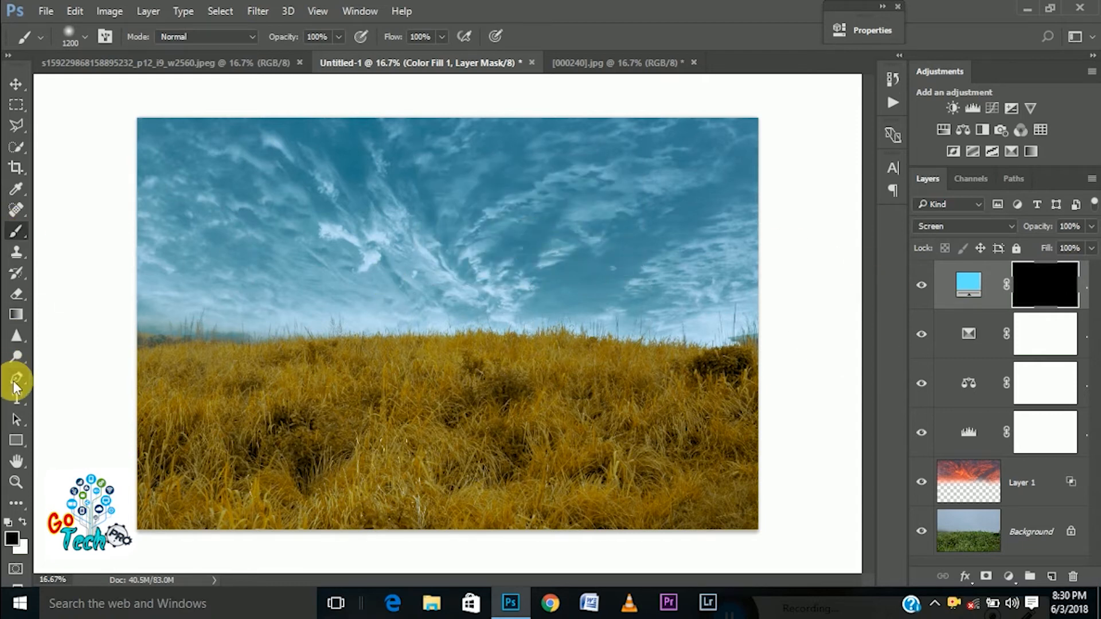
Paint white across the sky on the fill layer's mask with a 1200 px soft brush at 100 % opacity and flow
left_click(21, 522)
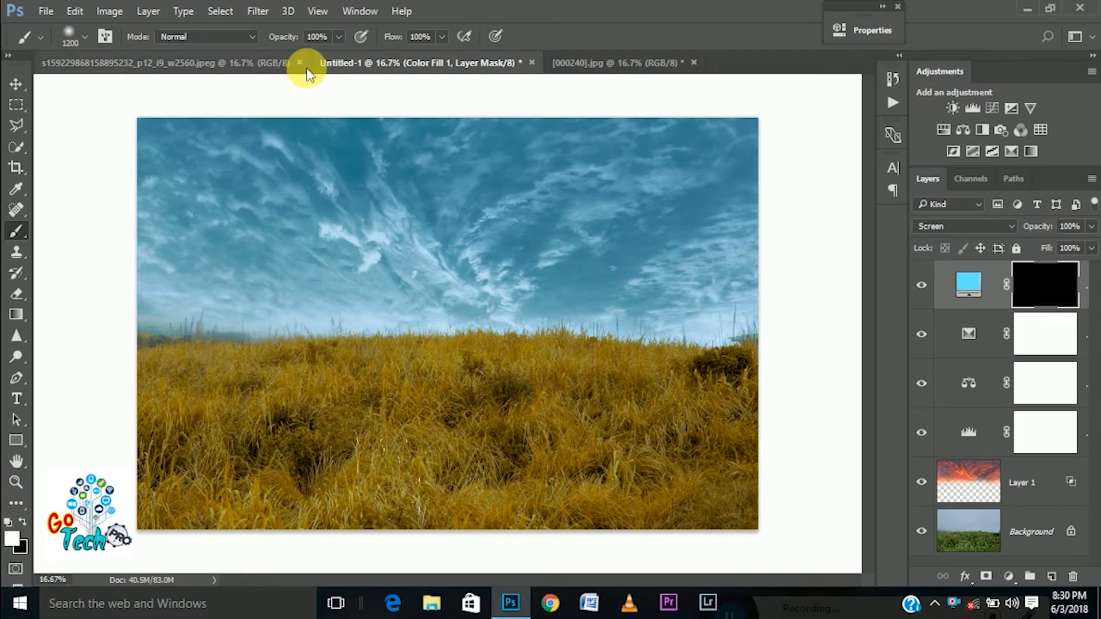
left_click(337, 37)
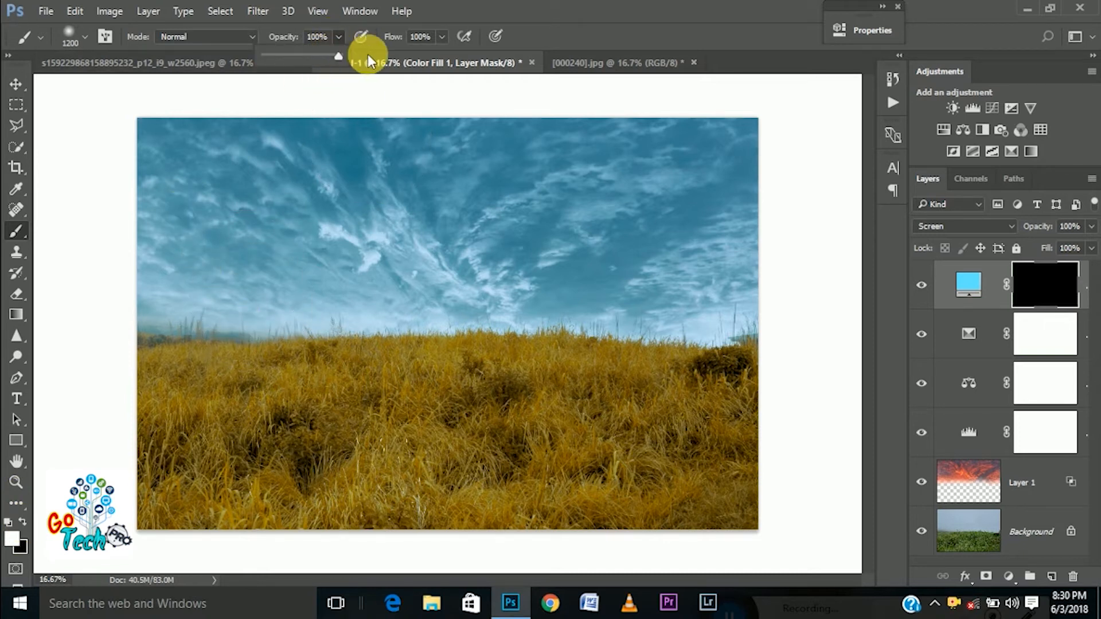
left_click(444, 37)
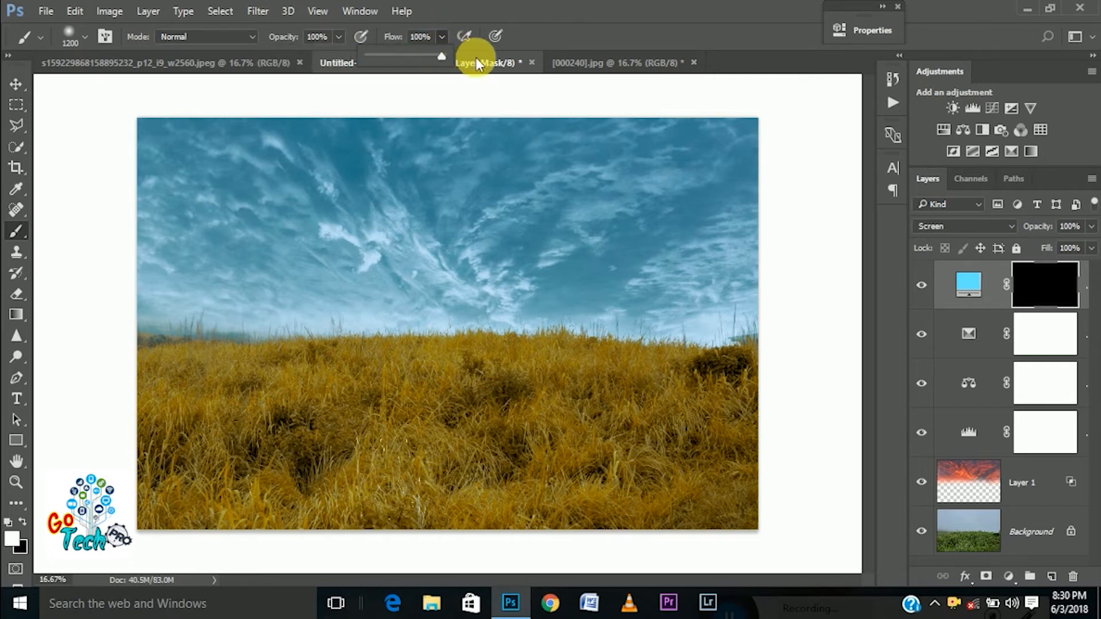
left_click(212, 237)
mouse_move(352, 251)
left_mouse_down()
mouse_move(763, 235)
mouse_move(848, 217)
mouse_move(674, 217)
mouse_move(775, 200)
mouse_move(405, 155)
mouse_move(189, 169)
mouse_move(198, 229)
mouse_move(186, 331)
mouse_move(831, 344)
left_mouse_up()
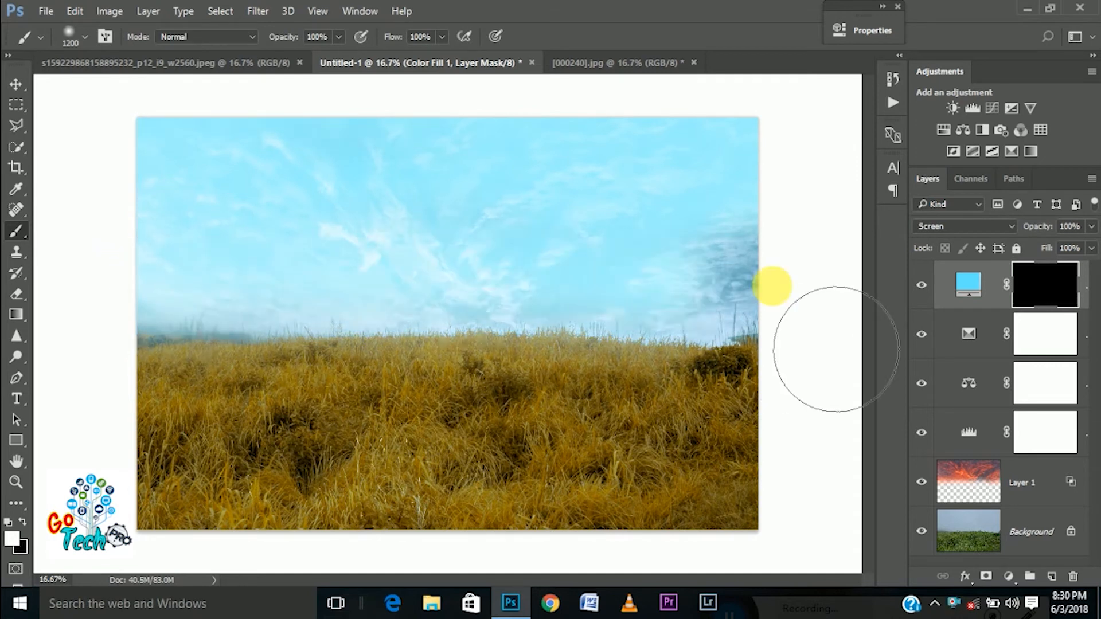
Set the blue fill layer to Overlay at 41 % opacity and switch the foreground color to black
left_click(986, 222)
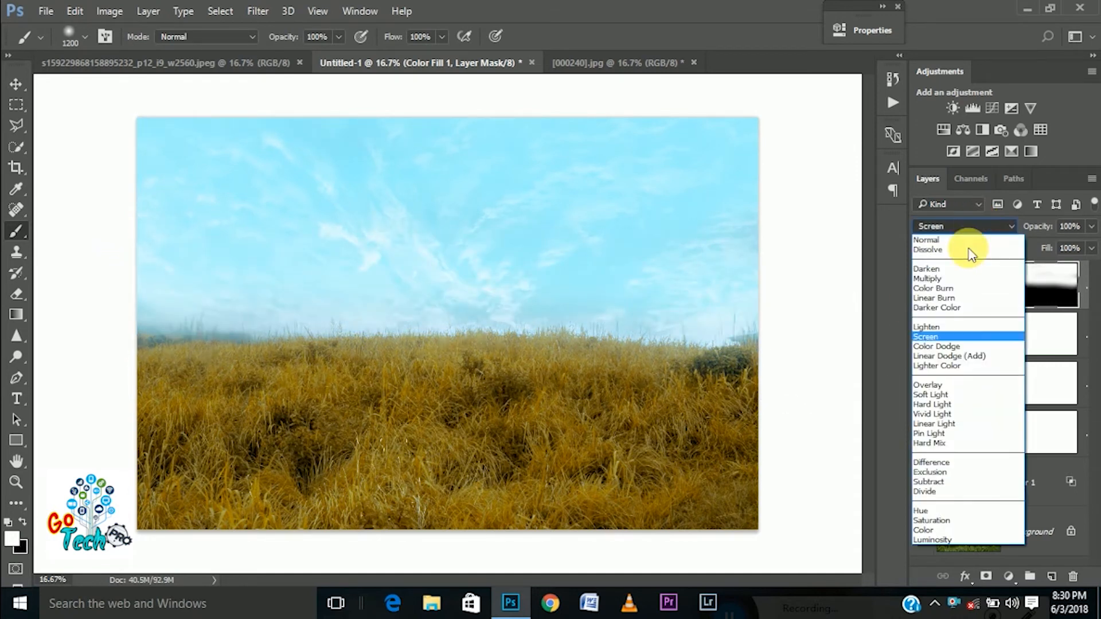
left_click(924, 391)
left_click(1091, 229)
left_click_drag(1024, 246, 1049, 262)
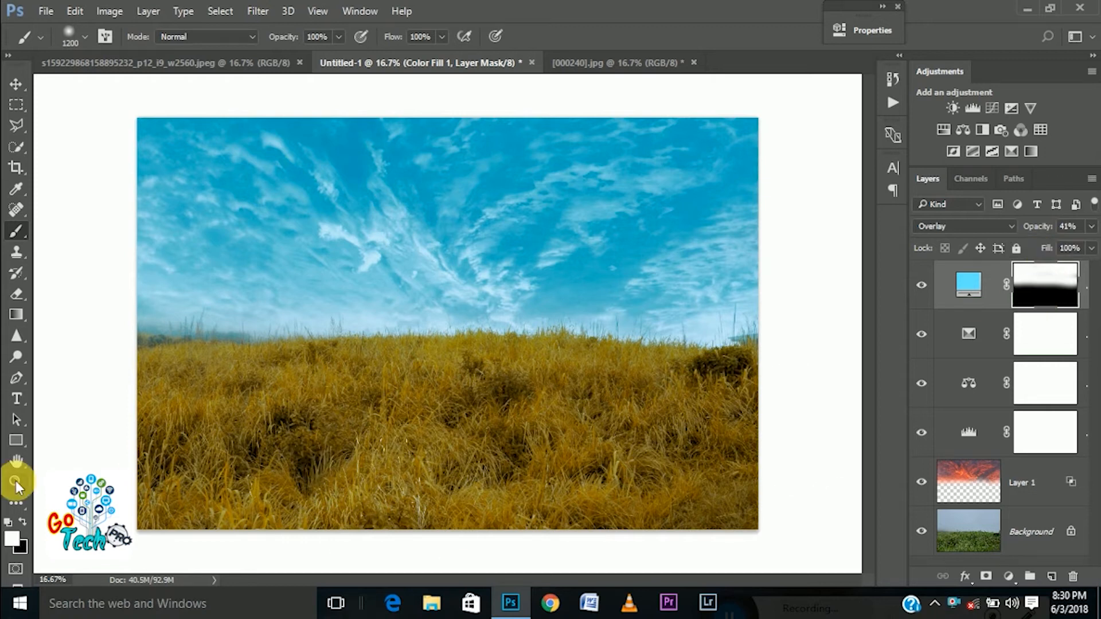
left_click(22, 522)
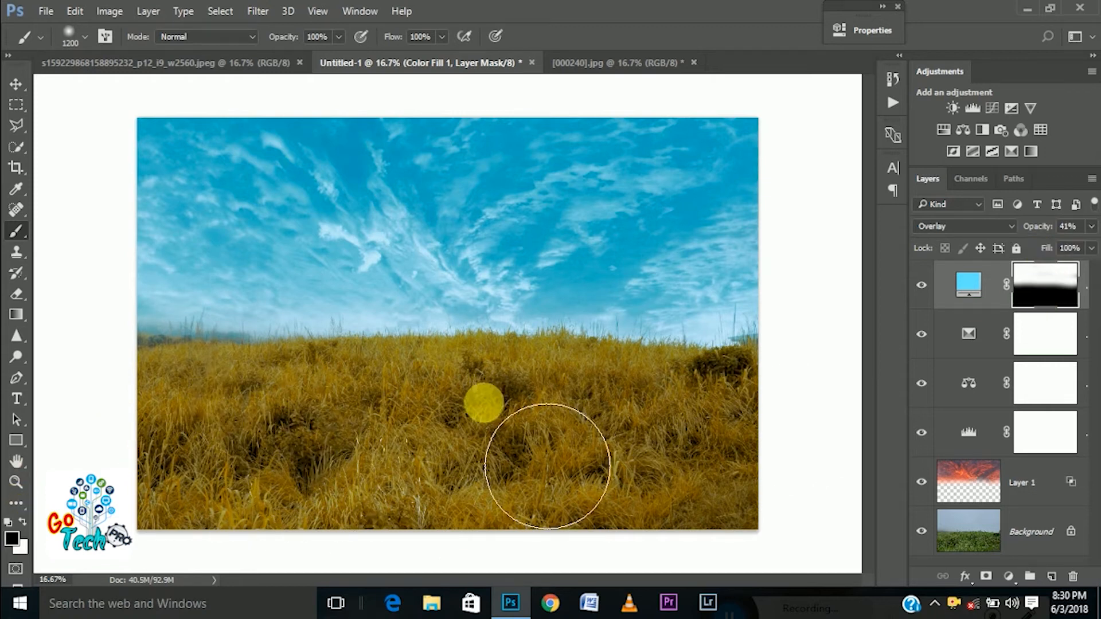
Recolor the fill layer to a deeper blue with hue slightly above 206°, saturation about 46 % and brightness about 96 %
double_click(977, 290)
mouse_move(769, 123)
left_mouse_down()
mouse_move(755, 118)
mouse_move(794, 144)
mouse_move(782, 135)
mouse_move(825, 202)
mouse_move(693, 155)
mouse_move(713, 163)
mouse_move(688, 120)
mouse_move(750, 199)
mouse_move(863, 232)
mouse_move(829, 160)
mouse_move(774, 110)
mouse_move(781, 118)
mouse_move(759, 118)
left_mouse_up()
left_click_drag(880, 209, 906, 201)
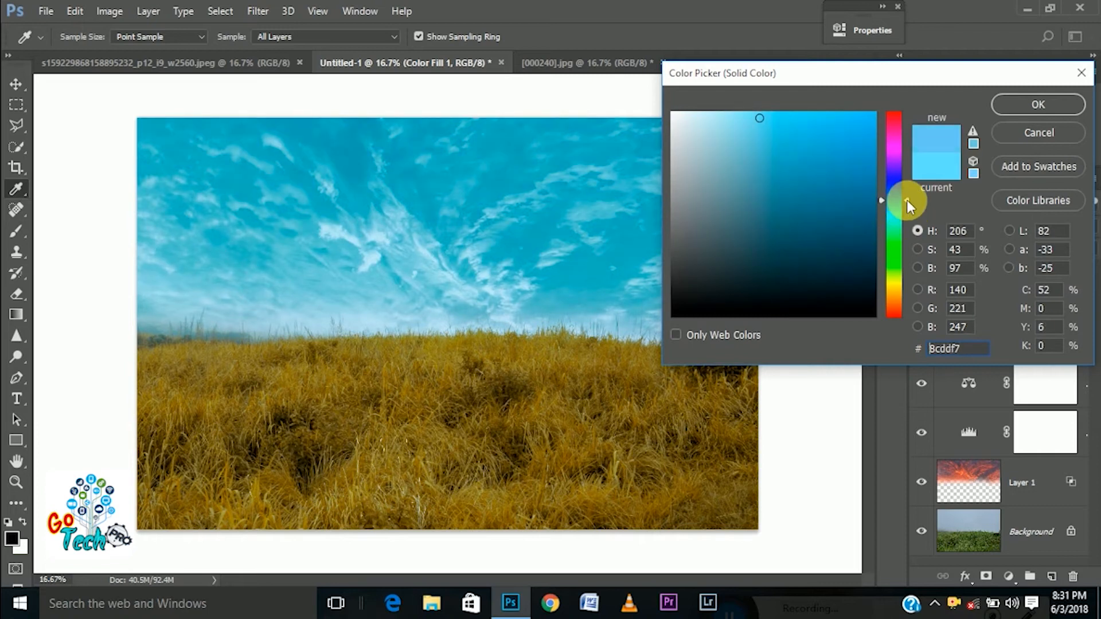
left_click_drag(759, 117, 765, 121)
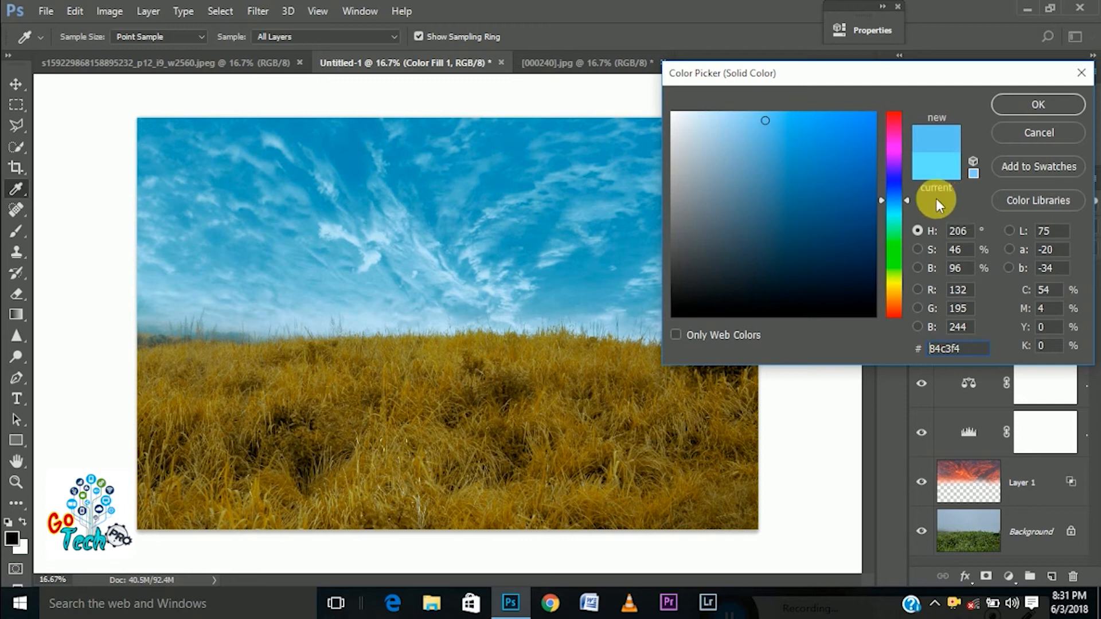
left_click_drag(908, 198, 908, 195)
left_click(1044, 103)
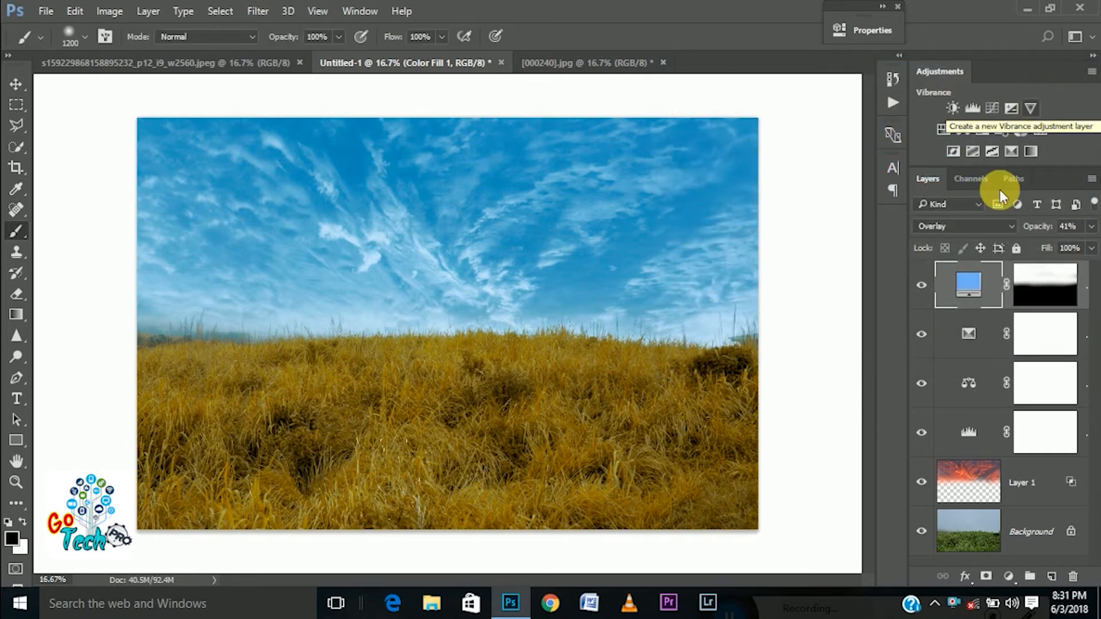
Add a Vibrance adjustment layer above the blue fill with Vibrance +50 and Saturation -5
left_click(1008, 575)
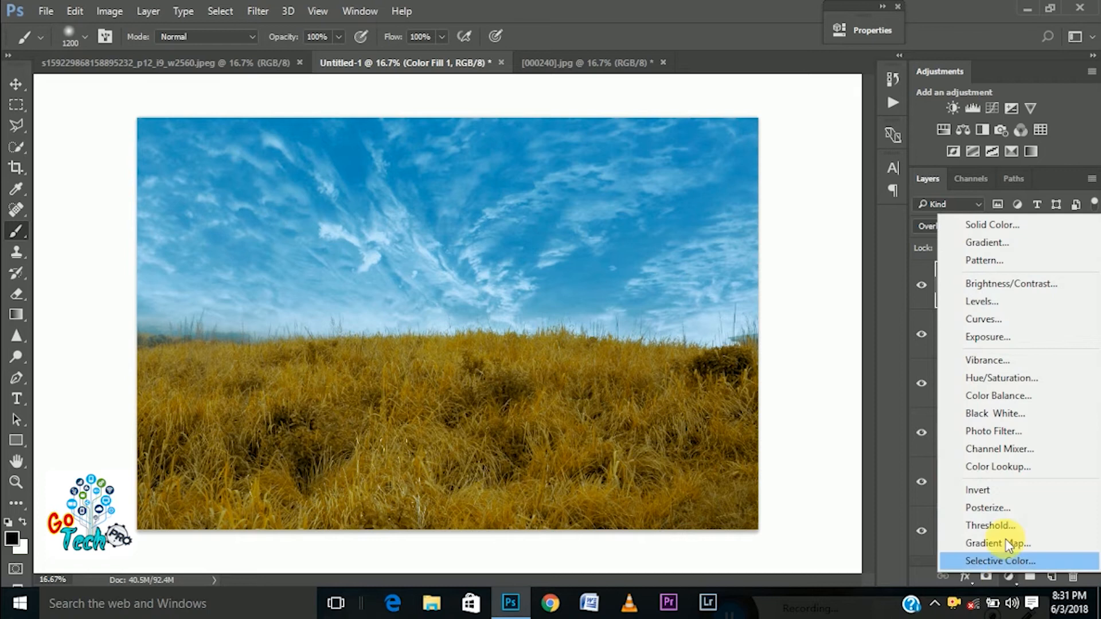
left_click(1025, 365)
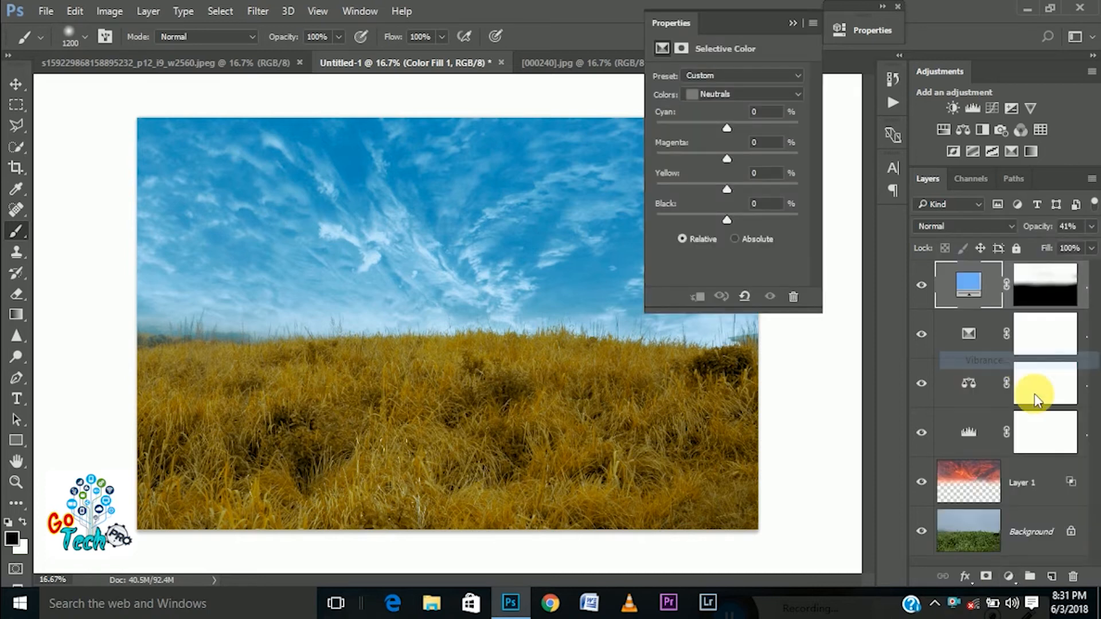
left_click_drag(729, 90, 724, 123)
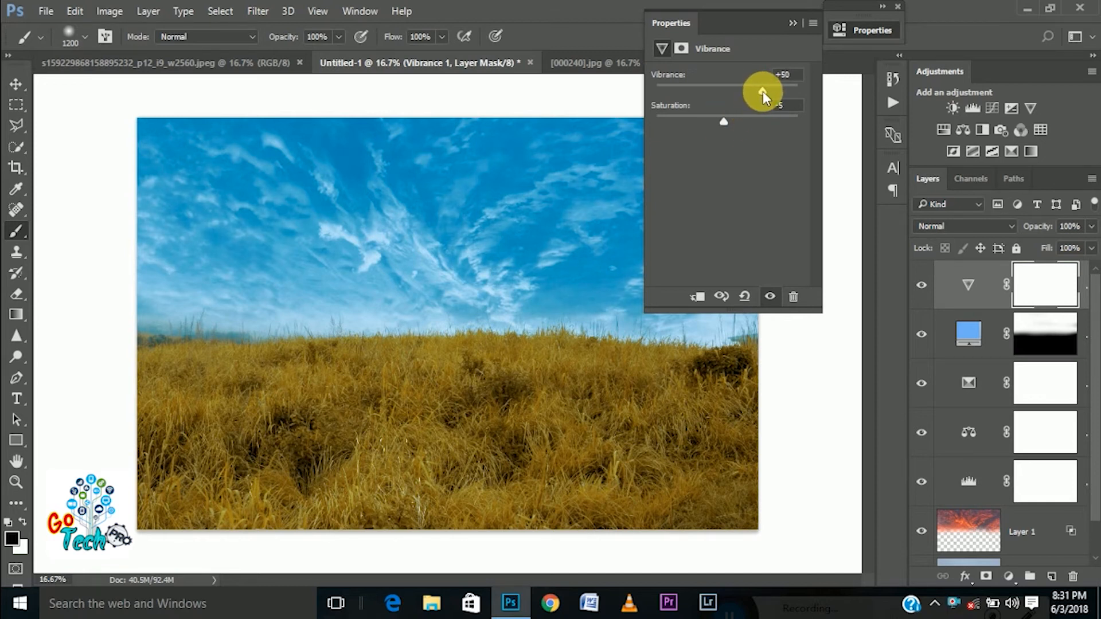
left_click(791, 23)
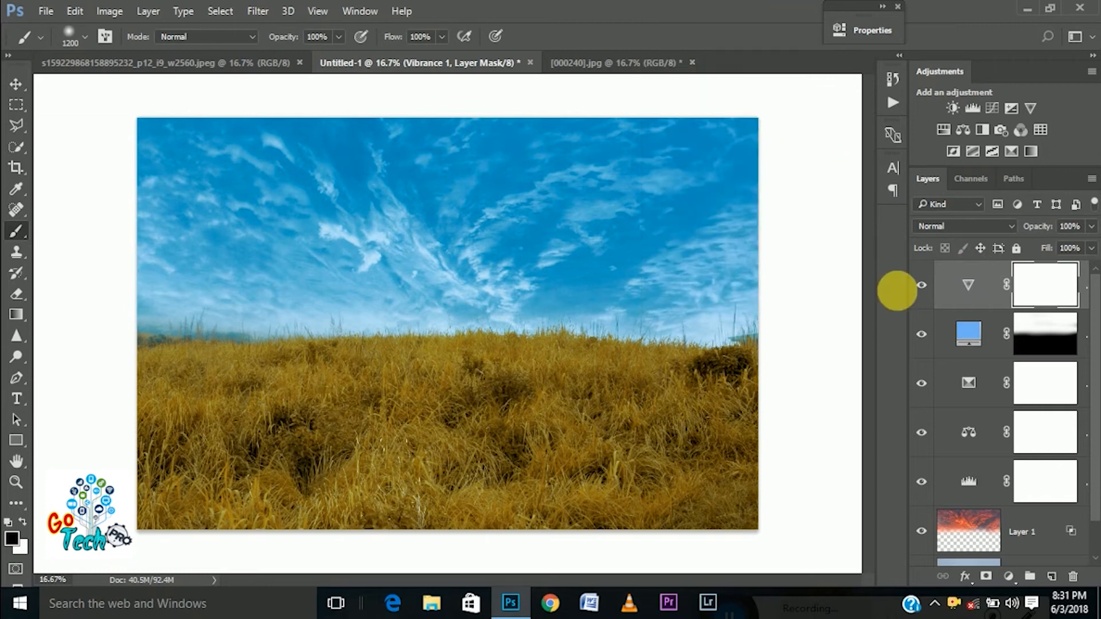
Compare the image with the Vibrance layer hidden and shown, and check its opacity, leaving it at 100 %
left_click(923, 293)
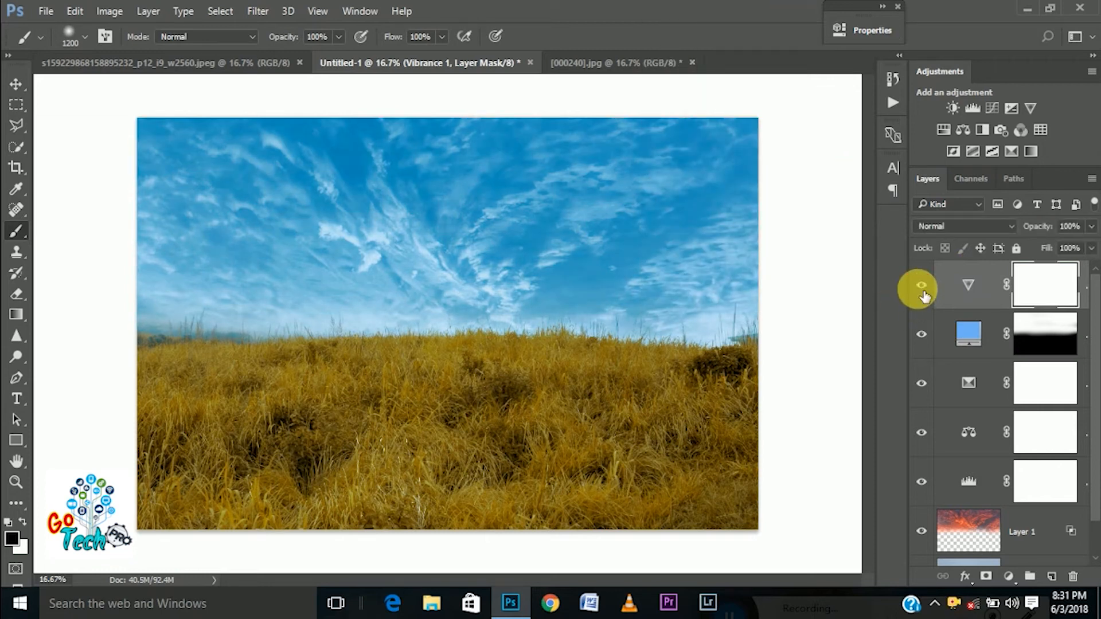
left_click(922, 285)
left_click(1091, 226)
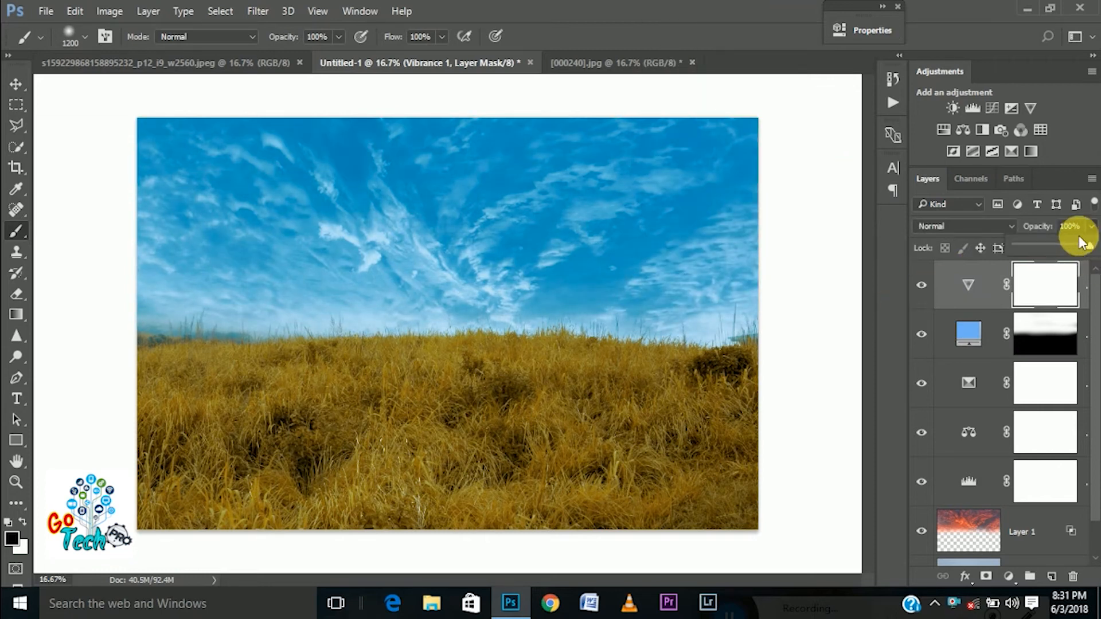
left_click_drag(1089, 250, 1095, 281)
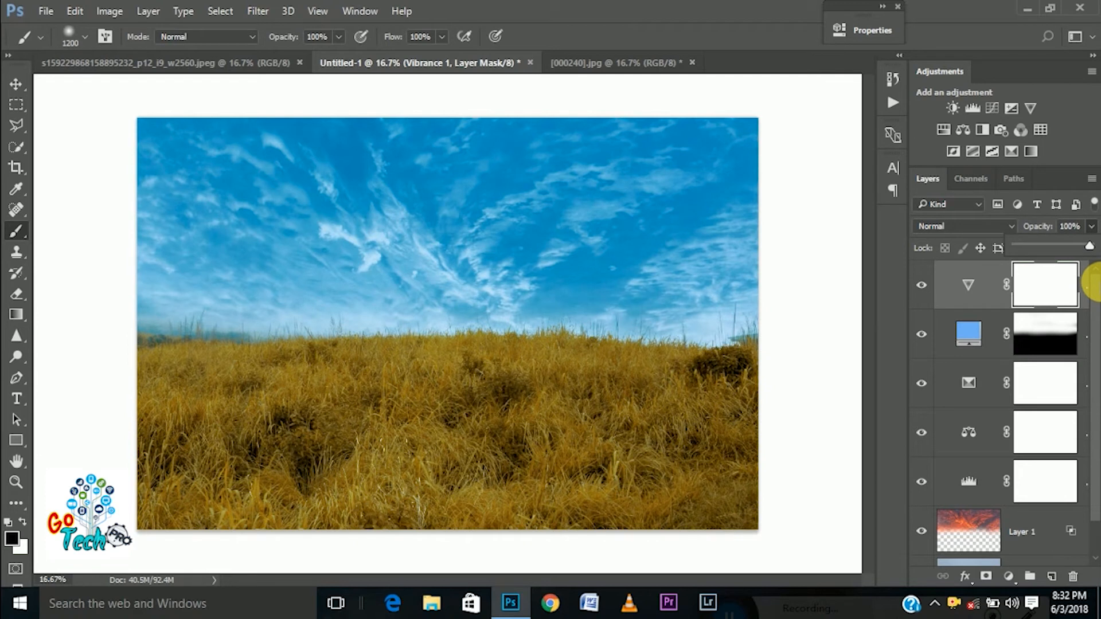
Add a Curves adjustment layer and raise the RGB curve's midpoint to input 127, output 144
left_click(1008, 576)
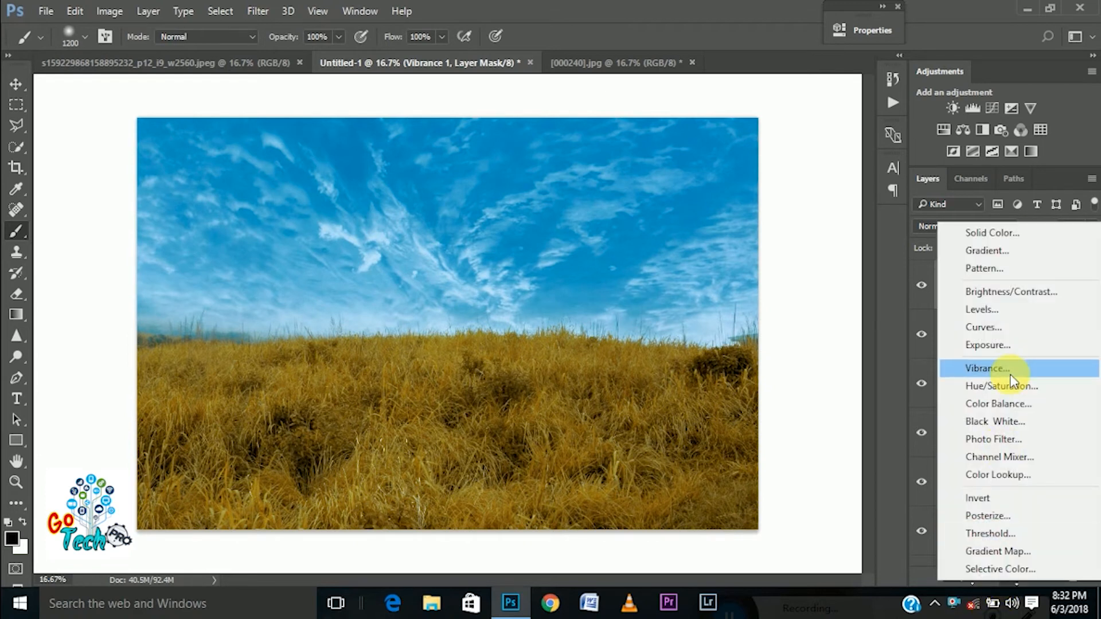
left_click(1003, 323)
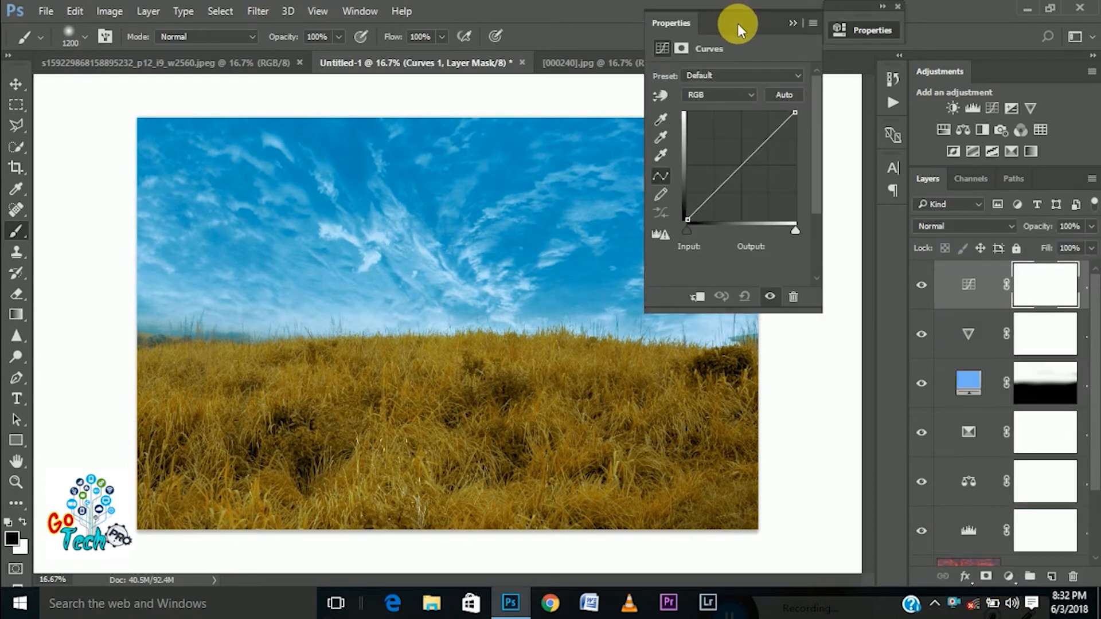
left_click_drag(737, 23, 853, 22)
left_click_drag(855, 162, 856, 159)
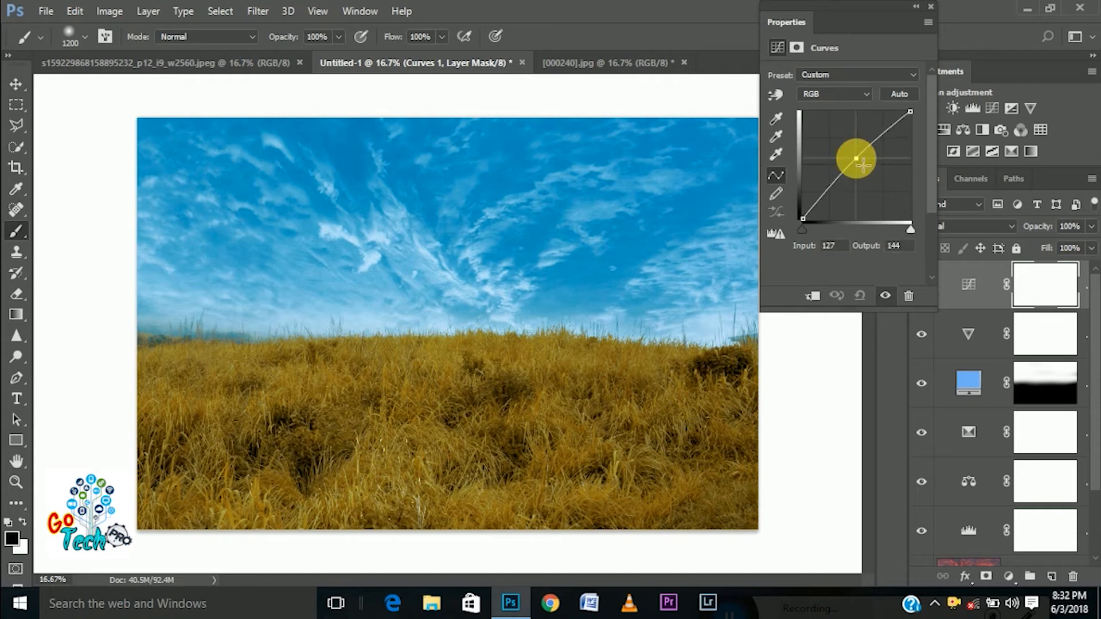
Shape the RGB curve with points at input/output 62/60, 129/146 and 205/203, and lower the white point's output to 238
left_click_drag(823, 192, 866, 167)
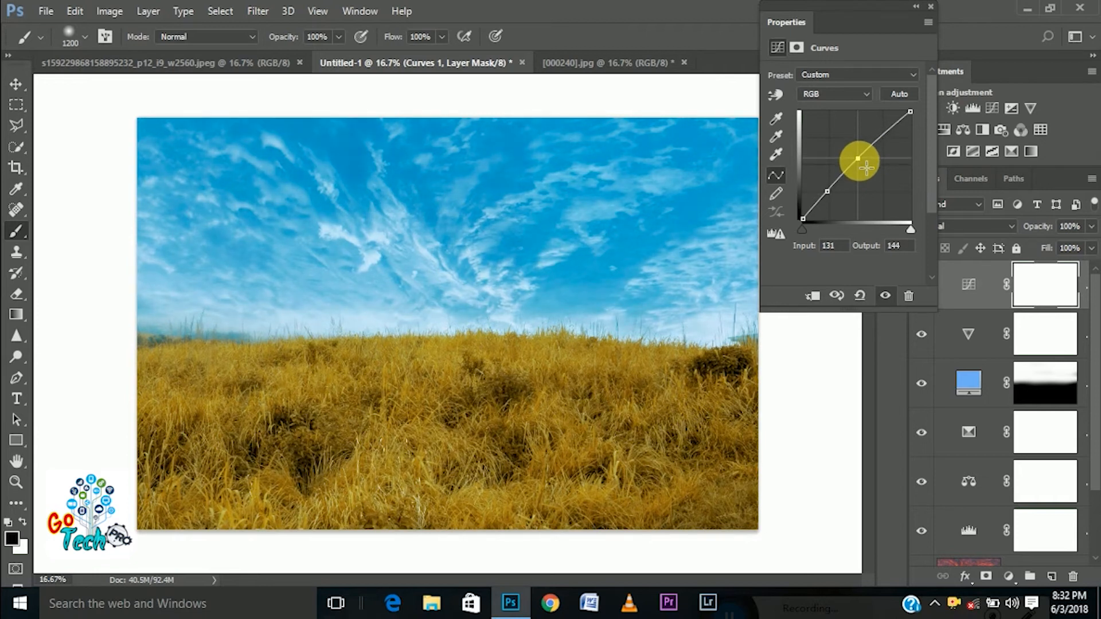
left_click(889, 134)
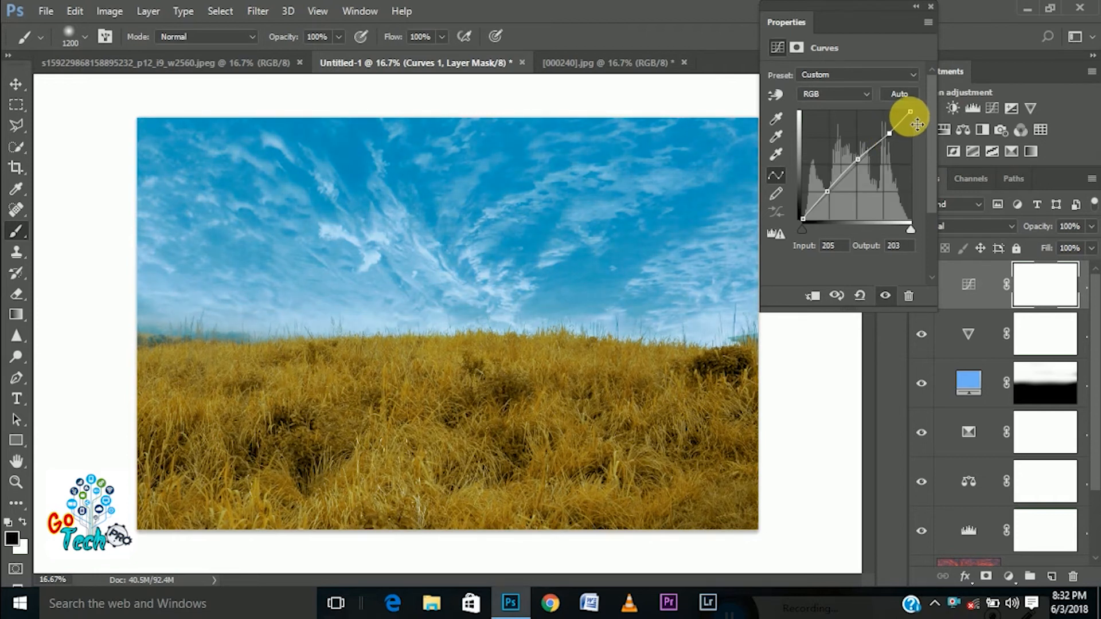
left_click_drag(917, 125, 922, 134)
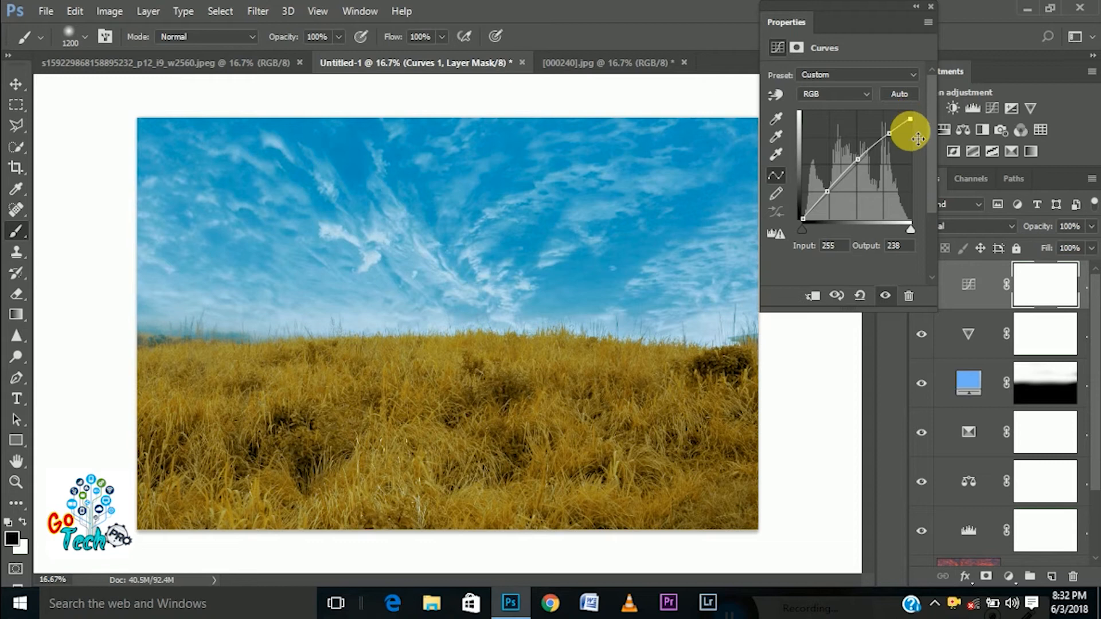
left_click_drag(865, 161, 865, 162)
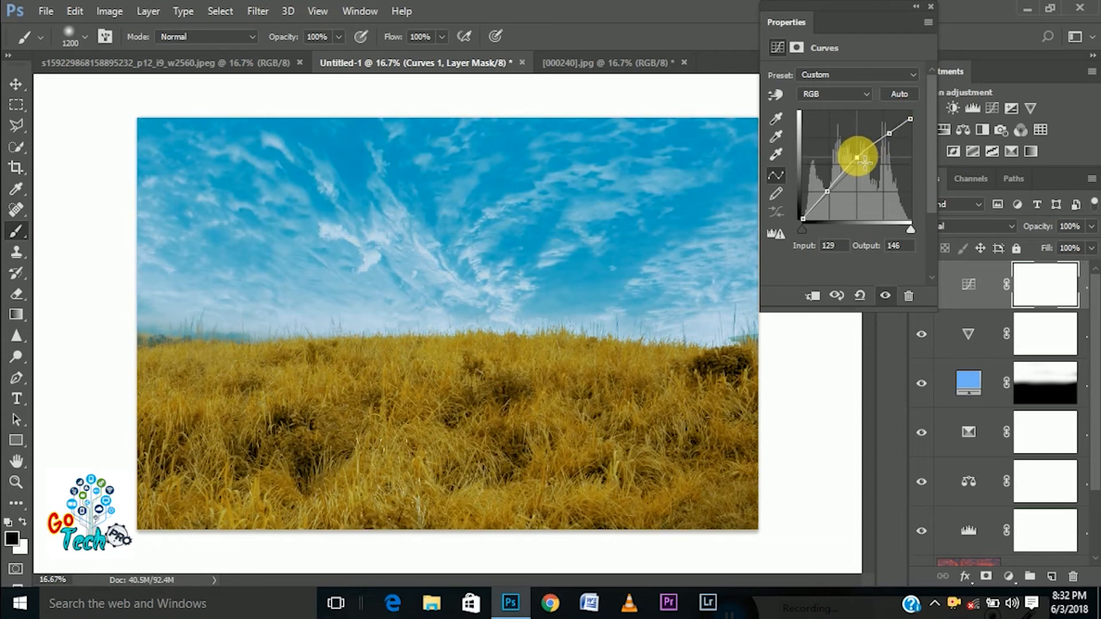
left_click_drag(835, 198, 835, 200)
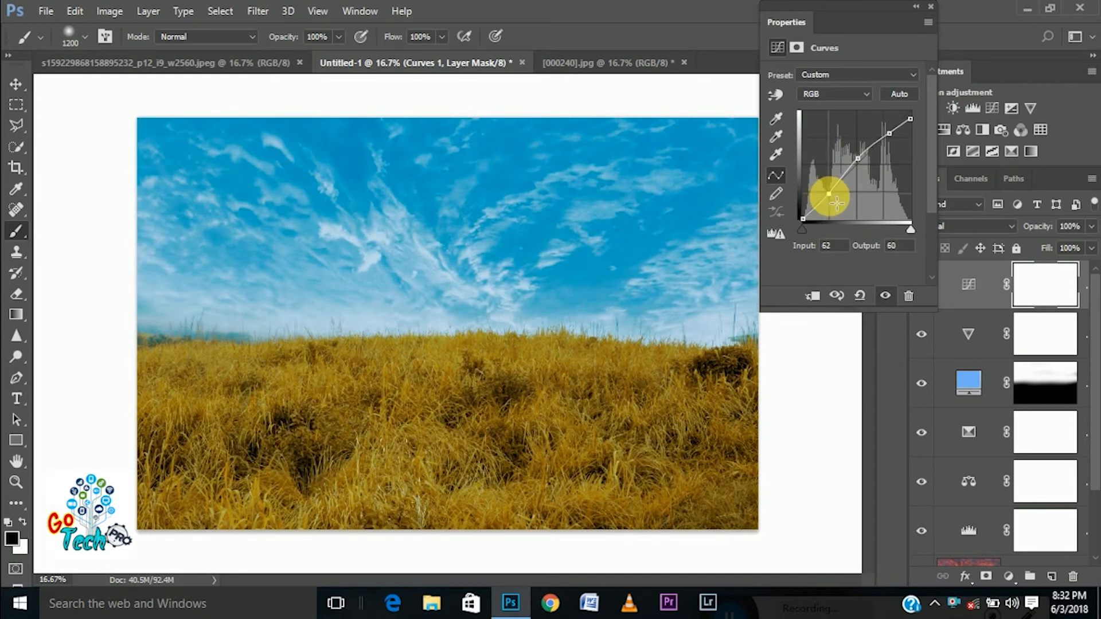
Move the RGB curve's midpoint to input 131, output 138, and set the white point's output to 255
mouse_move(857, 158)
left_mouse_down()
mouse_move(866, 154)
mouse_move(866, 168)
left_mouse_up()
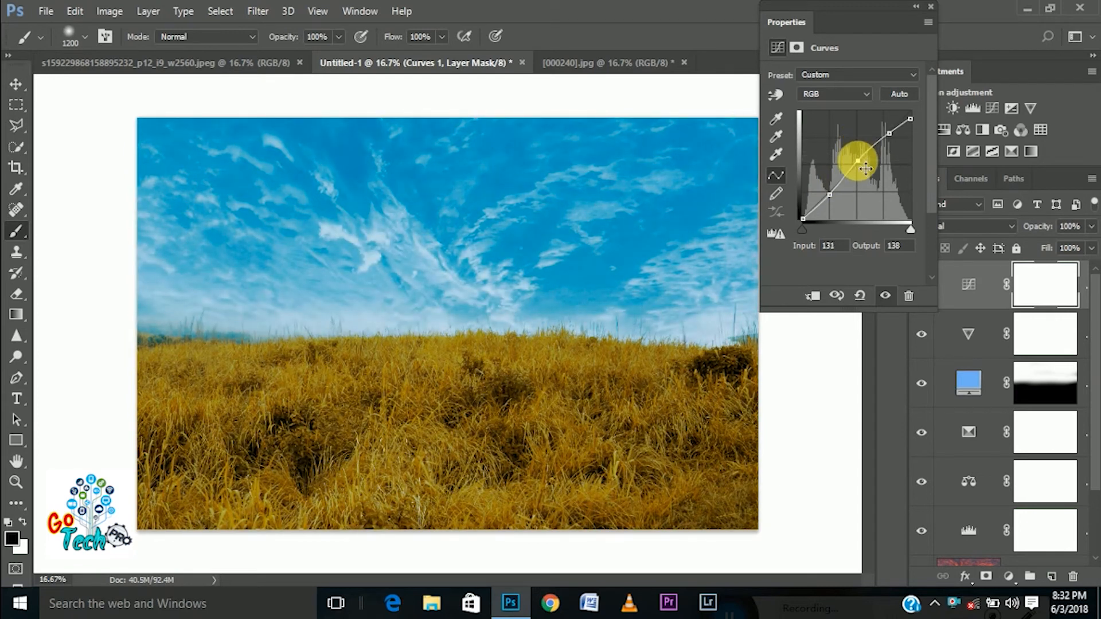
left_click_drag(910, 119, 954, 12)
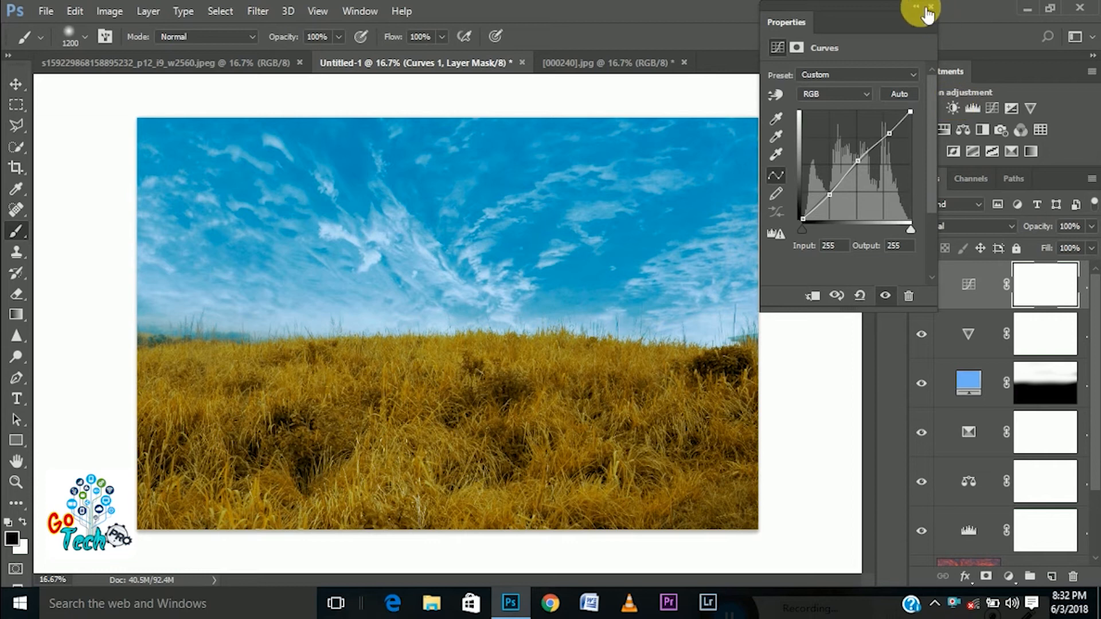
left_click(924, 9)
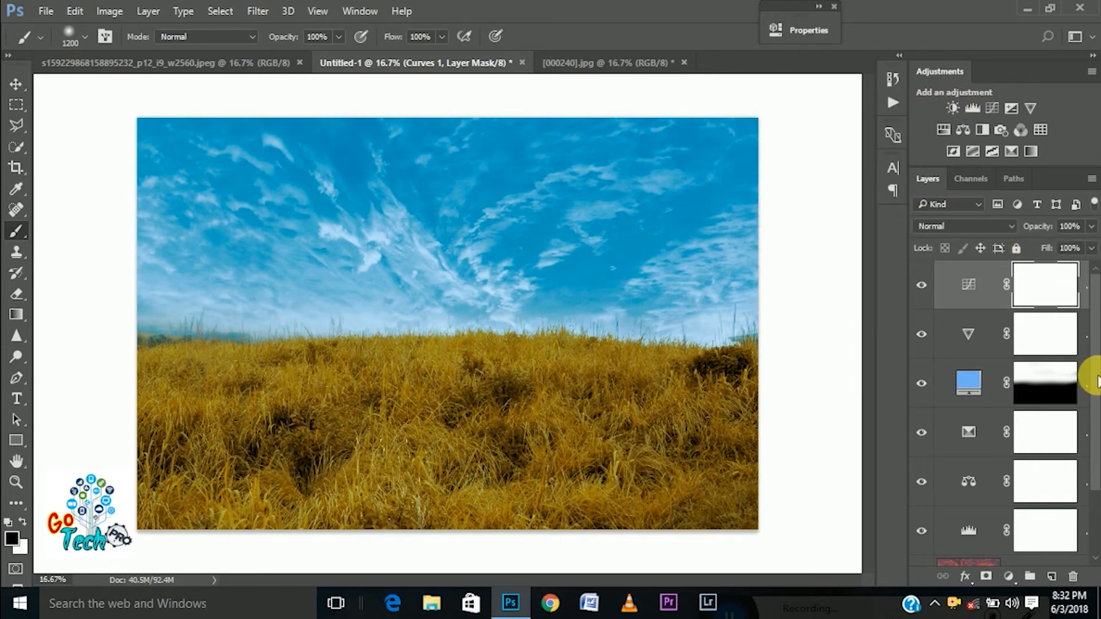
Put all layers from the Curves adjustment down to Layer 1 into a group above the Background
scroll(1090, 453, "down", 2)
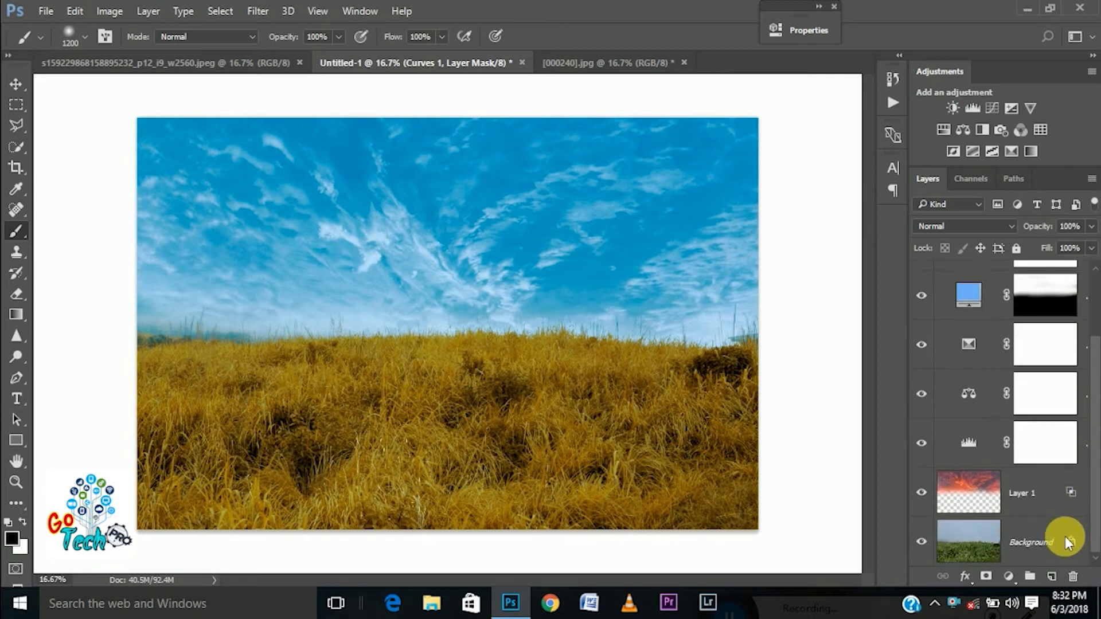
left_click(1032, 498, "shift")
left_click(1030, 576)
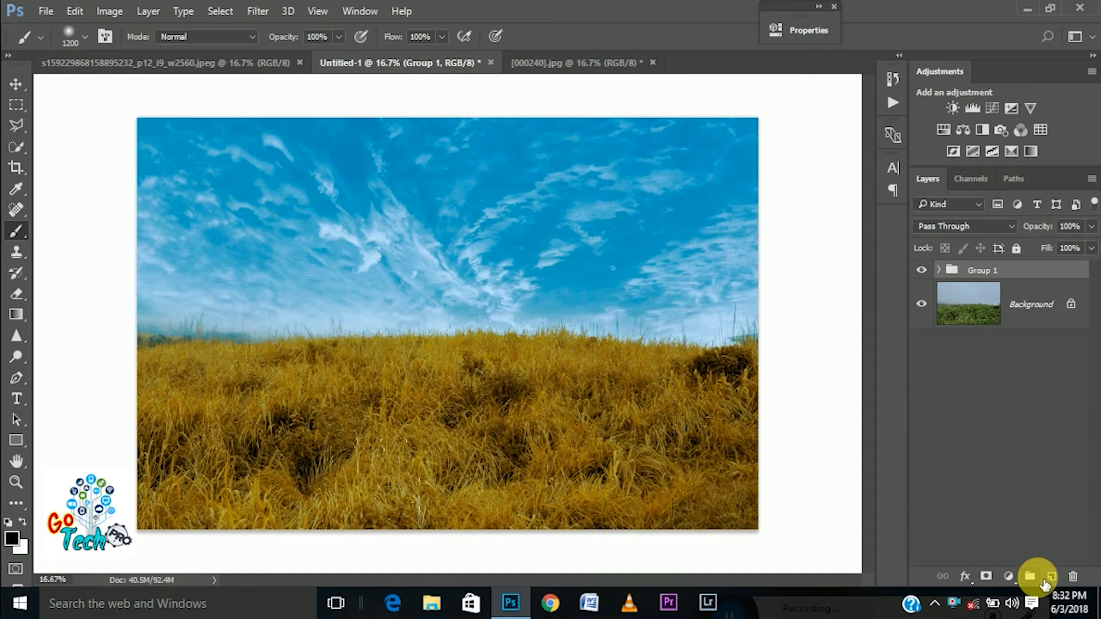
Compare the original photo with the graded result by hiding and showing Group 1
left_click(922, 270)
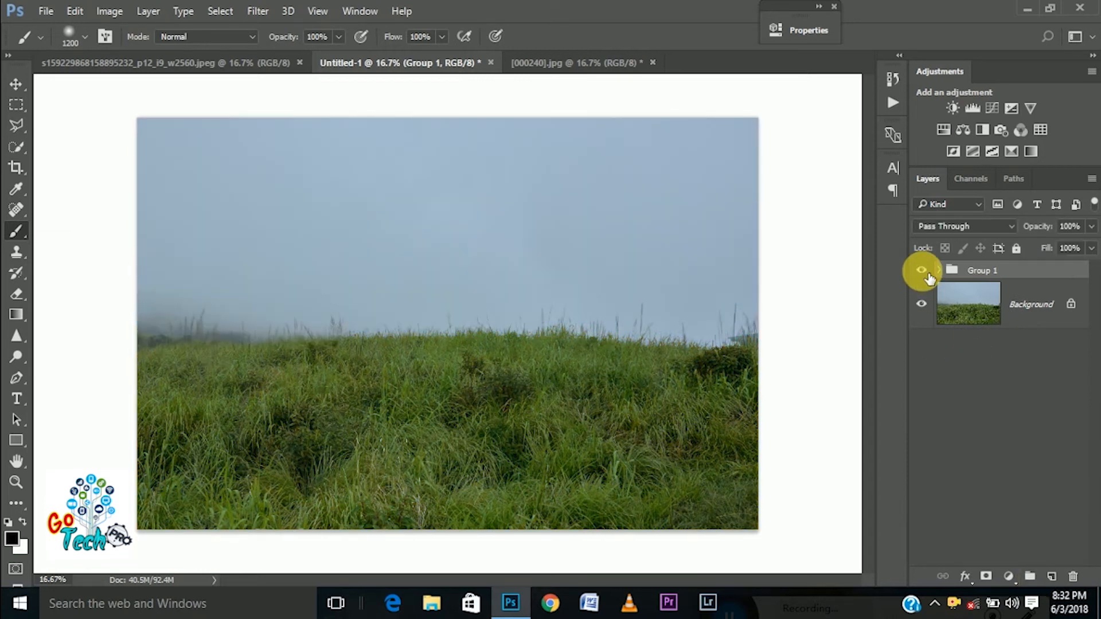
left_click(921, 270)
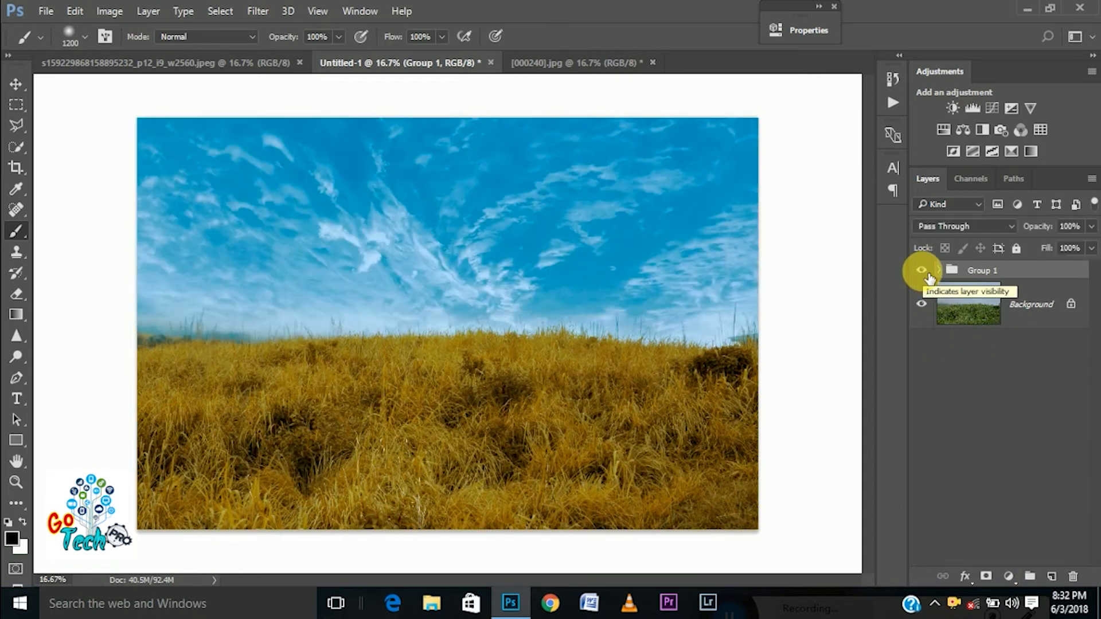
left_click(921, 270)
left_click(921, 270)
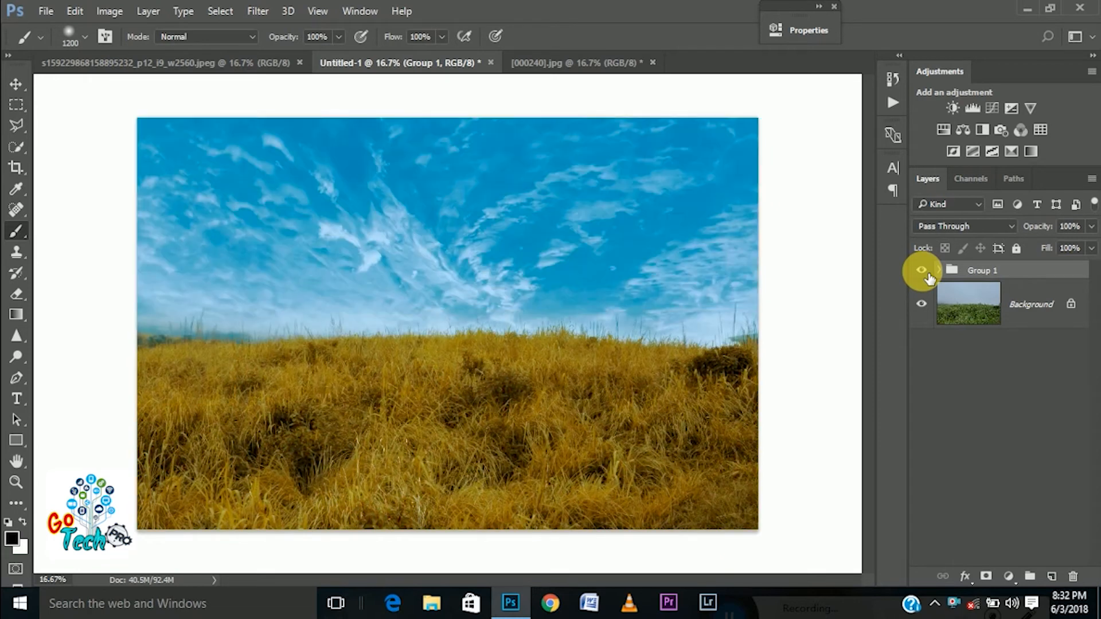
Add a Levels adjustment layer above the Curves layer inside Group 1, with input levels 5, 1.16 and 252
left_click(939, 271)
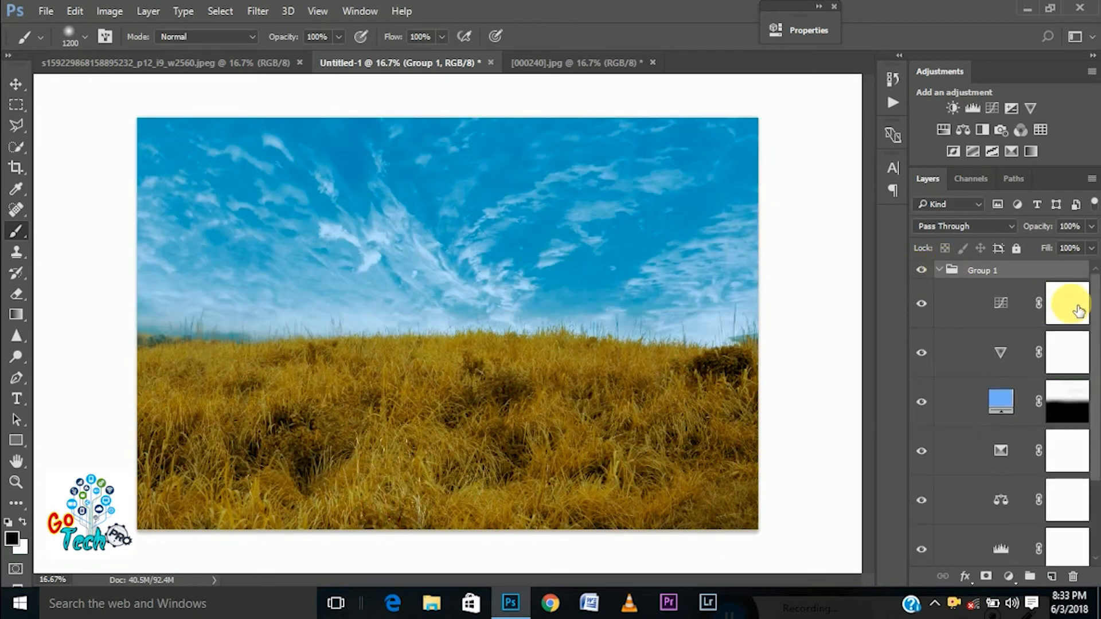
left_click(1067, 302)
left_click(1008, 577)
left_click(956, 305)
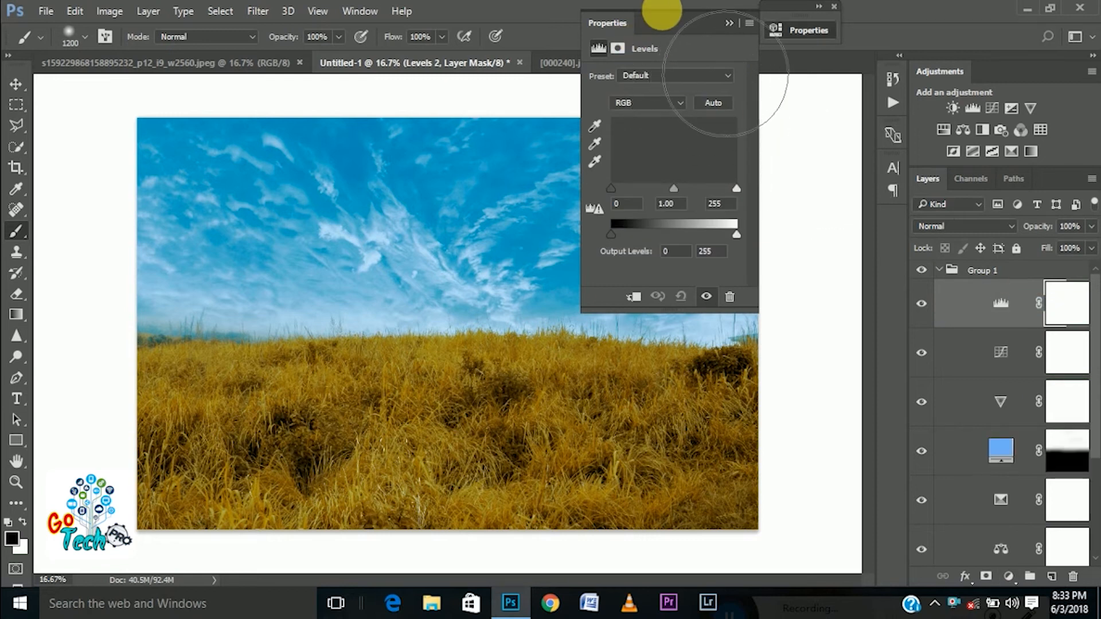
left_click_drag(673, 26, 849, 26)
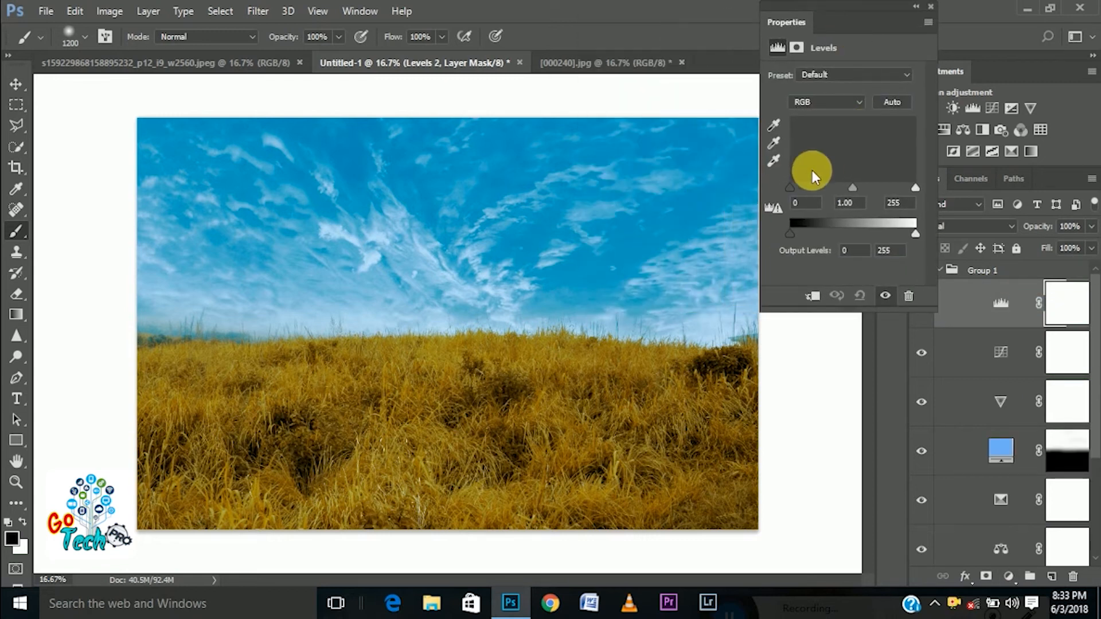
left_click_drag(790, 188, 800, 188)
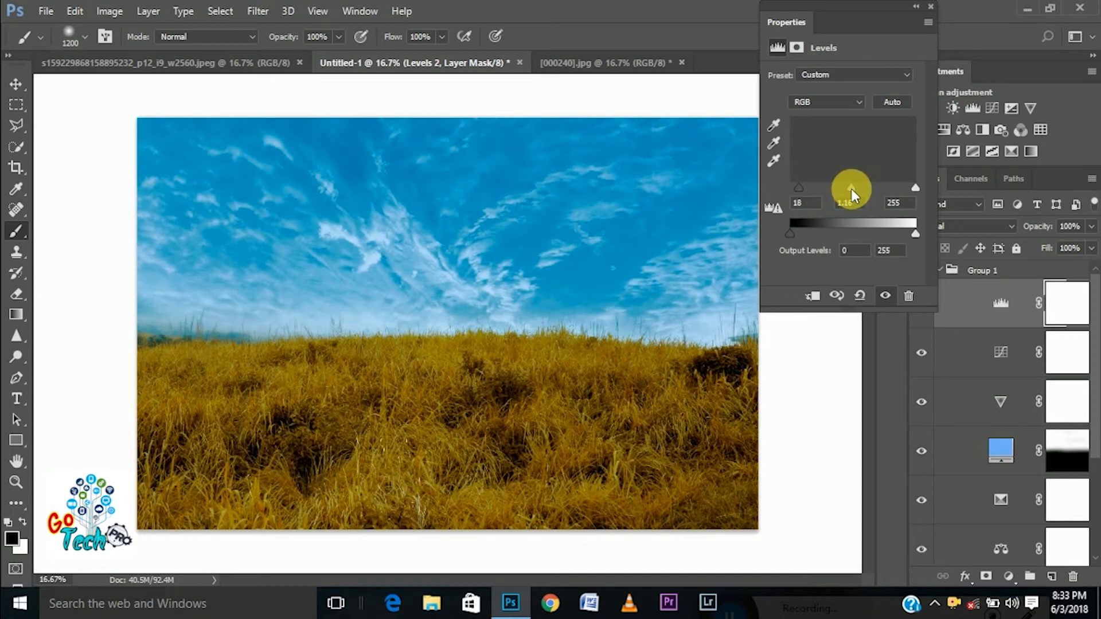
left_click_drag(810, 186, 793, 186)
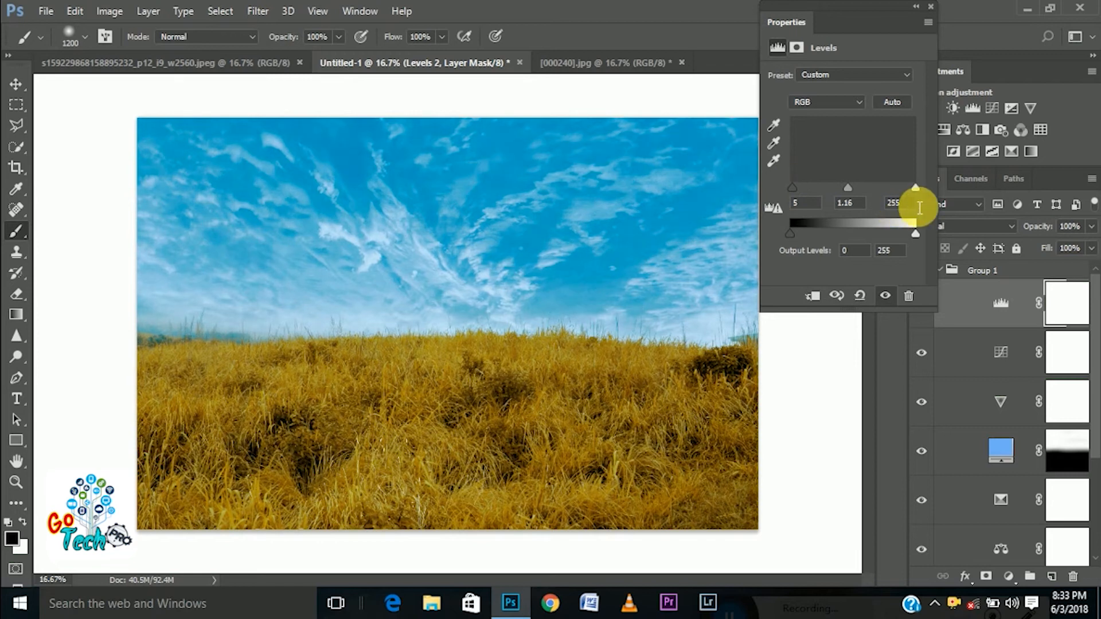
mouse_move(915, 187)
left_mouse_down()
mouse_move(898, 184)
mouse_move(913, 191)
left_mouse_up()
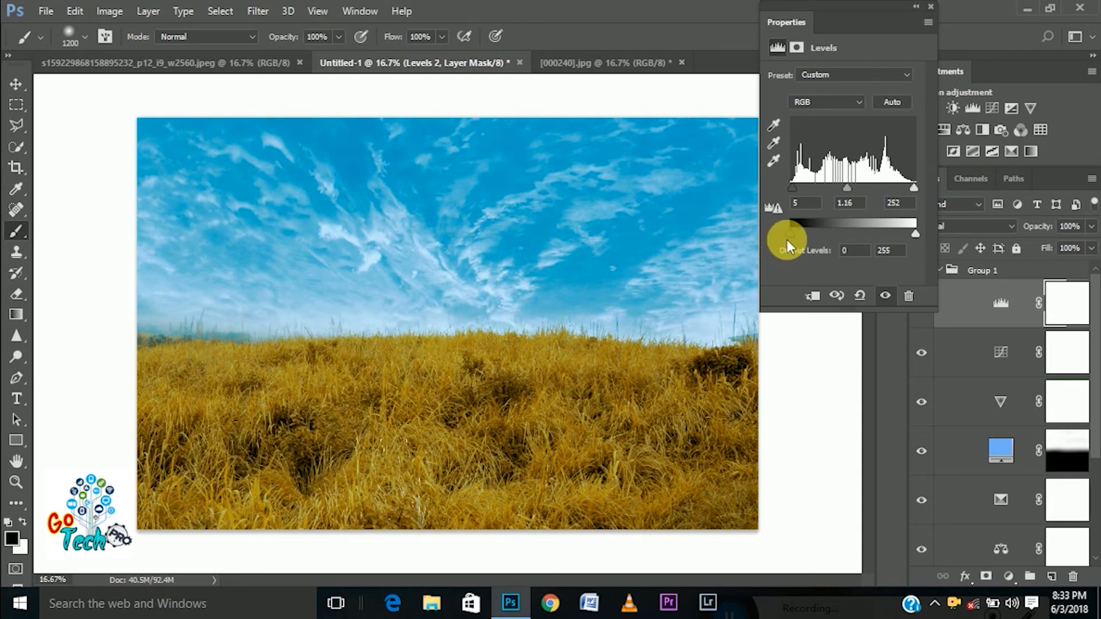
Try Levels output values of 21 and 10 for black and 234 for white, and restore them to 0 and 255
mouse_move(792, 236)
left_mouse_down()
mouse_move(821, 245)
mouse_move(813, 233)
left_mouse_up()
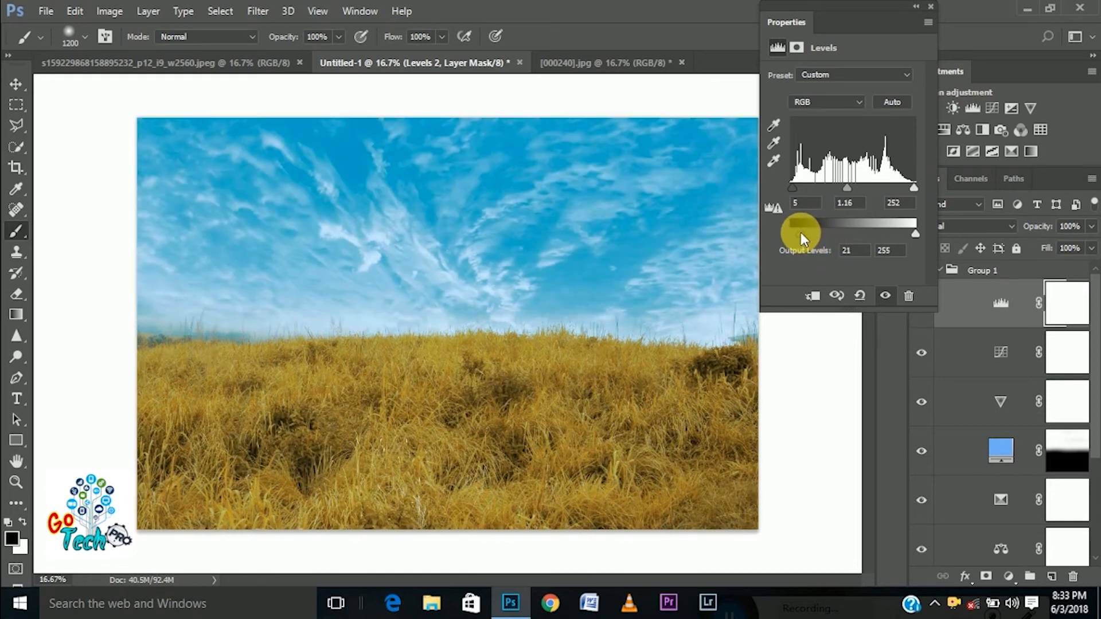
left_click_drag(800, 232, 797, 231)
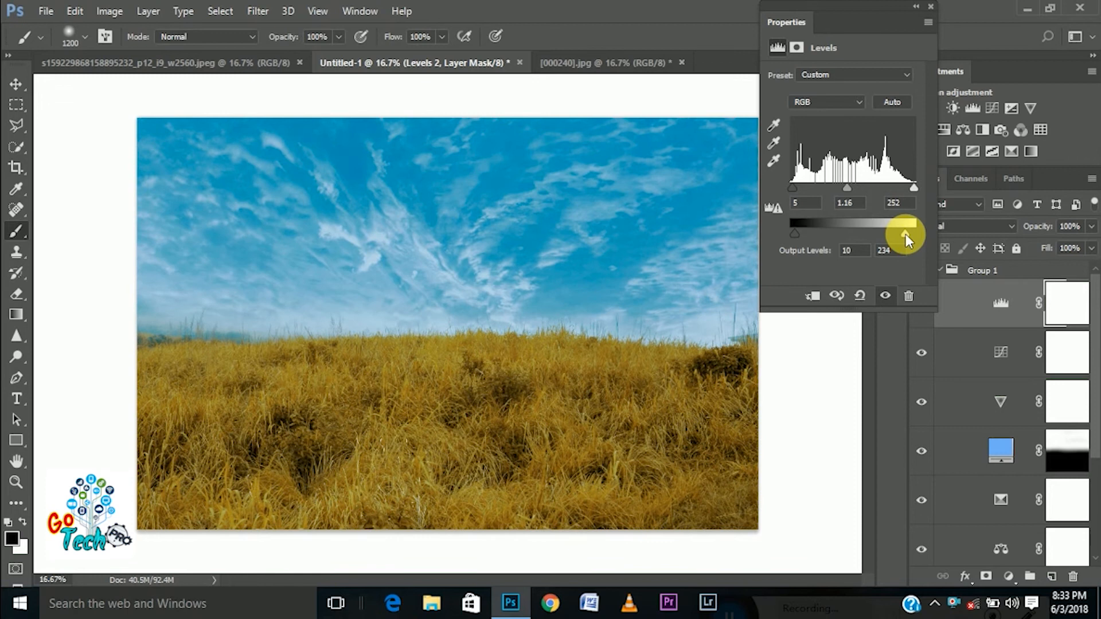
left_click_drag(906, 234, 1044, 235)
left_click_drag(801, 239, 717, 253)
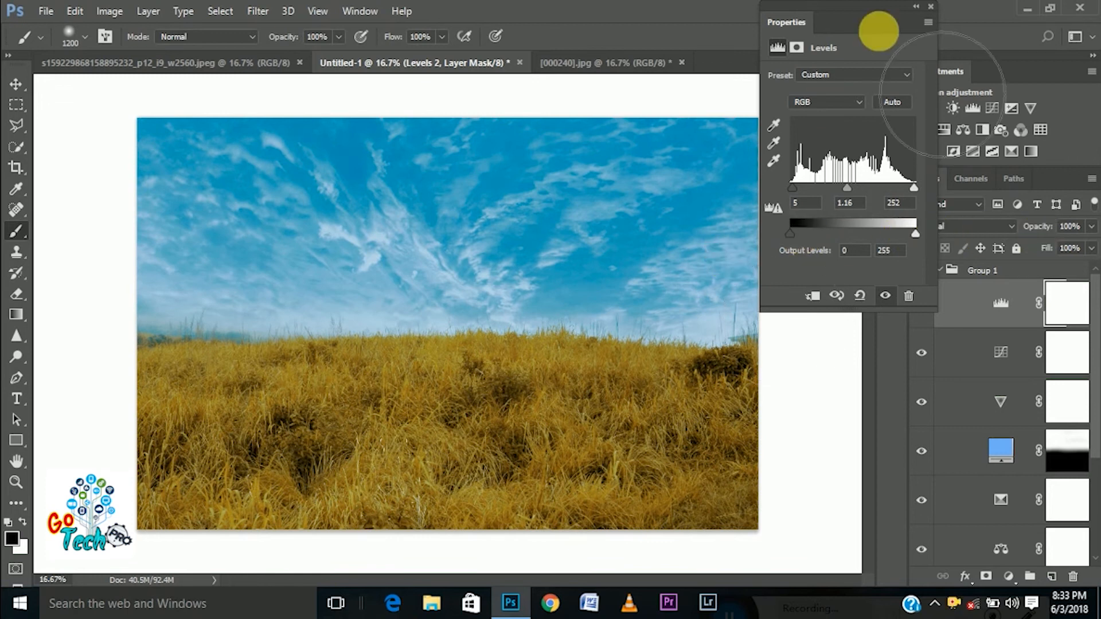
left_click(914, 7)
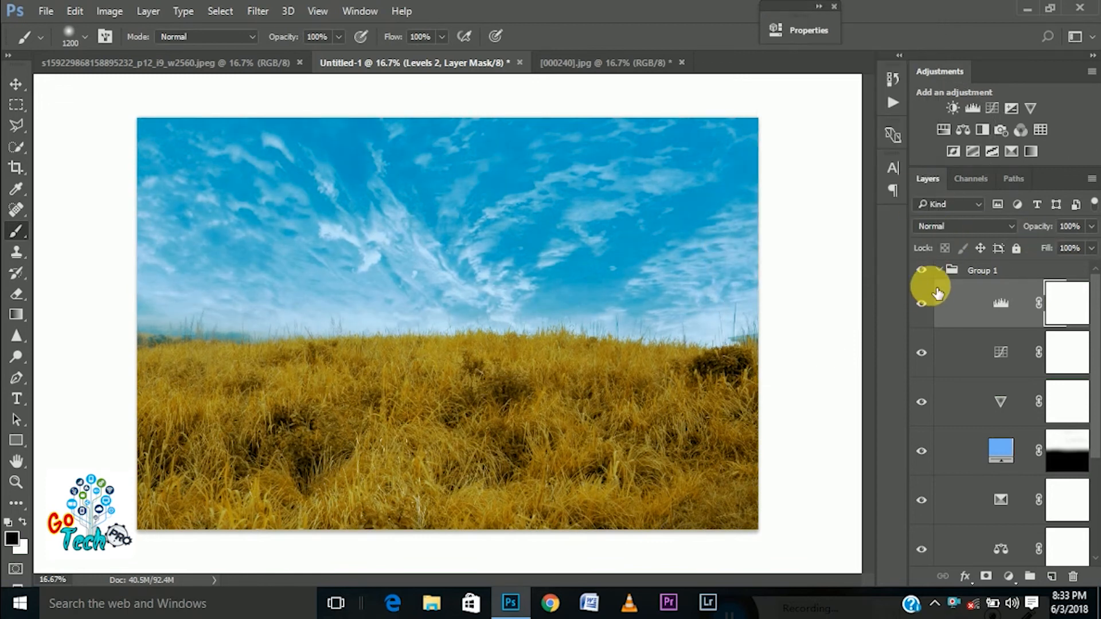
Compare the image with the new Levels layer hidden and shown, and lower the layer's opacity to 40 %
left_click(930, 307)
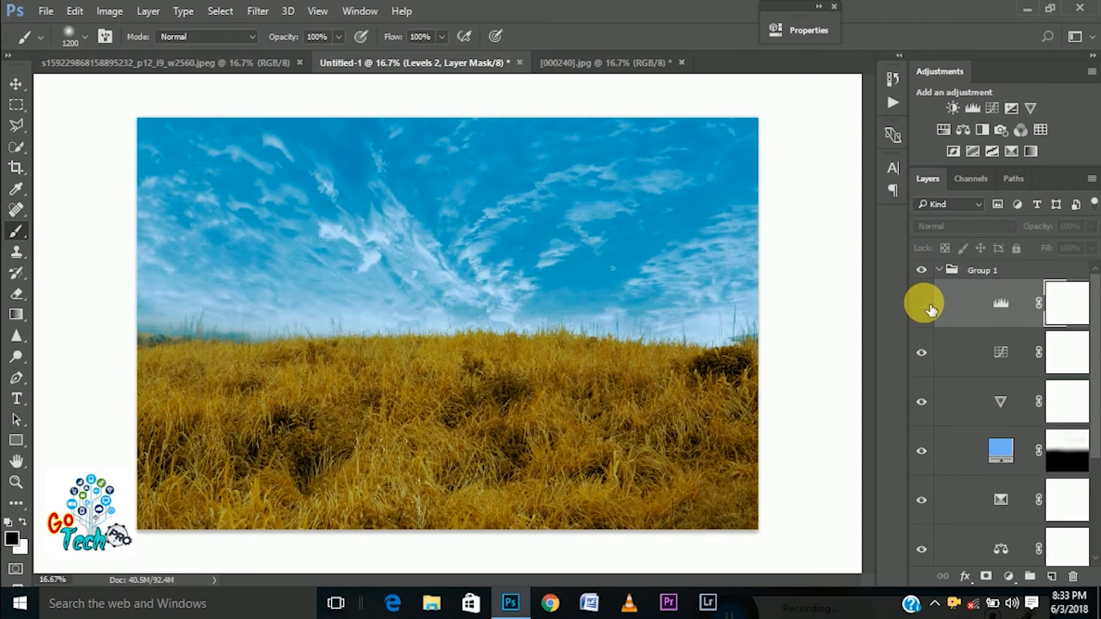
left_click(929, 309)
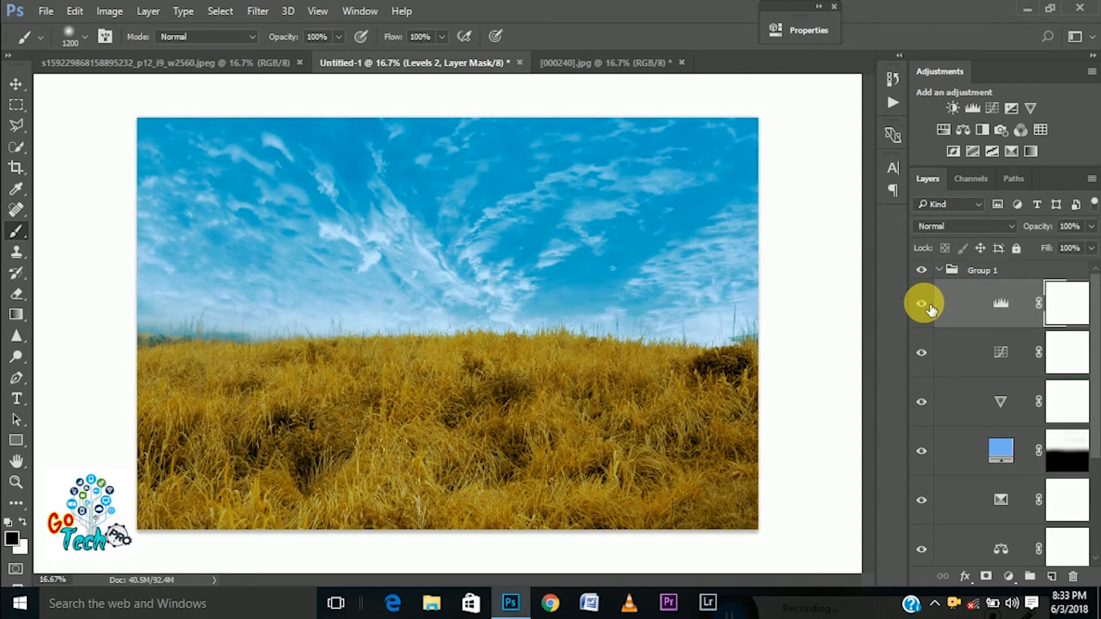
left_click(1089, 248)
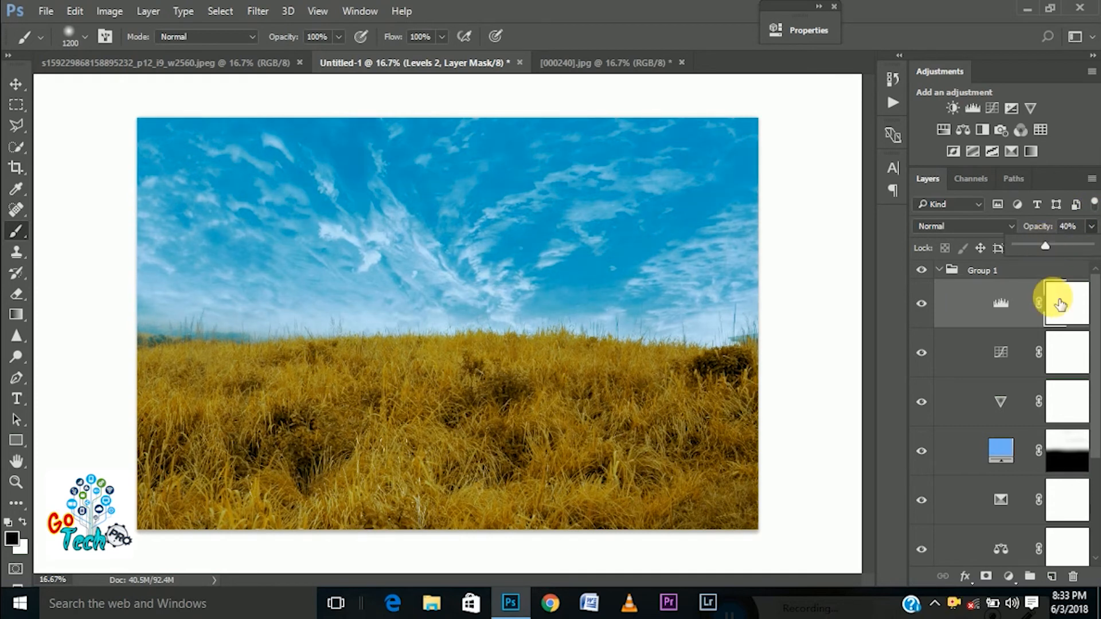
Collapse Group 1 and compare the original photo with the graded result by hiding and showing the group
left_click(943, 270)
left_click(939, 270)
left_click(922, 270)
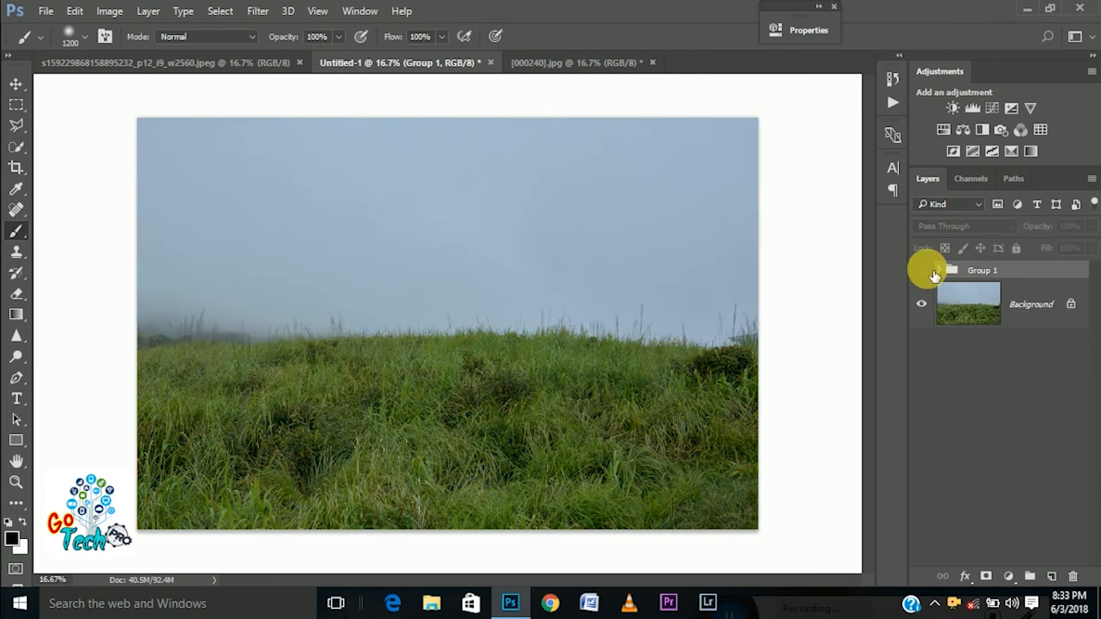
left_click(930, 272)
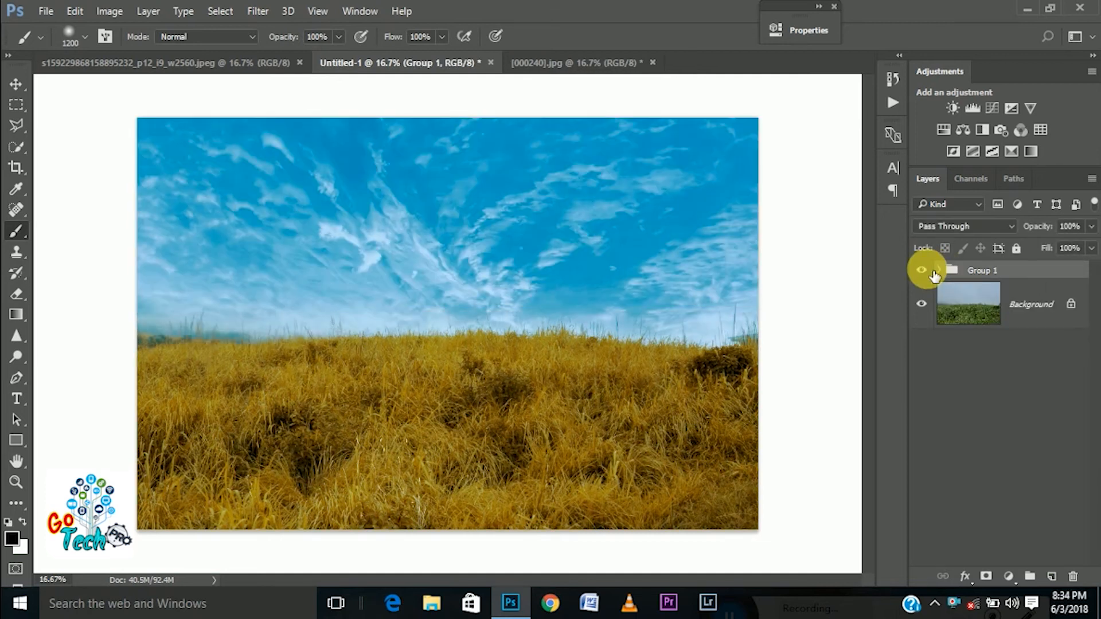
left_click(923, 270)
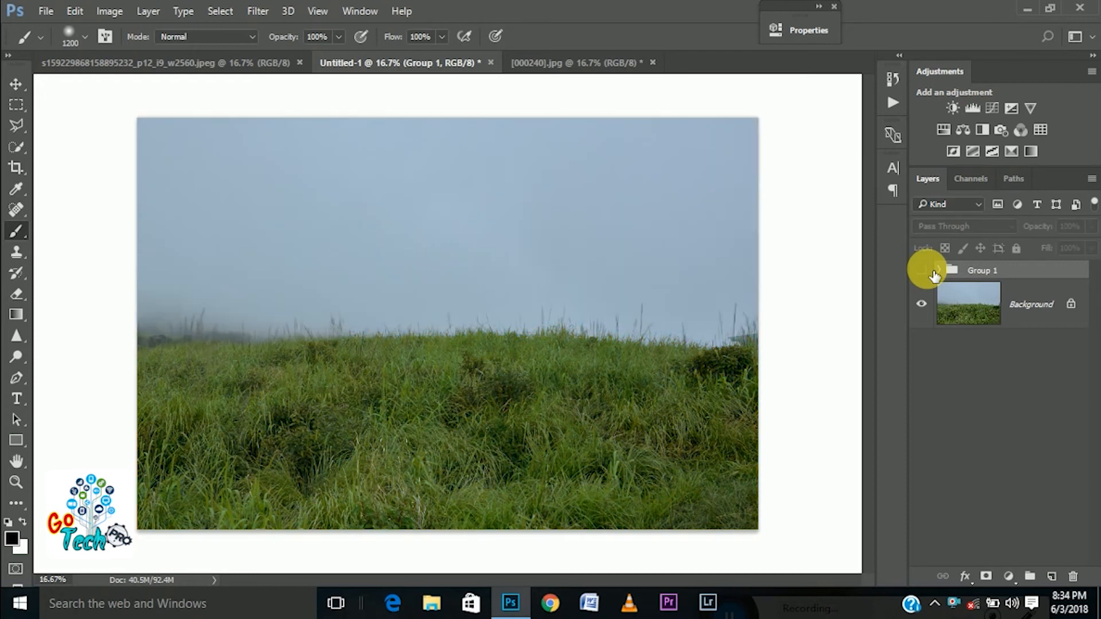
left_click(933, 273)
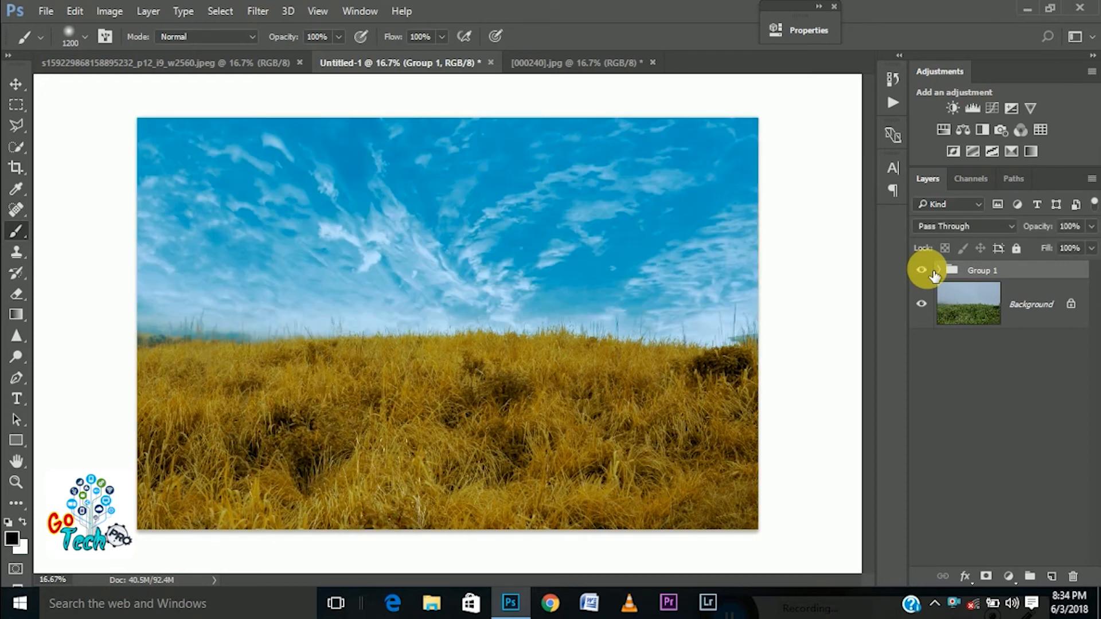
left_click(933, 274)
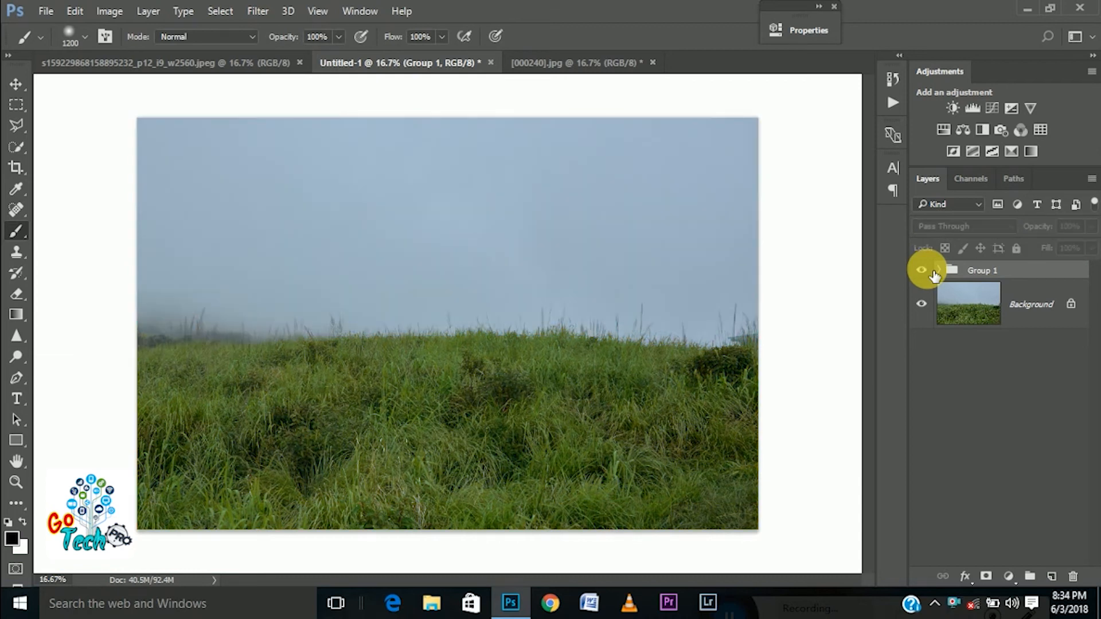
left_click(921, 270)
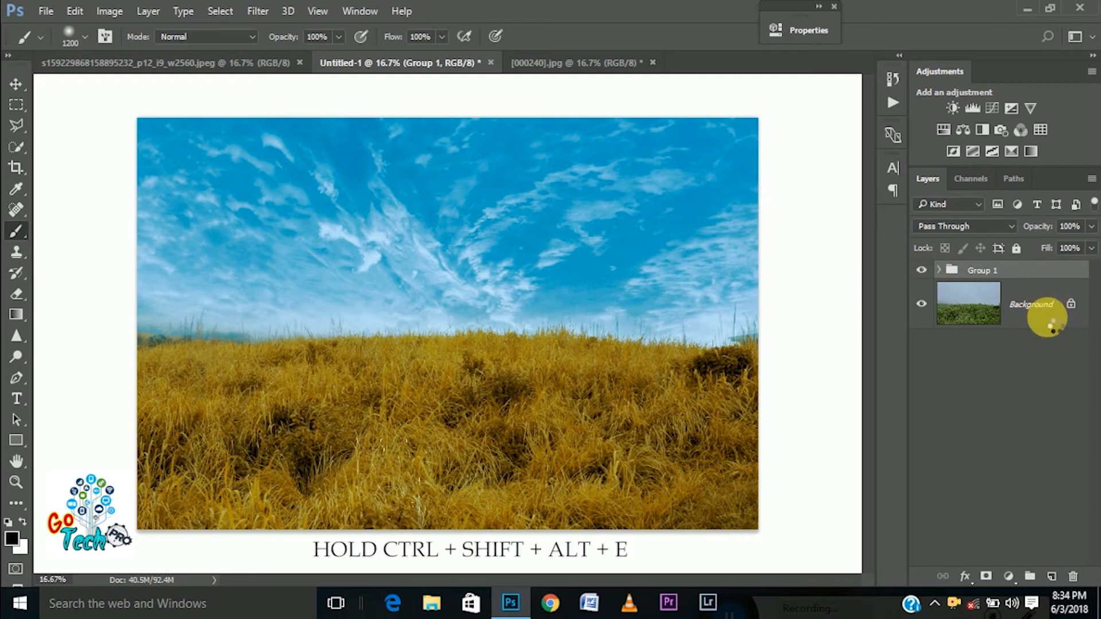
Stamp all visible layers into a new layer above Group 1 and open it in the Camera Raw filter
key("ctrl+shift+alt+e")
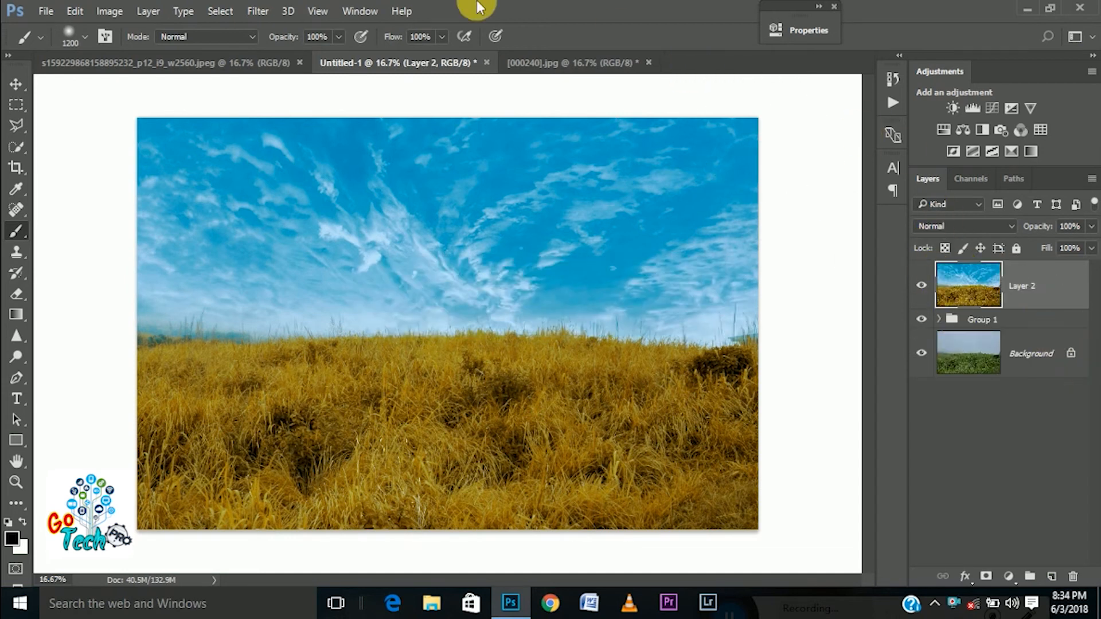
left_click(270, 8)
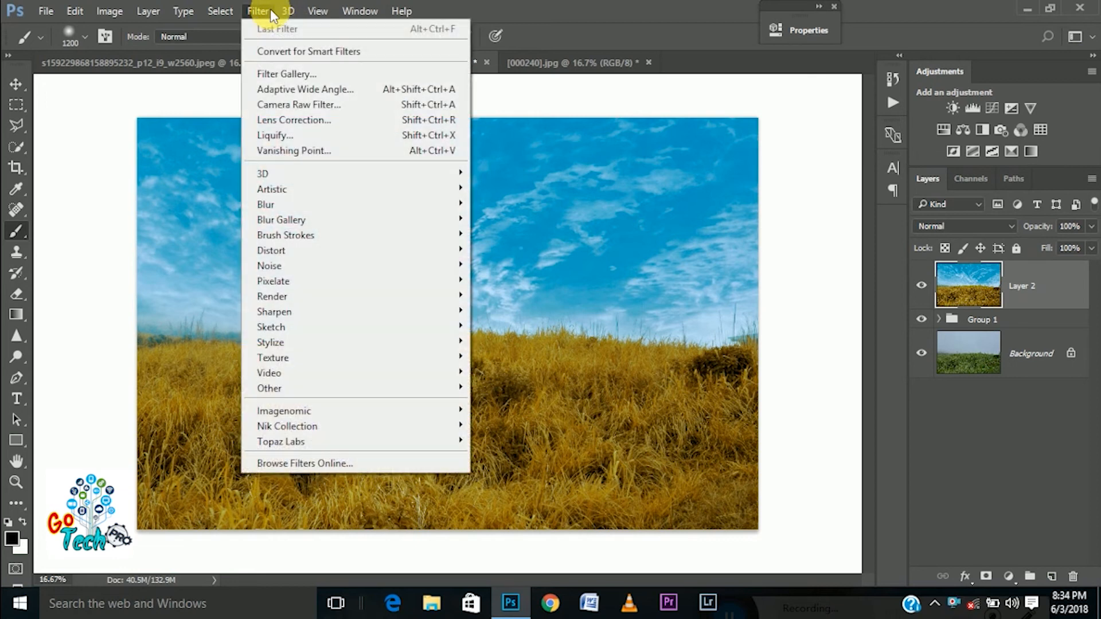
left_click(288, 106)
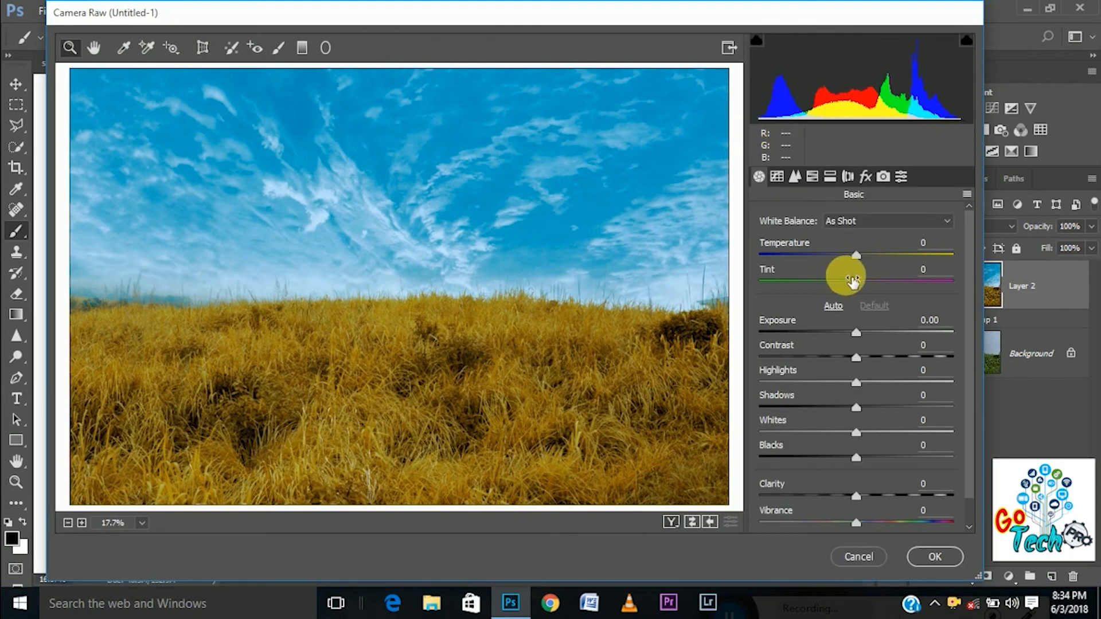
Try Temperature +4 and Tint -18 in the Basic adjustments, and reset both to 0
left_click(855, 256)
left_click_drag(854, 259, 839, 291)
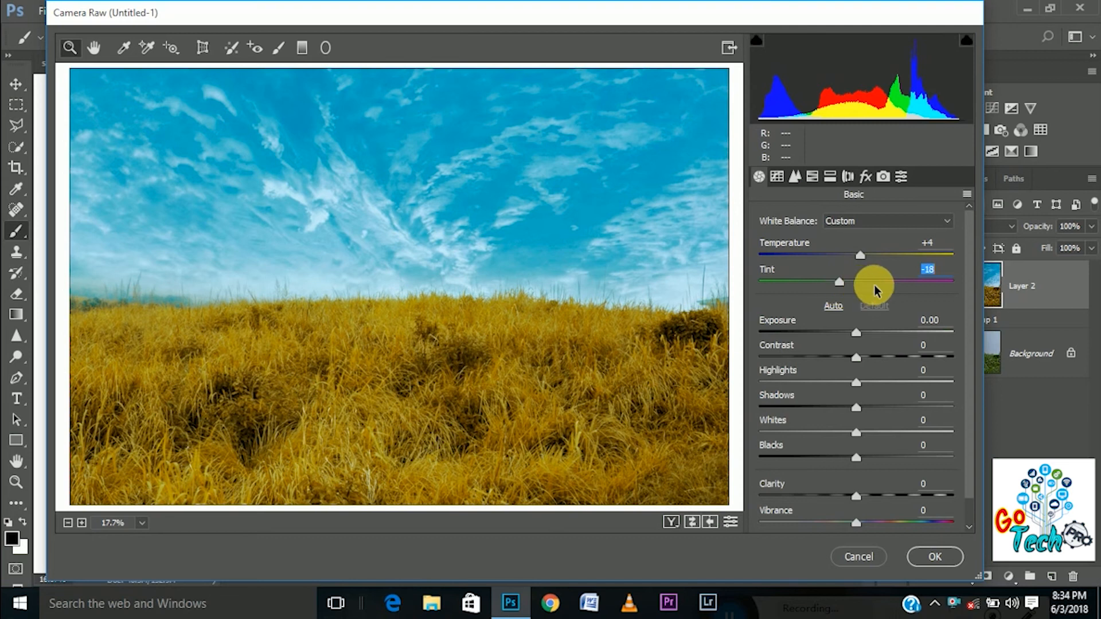
left_click_drag(842, 283, 857, 288)
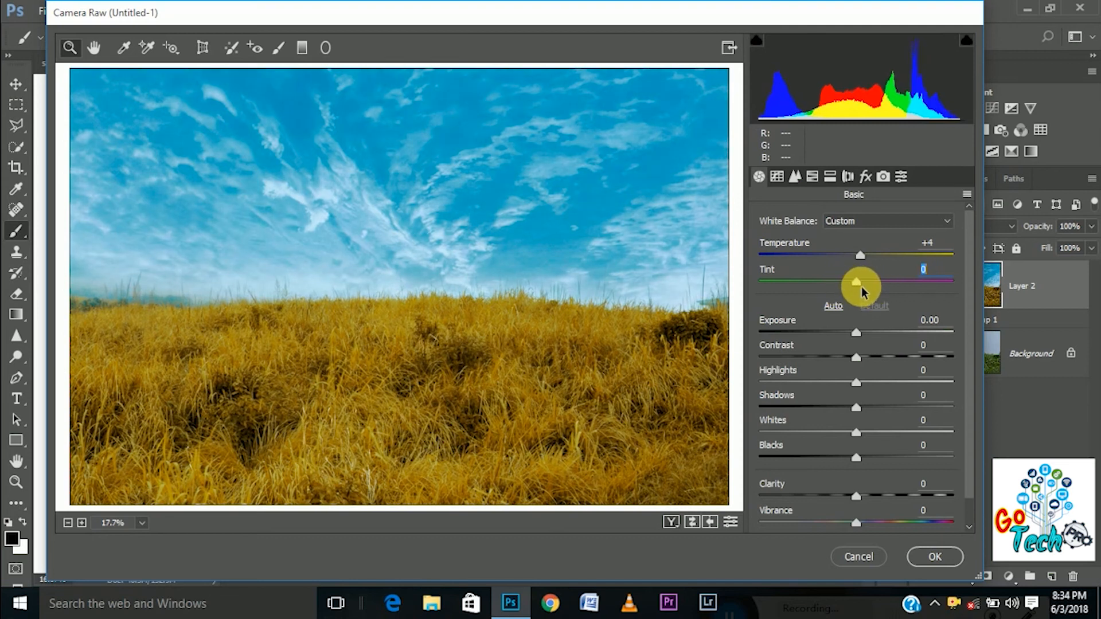
double_click(858, 285)
double_click(860, 255)
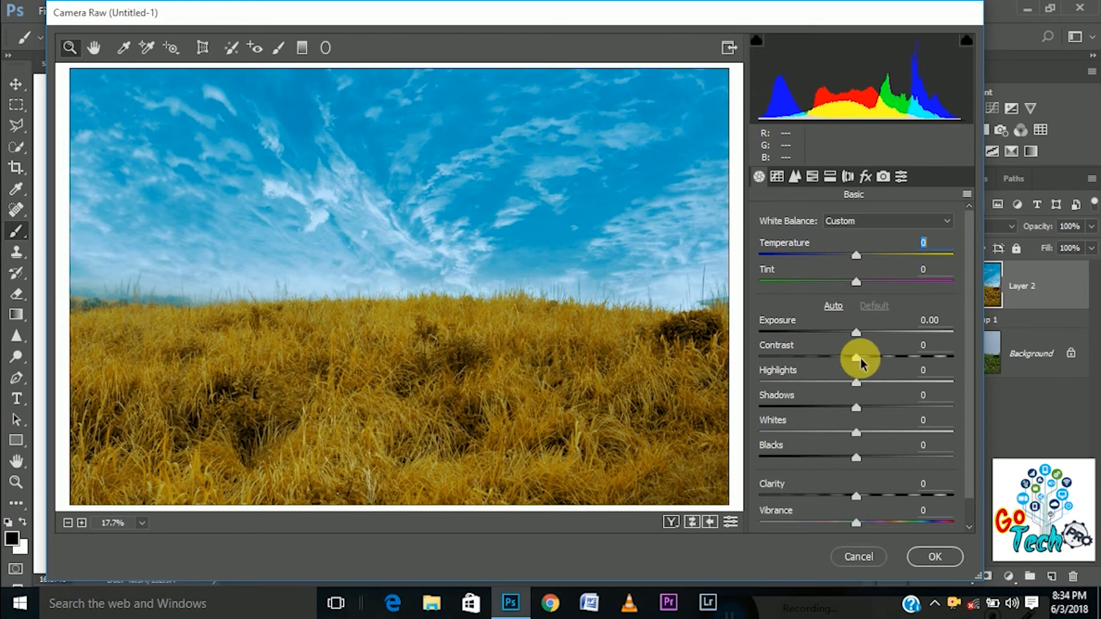
Set Highlights to +11, Shadows to +58, Whites to +23 and Blacks to +31 in the Camera Raw filter
left_click_drag(855, 384, 811, 385)
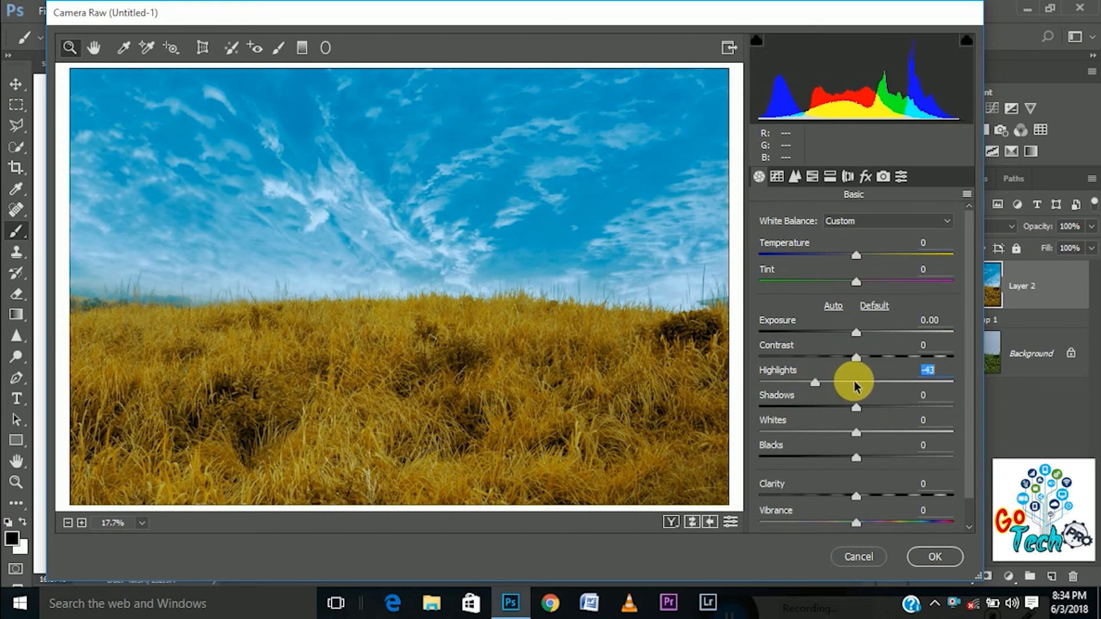
left_click_drag(810, 383, 776, 409)
left_click_drag(943, 423, 892, 462)
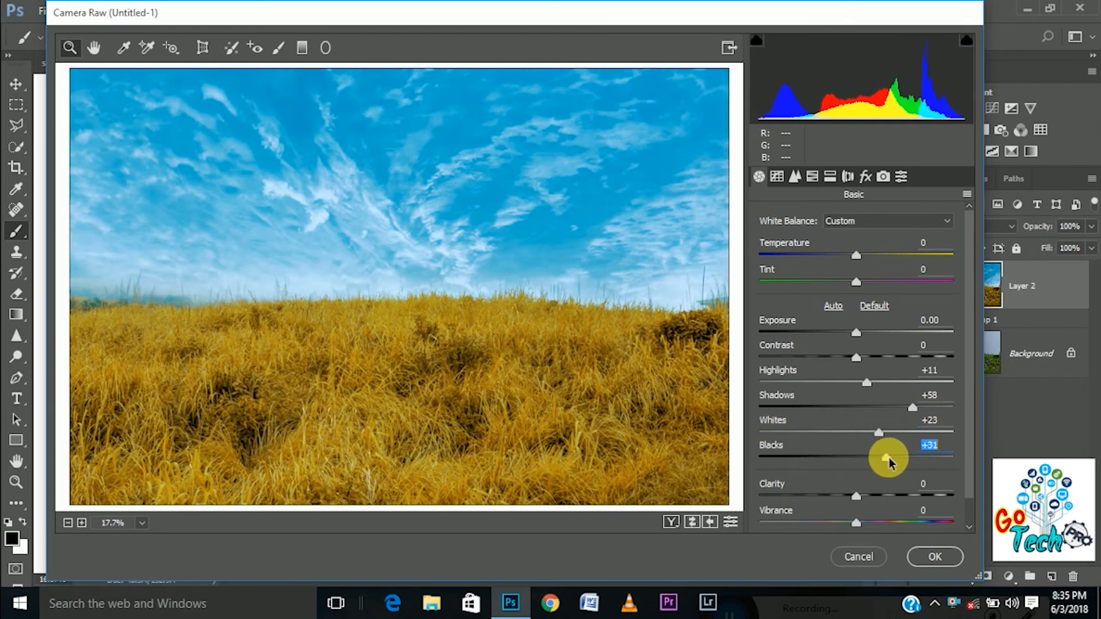
Set Shadows to +25 and Clarity to +10 in the Basic adjustments
left_click_drag(911, 407, 877, 407)
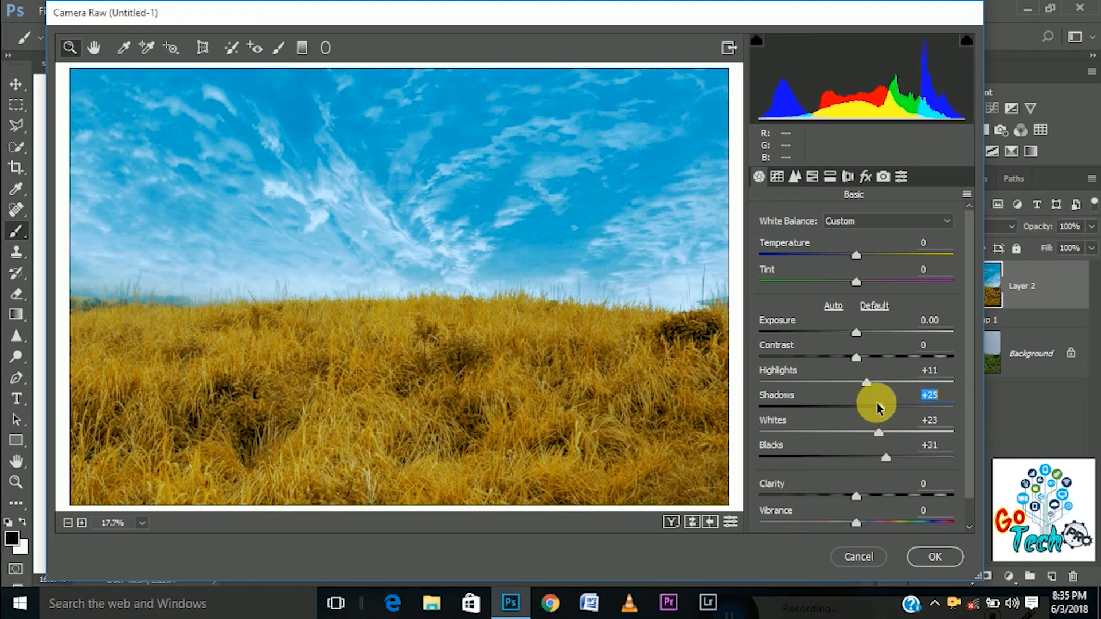
left_click_drag(857, 497, 879, 510)
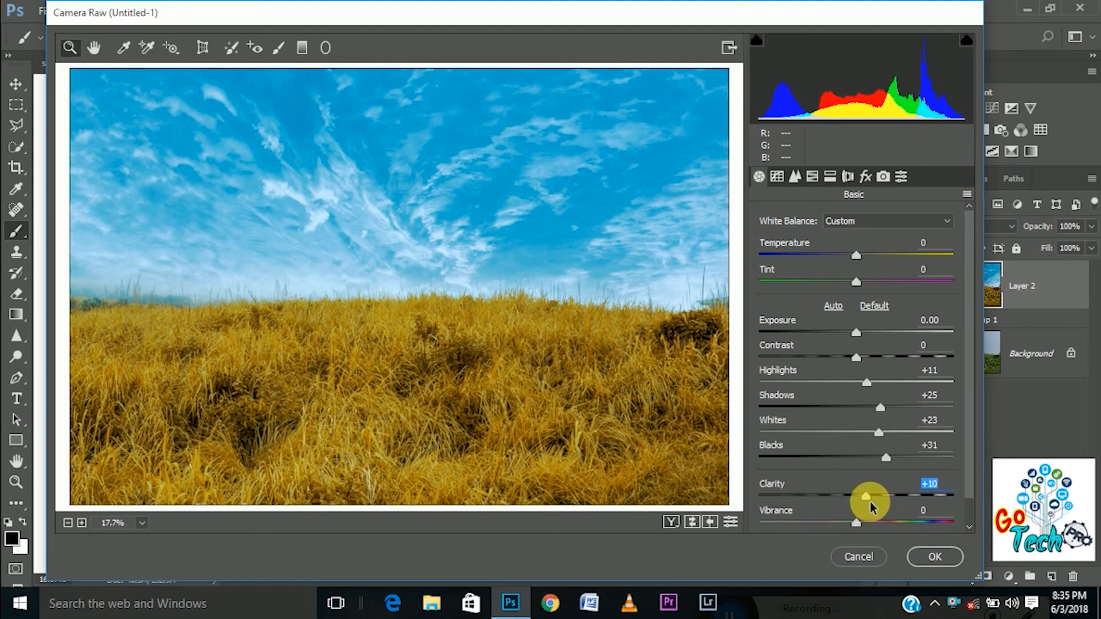
left_click(795, 176)
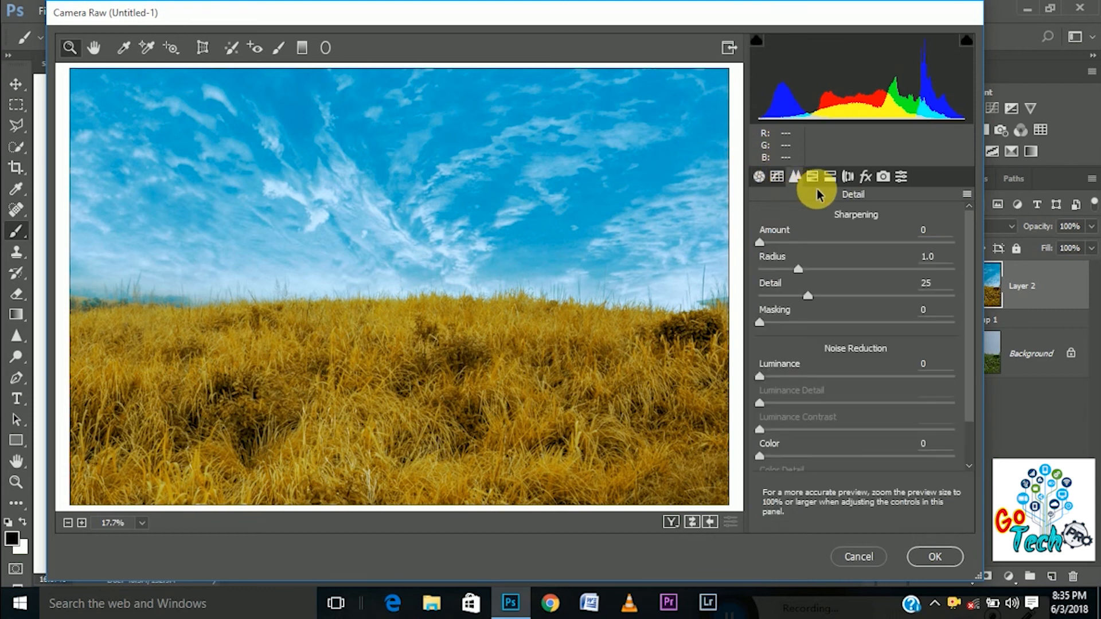
left_click(811, 176)
left_click(768, 246)
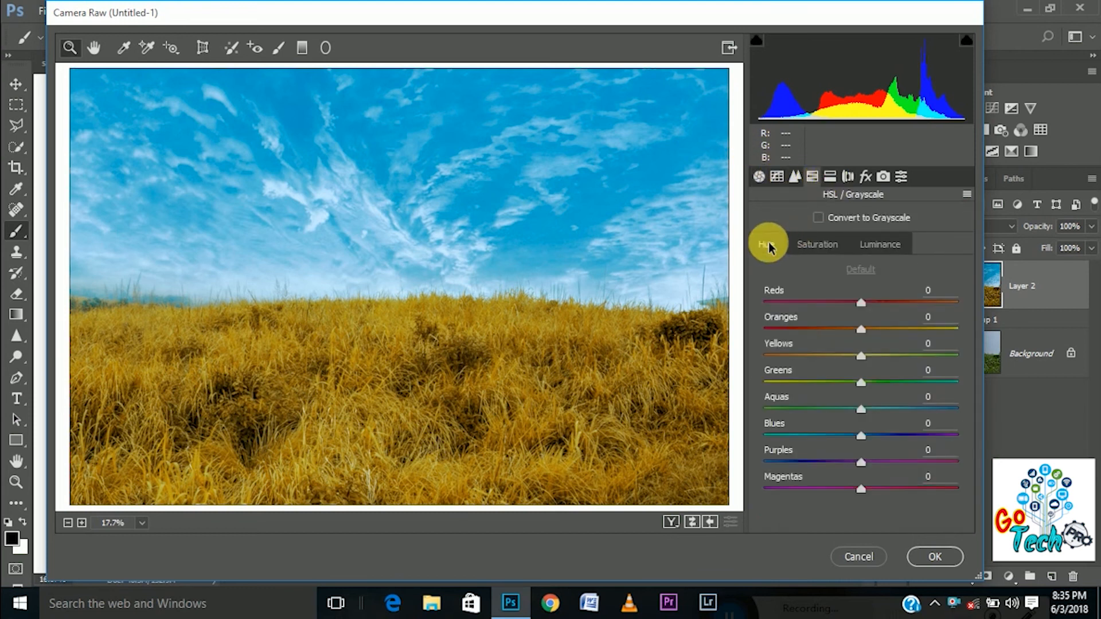
left_click(830, 176)
left_click(847, 176)
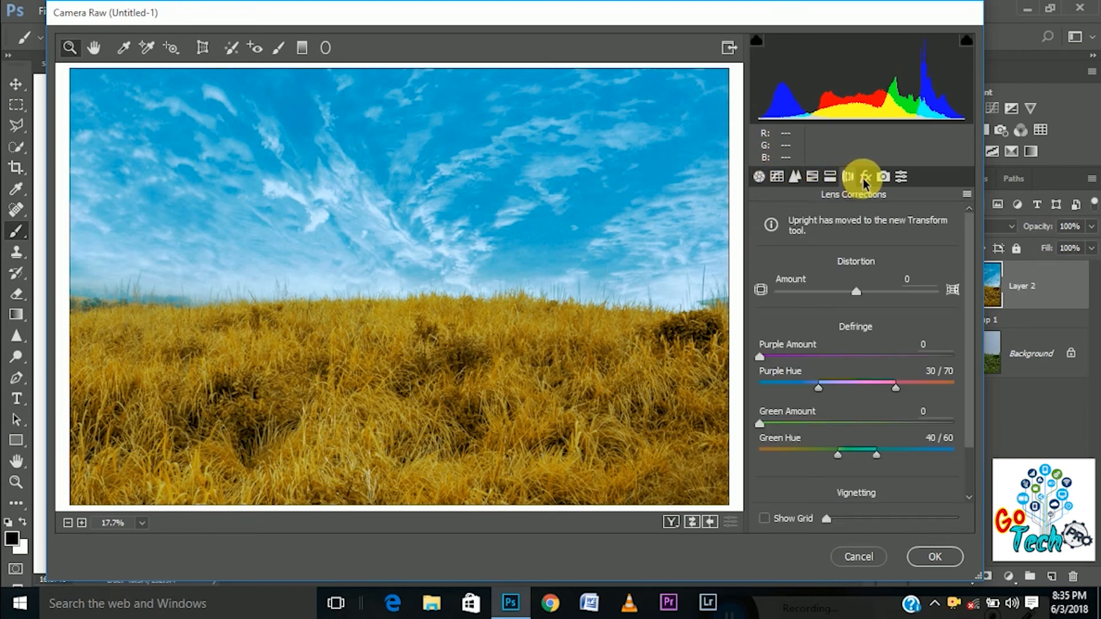
Try Split Toning highlights at Hue 32 with Saturation 33, Hue 279 with Saturation 22, and Hue 360 with Saturation 39
left_click(830, 176)
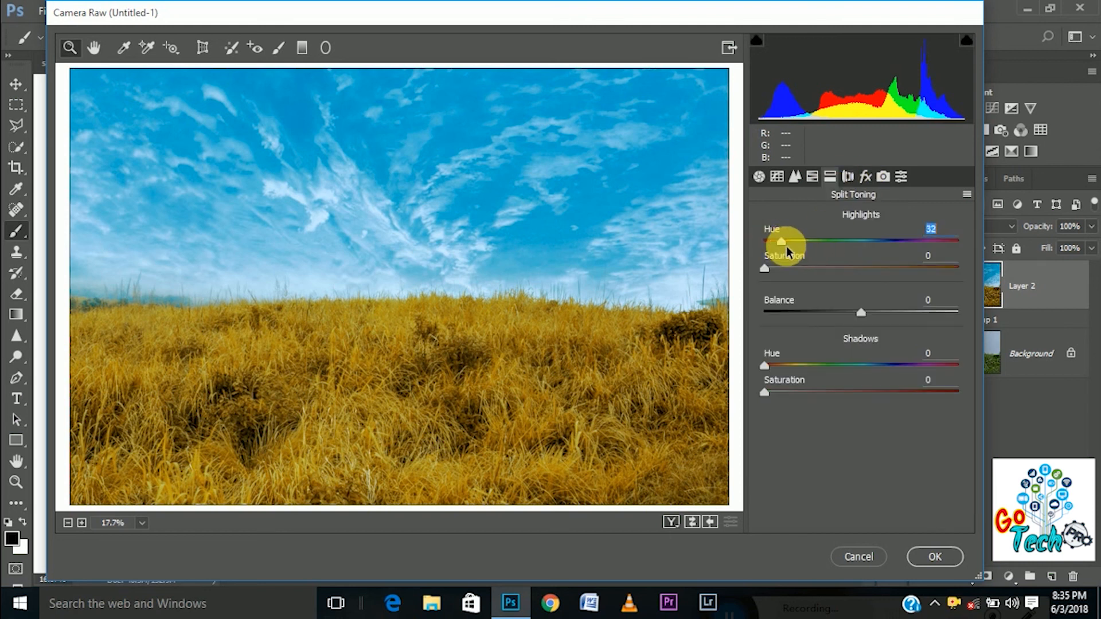
left_click_drag(769, 270, 826, 270)
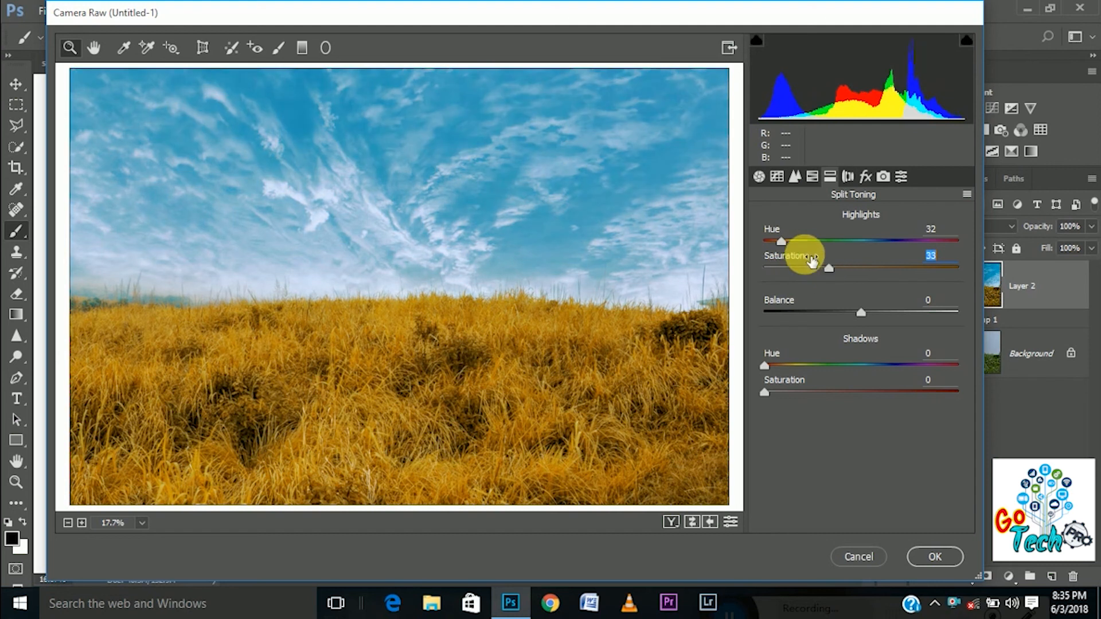
left_click_drag(803, 240, 914, 242)
left_click_drag(827, 268, 803, 270)
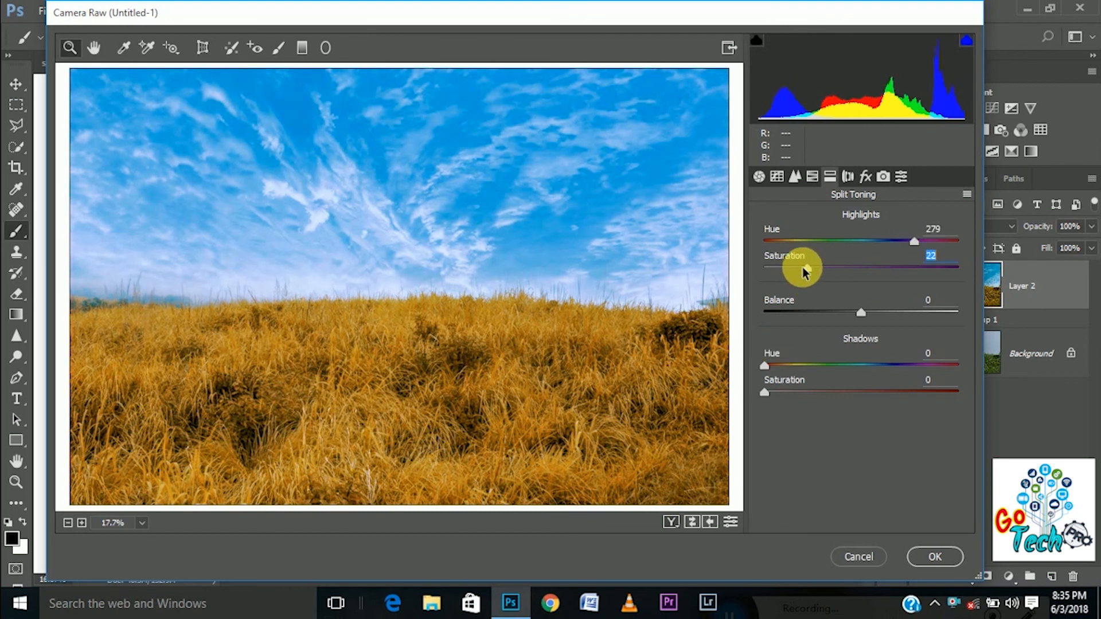
left_click_drag(803, 269, 787, 270)
left_click_drag(913, 242, 1094, 282)
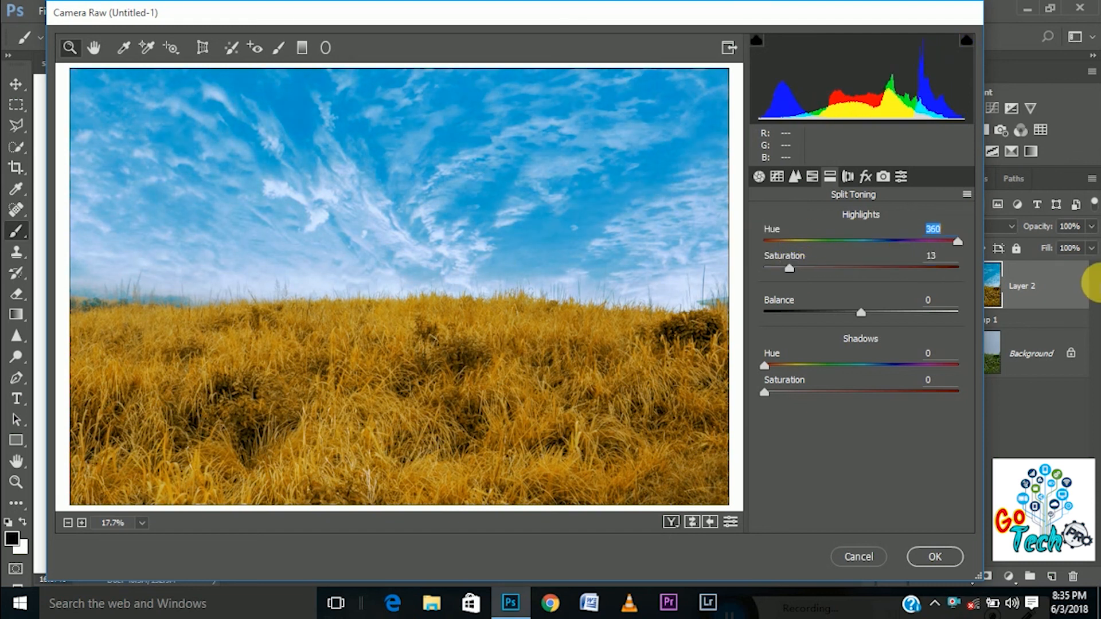
Set the Split Toning highlights to Hue 27 and Saturation 30, and the shadows to Hue 341 and Saturation 13
left_click_drag(958, 241, 823, 264)
left_click(829, 268)
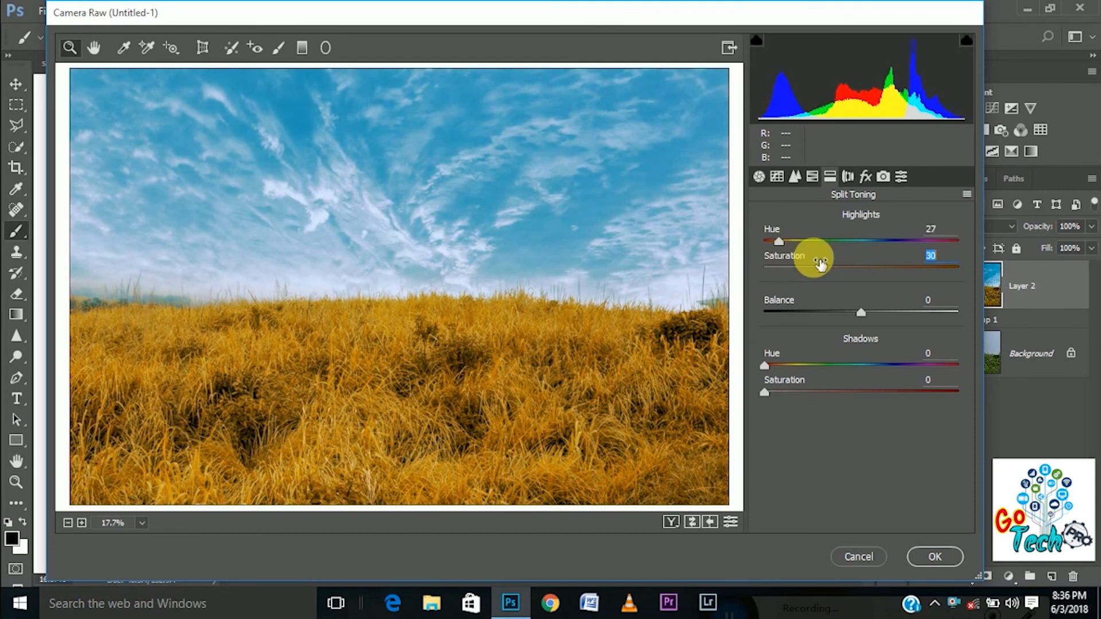
left_click_drag(765, 365, 816, 365)
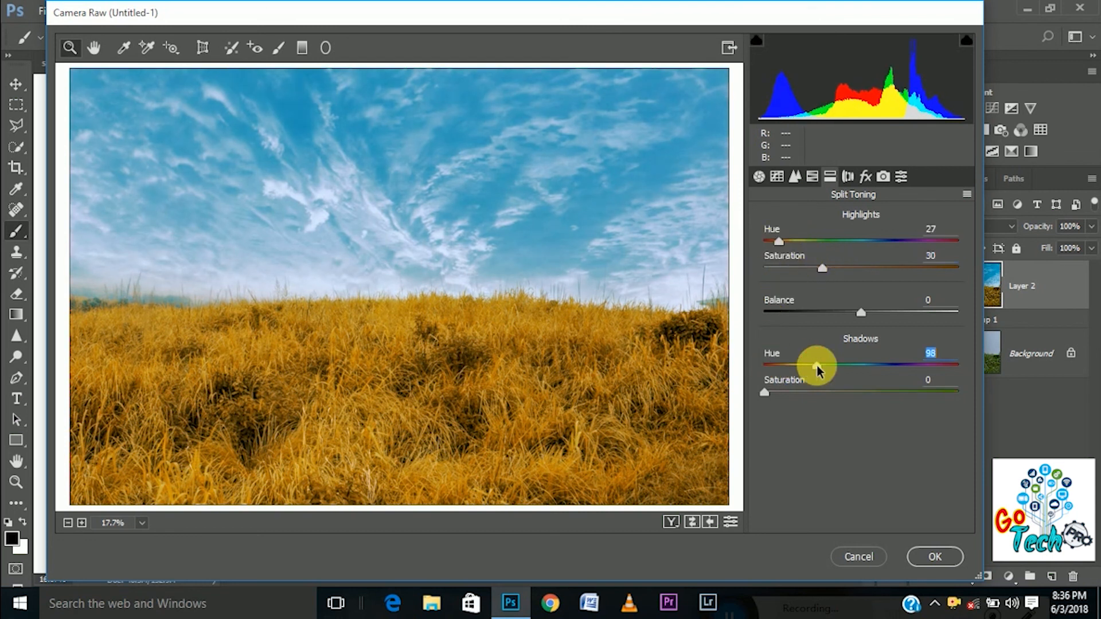
left_click_drag(765, 392, 949, 387)
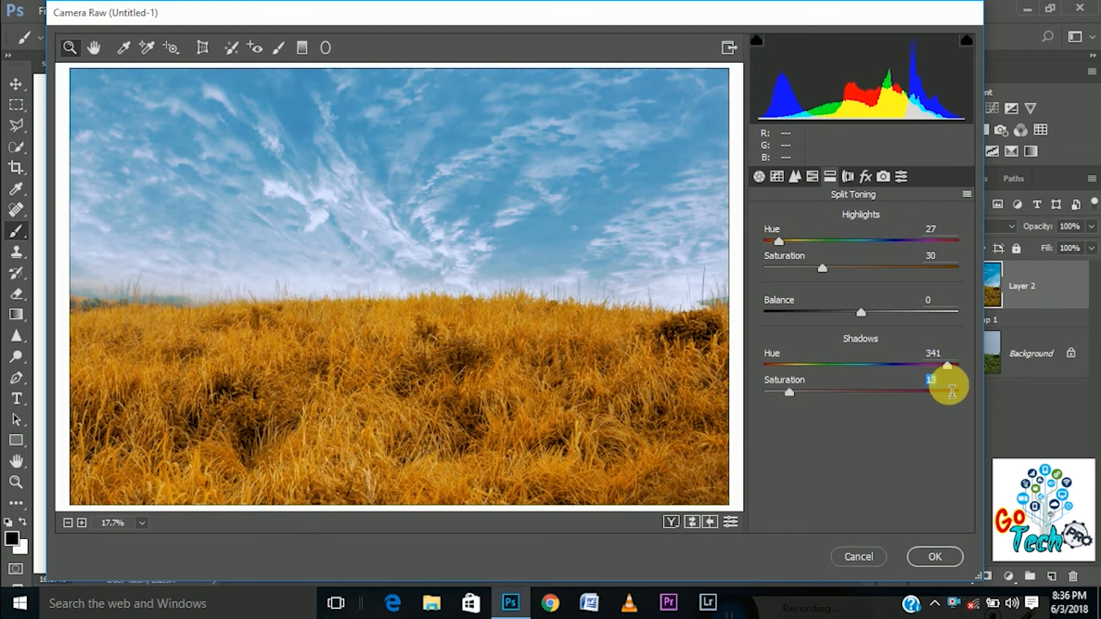
mouse_move(790, 393)
left_mouse_down()
mouse_move(816, 394)
mouse_move(790, 394)
left_mouse_up()
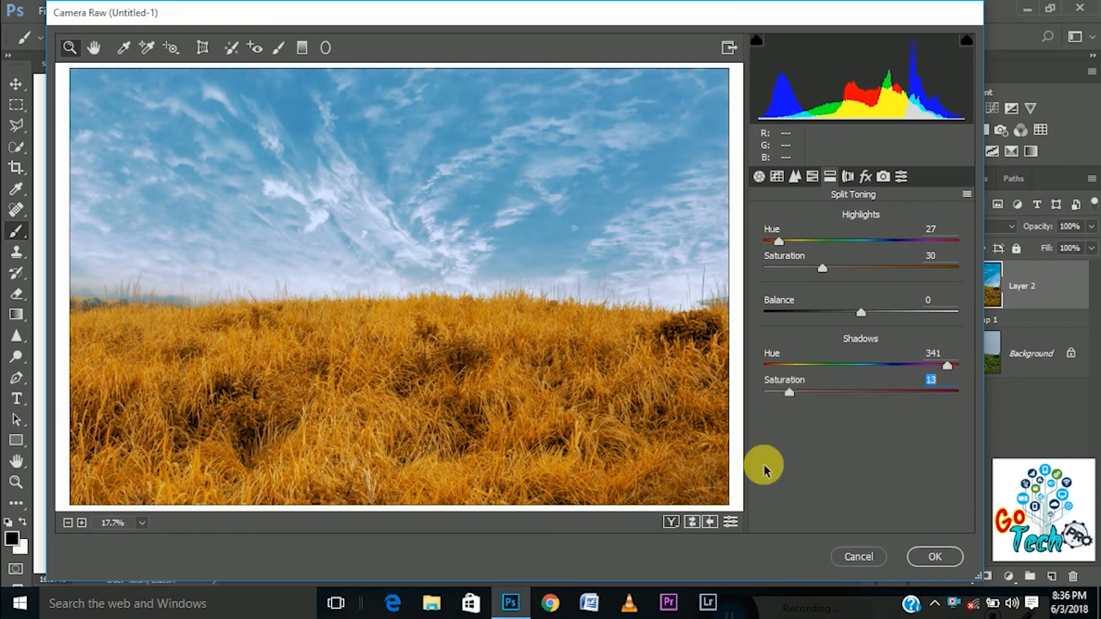
Compare the preview with and without the Split Toning adjustments, leaving them switched on
left_click(727, 527)
left_click(727, 526)
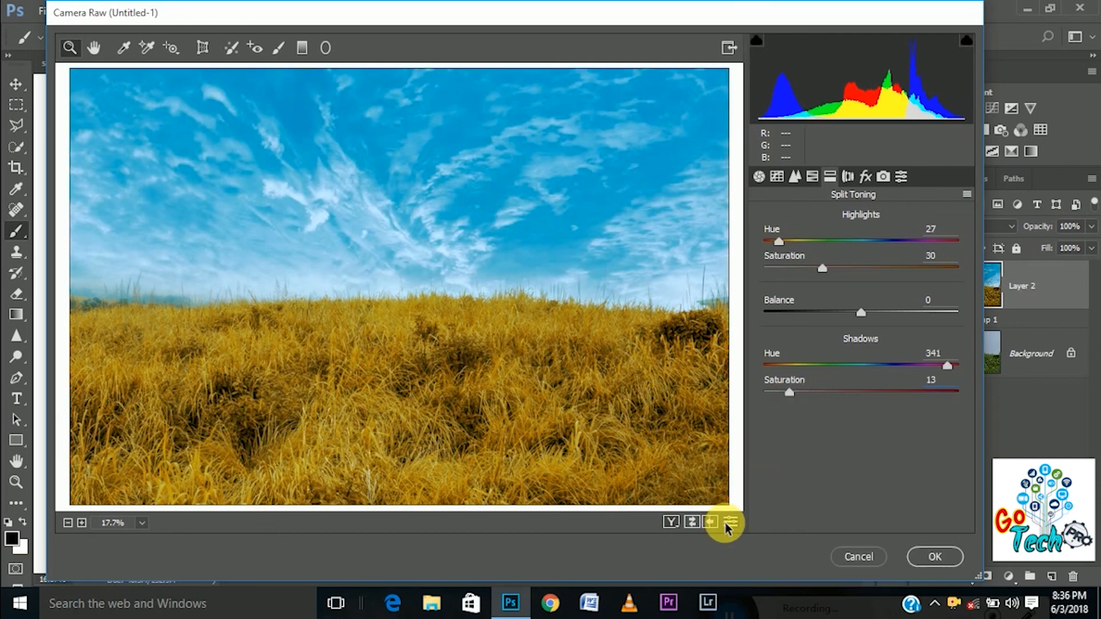
left_click(727, 526)
left_click(727, 527)
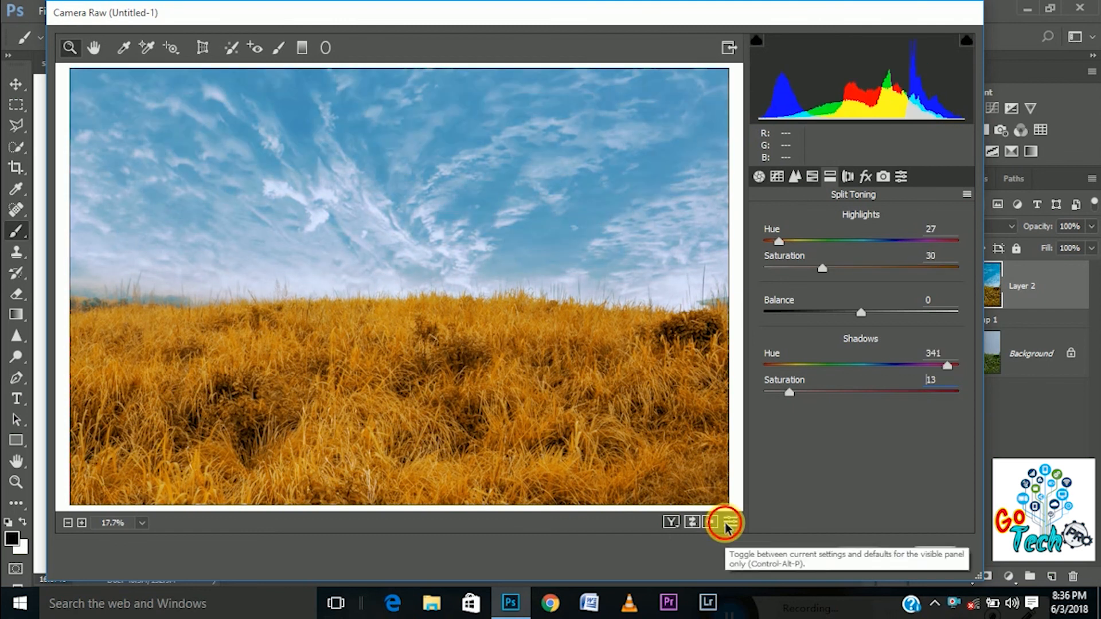
left_click(727, 526)
left_click(728, 526)
Try Green Primary Hue +32 in the Camera Calibration settings, and reset it to 0
left_click(848, 178)
left_click(864, 177)
left_click(883, 177)
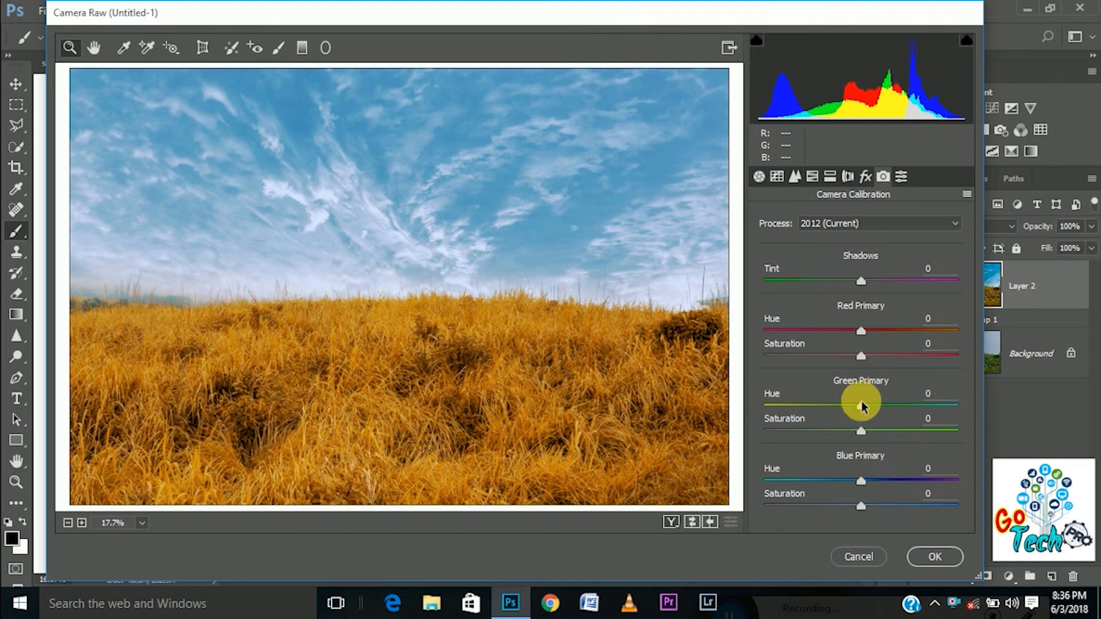
left_click_drag(862, 408, 895, 412)
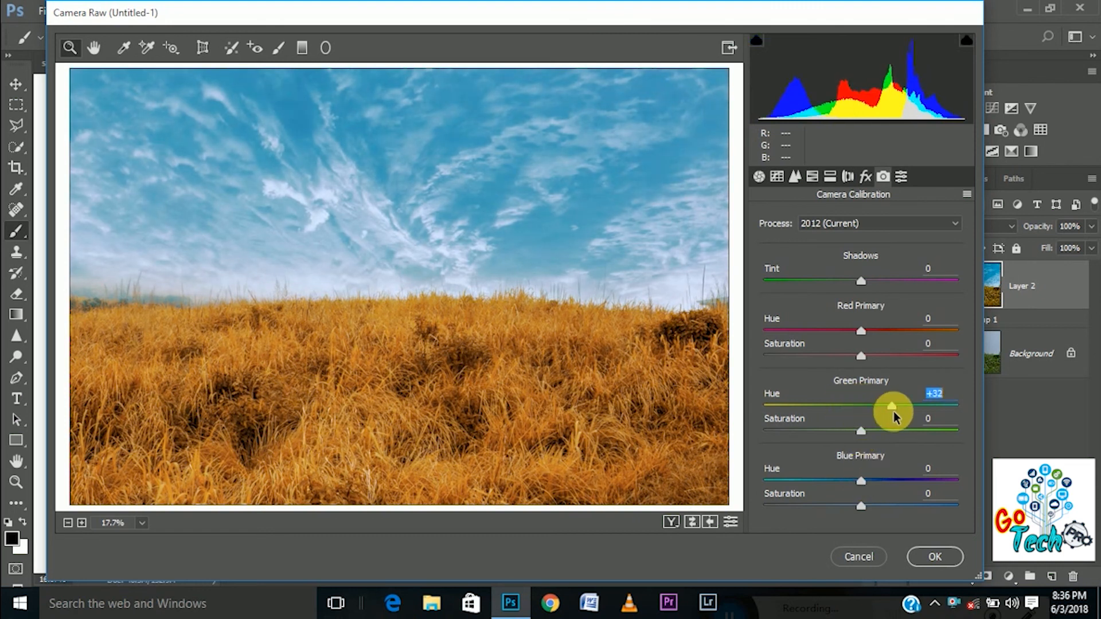
double_click(892, 408)
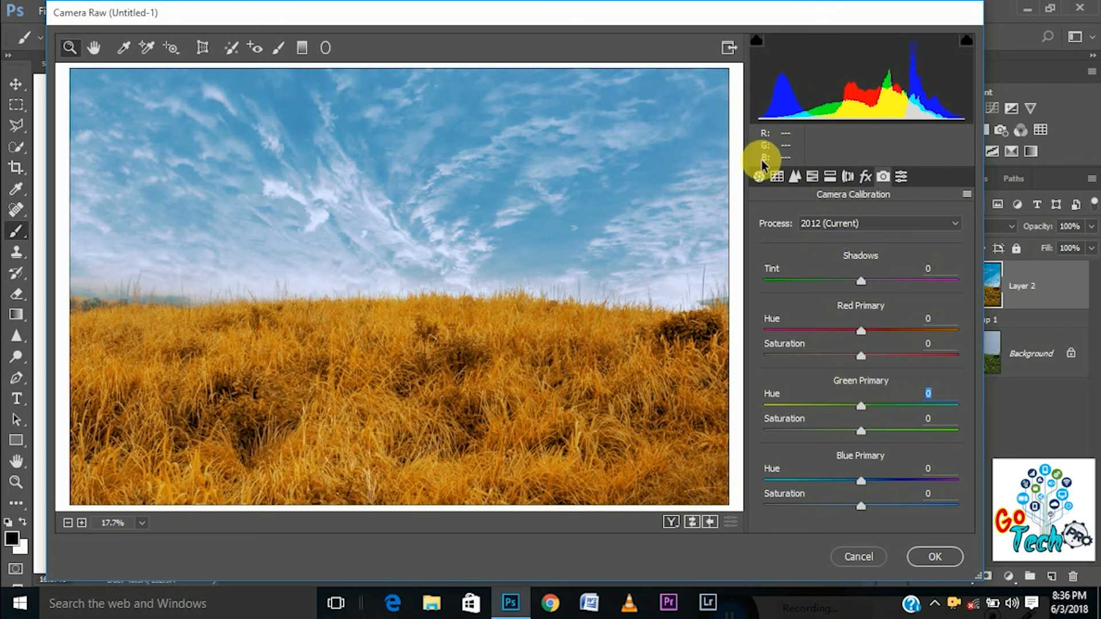
Return to the Basic adjustments and apply the Camera Raw filter to Layer 2
left_click(758, 178)
left_click(919, 561)
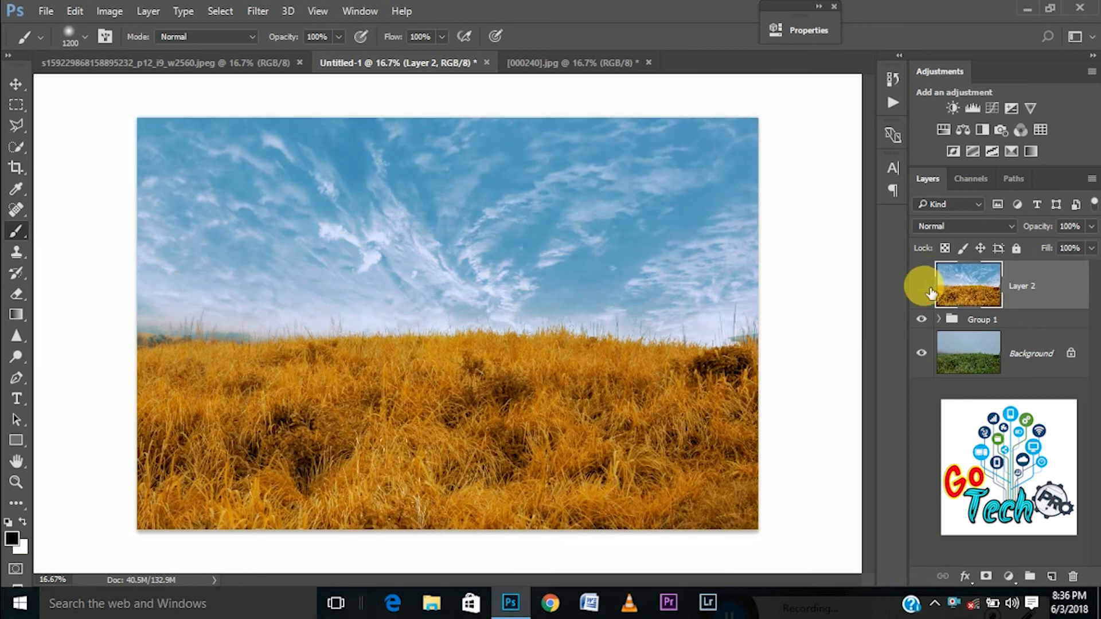
Compare the original photo with the final result by hiding and showing Layer 2 and Group 1
left_click(922, 285)
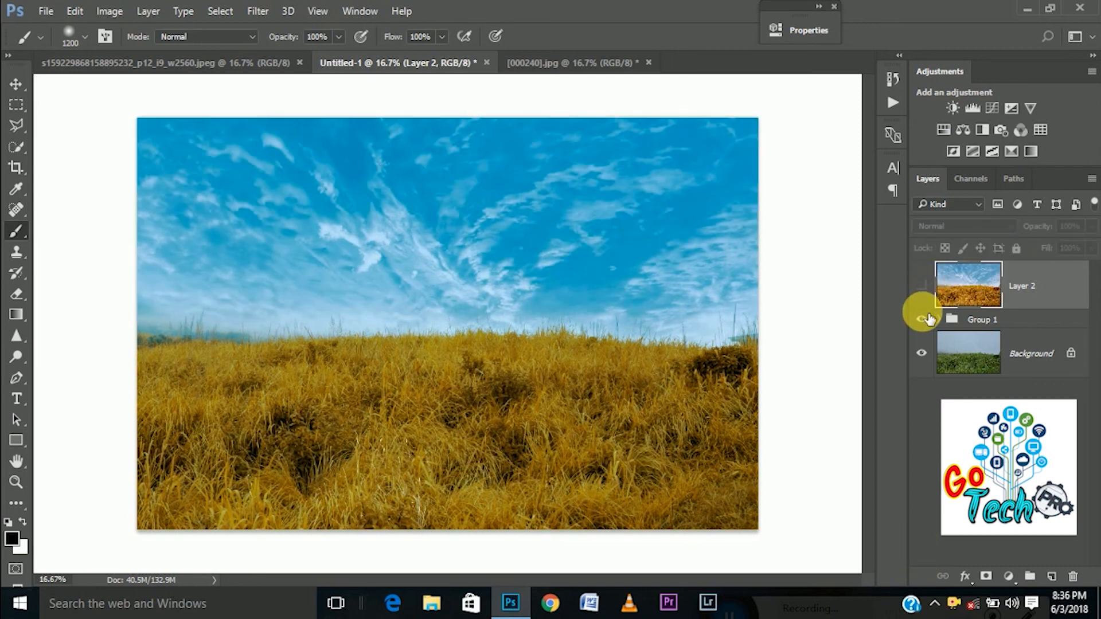
left_click(925, 319)
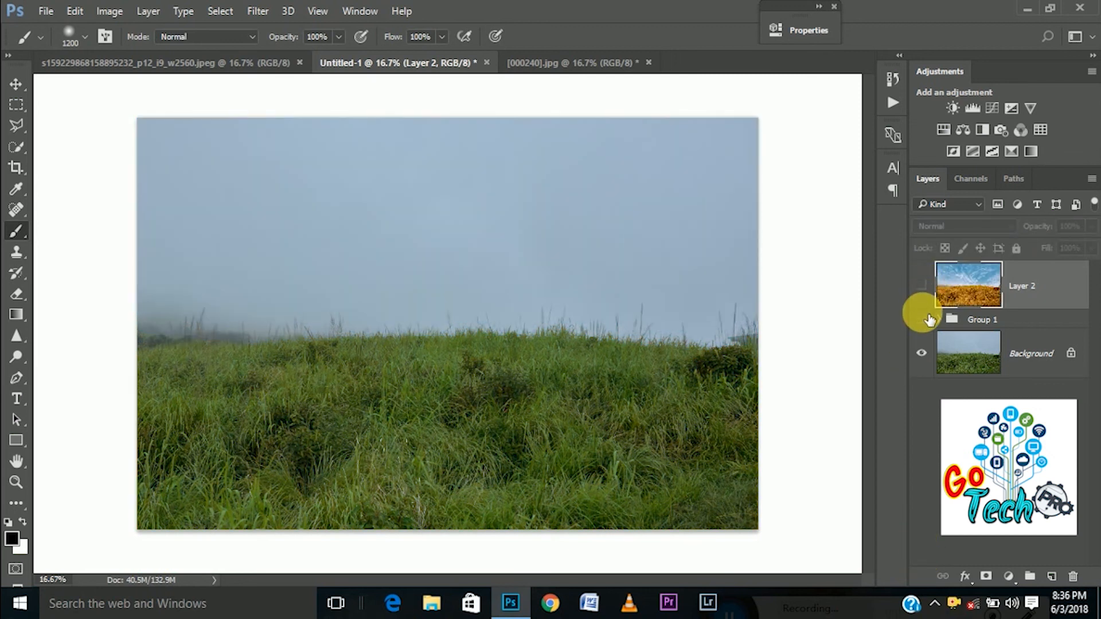
left_click(923, 287)
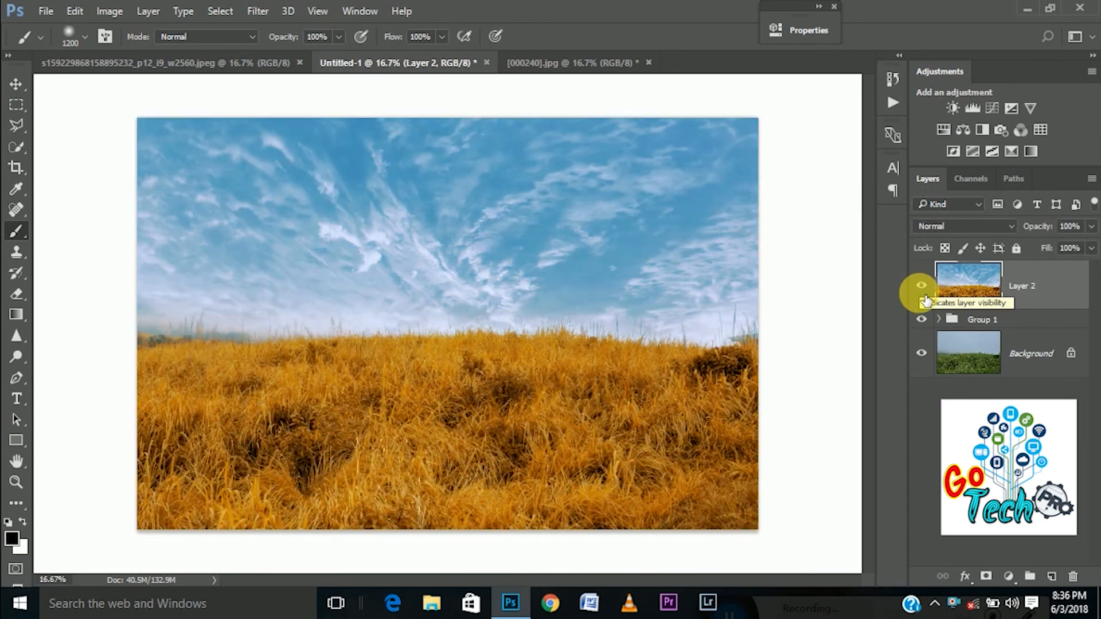
left_click(920, 318)
left_click(927, 299)
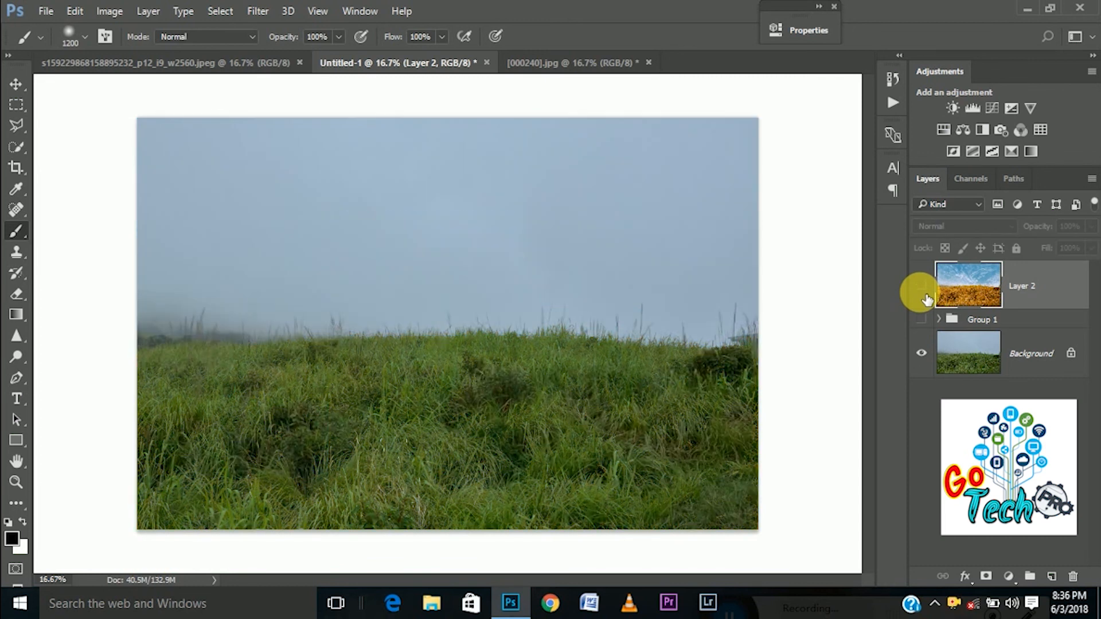
left_click(928, 298)
left_click(927, 299)
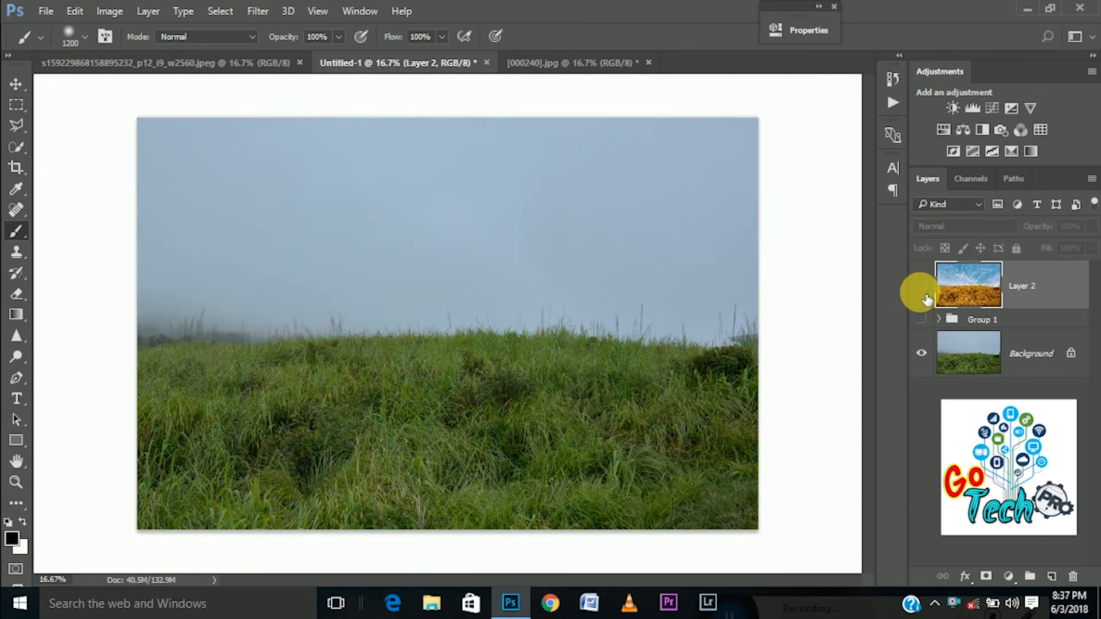